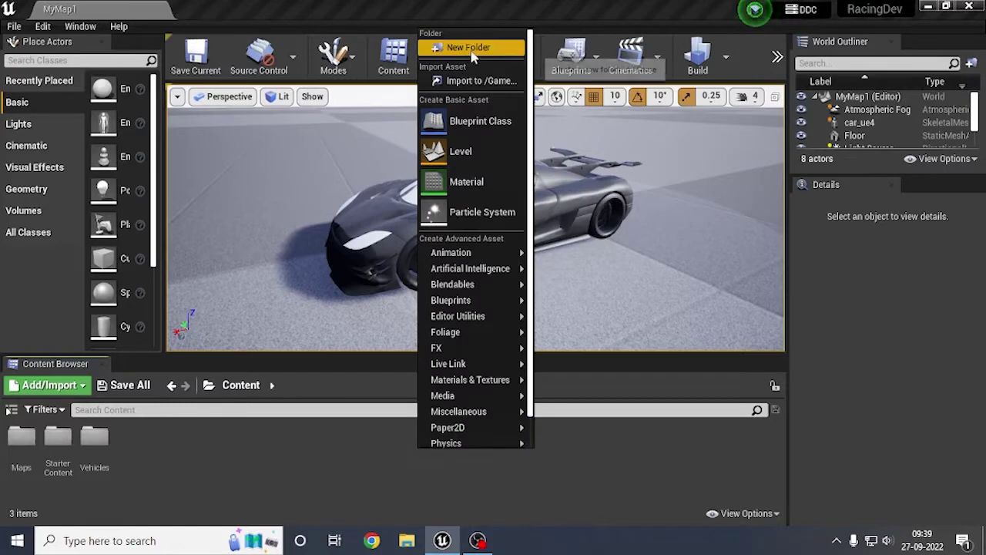
Step: Create a new folder named UI in the Content folder and open it
left_click(467, 47)
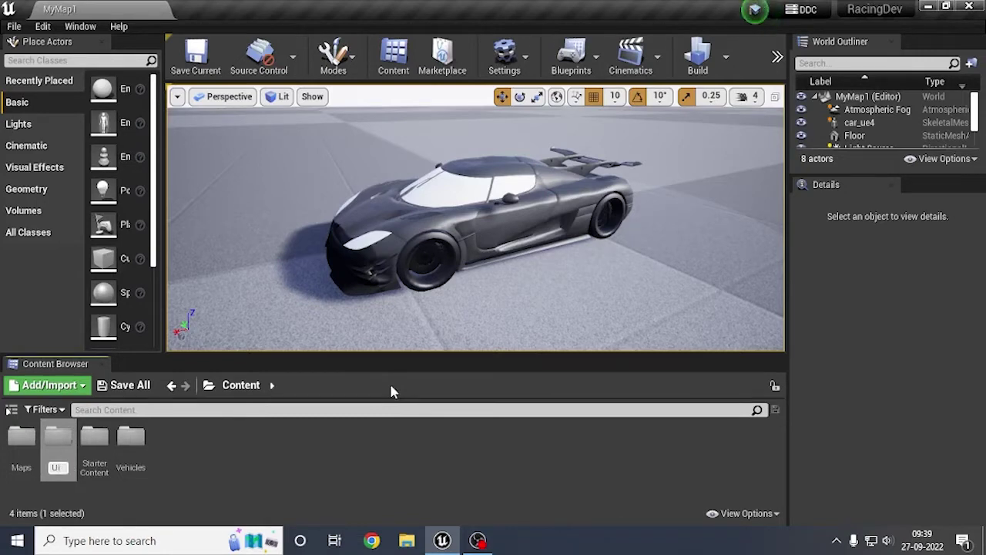
key("Return")
key("Return")
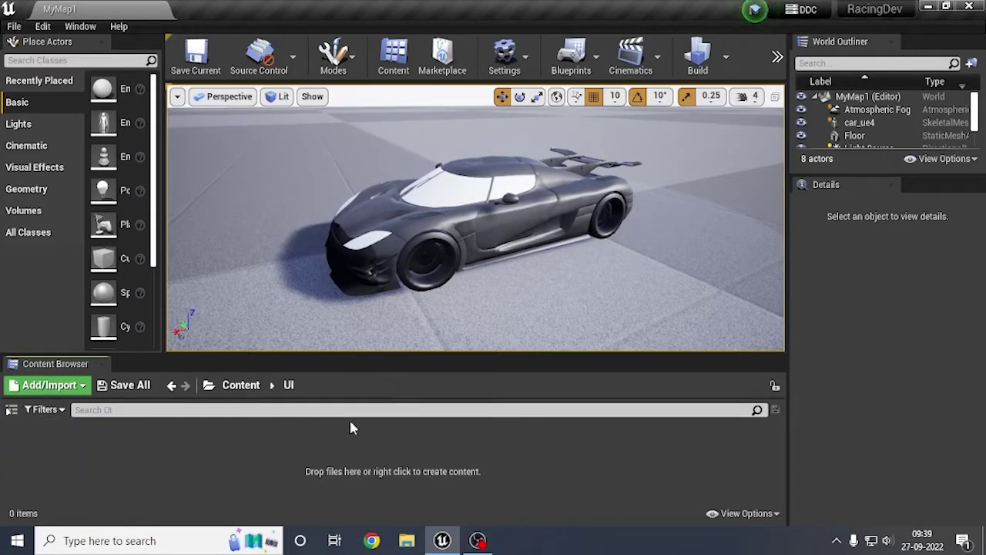
Step: Create a subfolder named RadialBAr inside the UI folder and open it
right_click(198, 441)
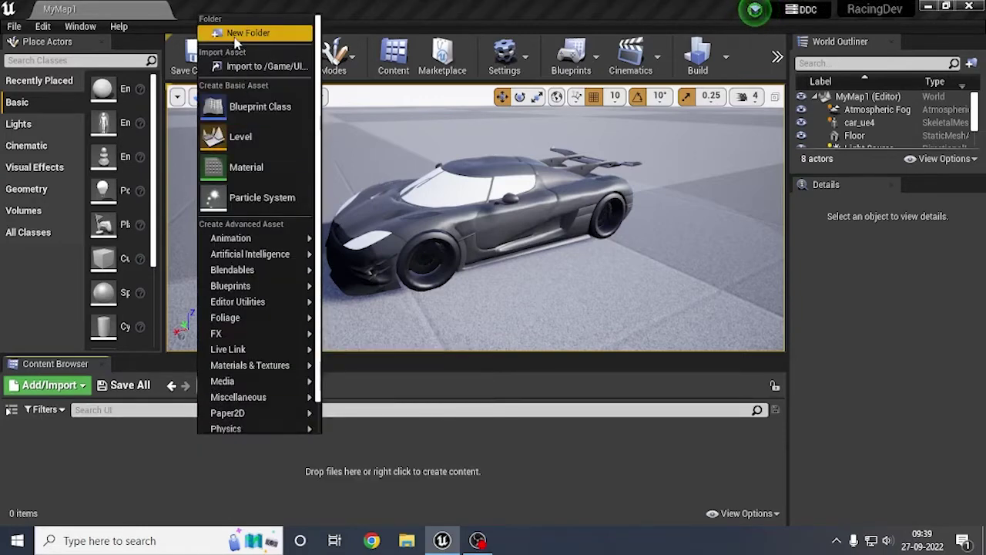
left_click(248, 33)
type("Radial")
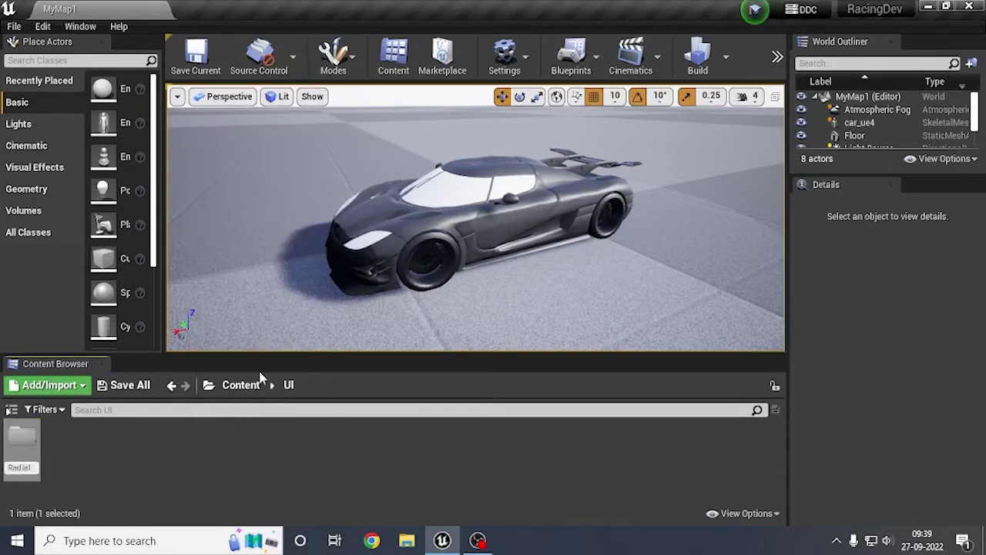
type("BAr")
key("Return")
key("Return")
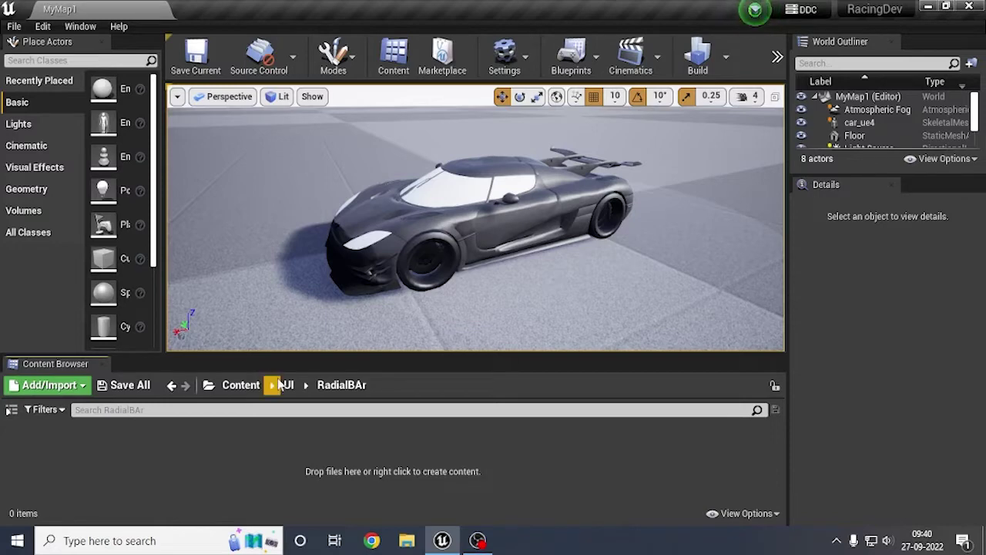
Step: Return to the UI folder, rename the RadialBAr subfolder as RadialBar, and open it
left_click(276, 383)
left_click(288, 386)
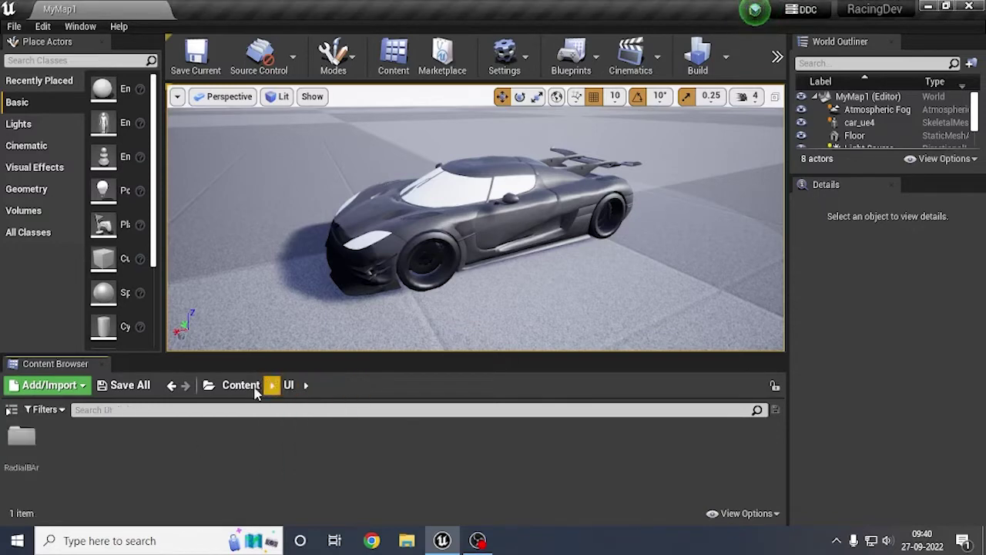
left_click(31, 440)
key("F2")
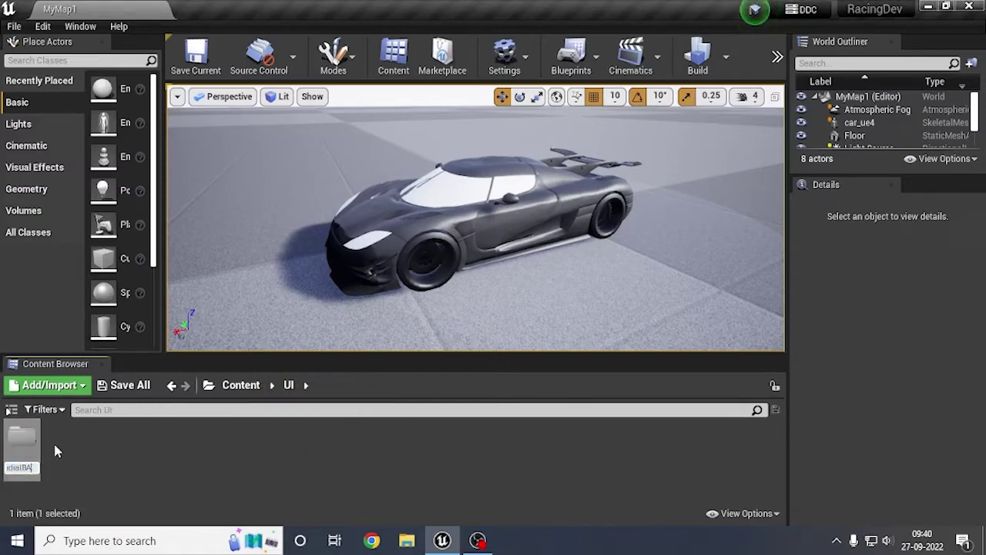
key("BackSpace")
type("a")
key("Return")
key("Return")
Step: Create a new material named M_RadialBar in the RadialBar folder
right_click(95, 447)
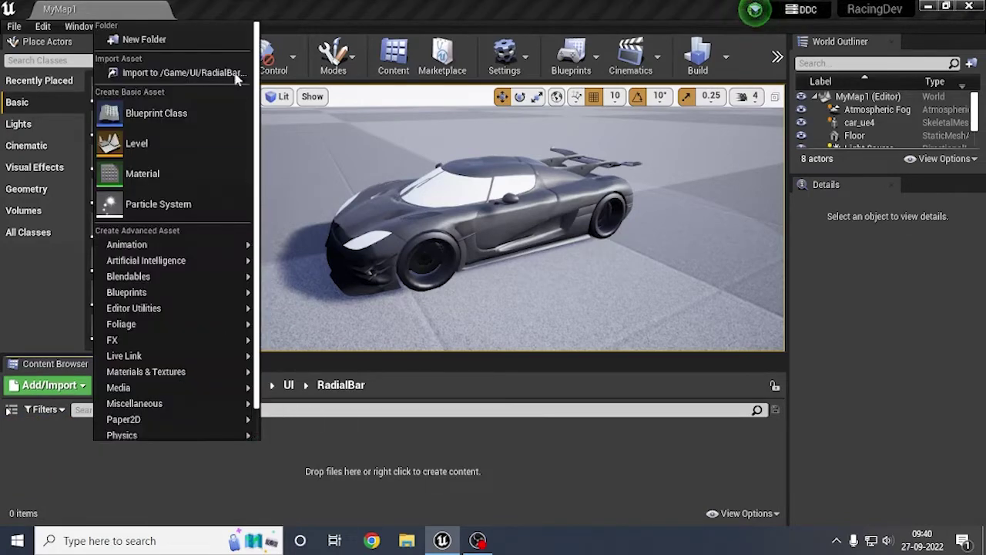
left_click(142, 173)
type("M")
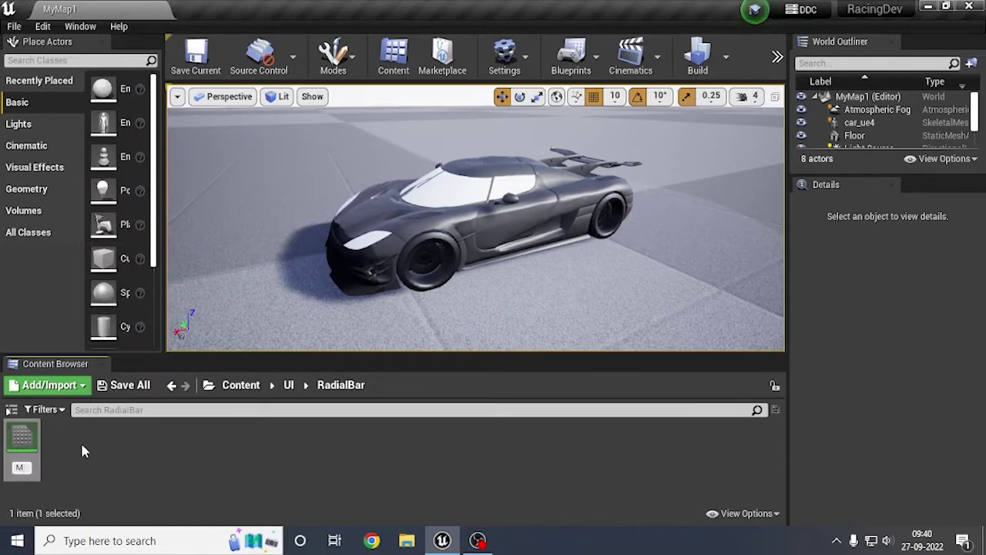
type("_RadialBar")
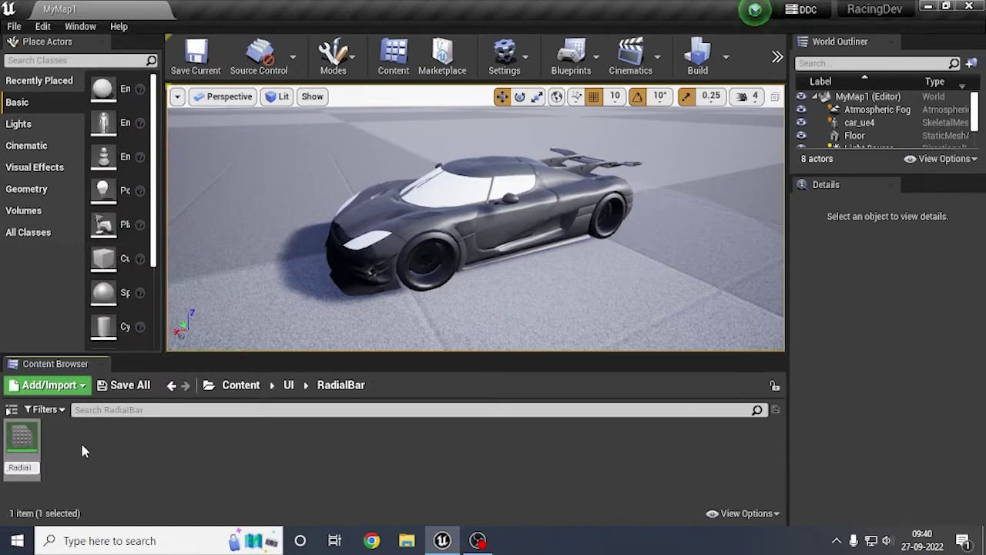
key("Return")
Step: Create a material instance from M_RadialBar and name it MI_RaidialBar
right_click(17, 438)
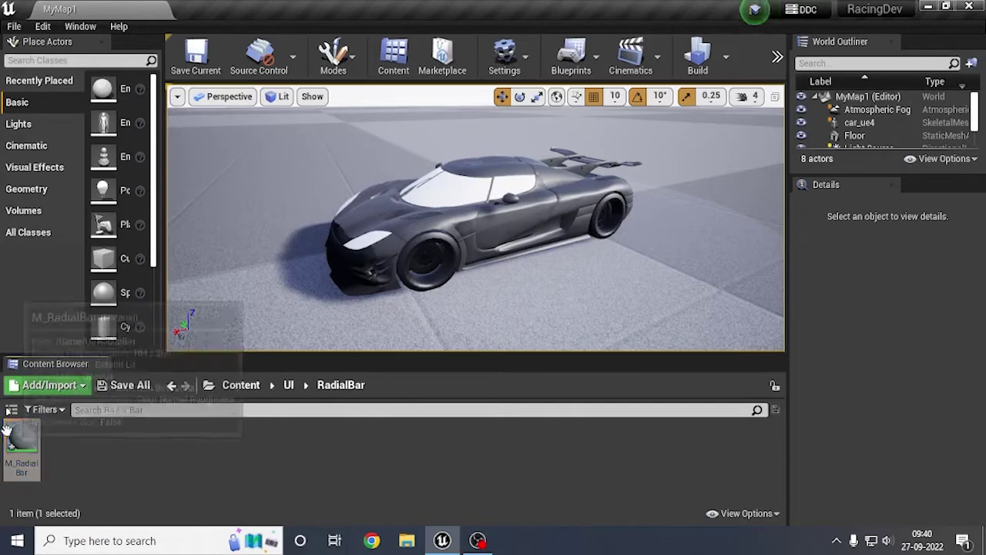
left_click(83, 69)
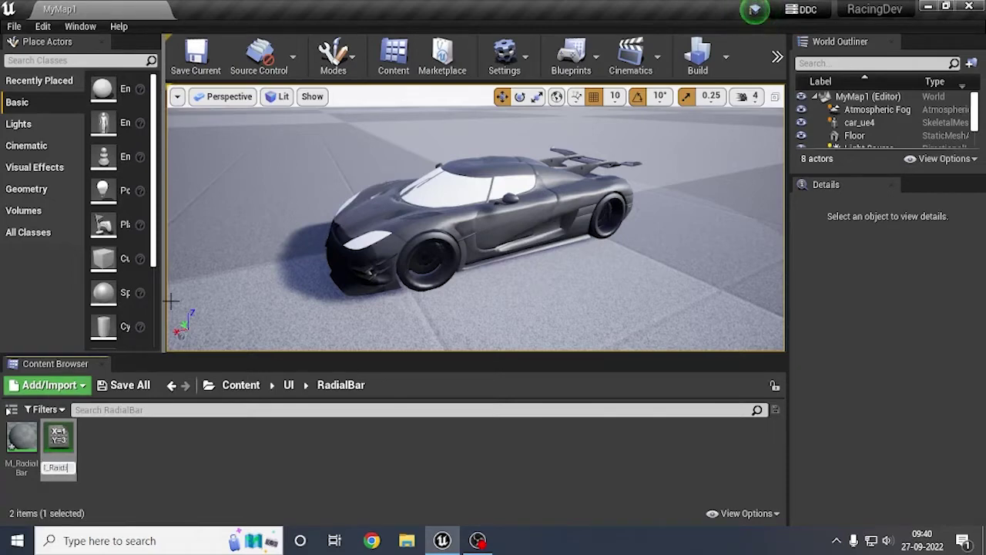
type("MI_RadialBar")
key("Return")
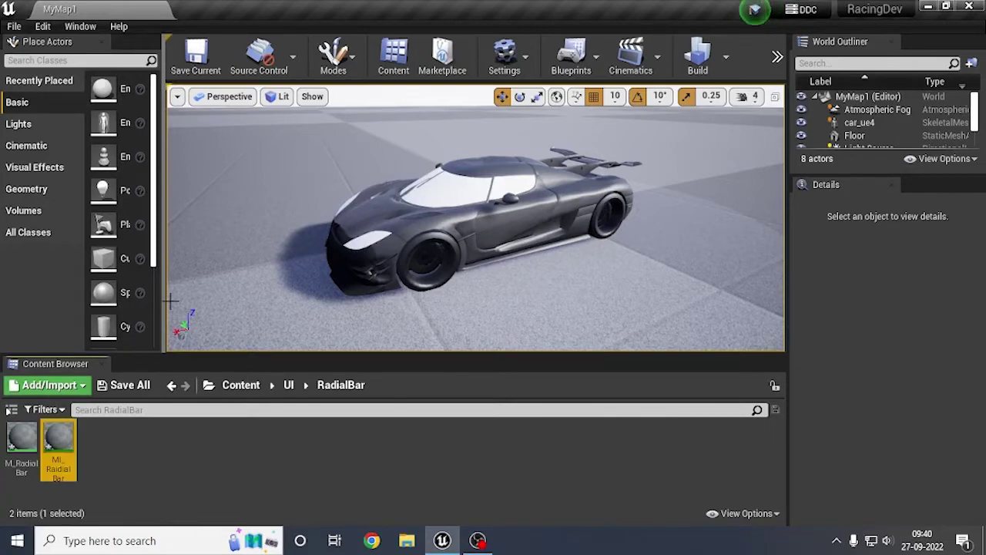
Step: Open the M_RadialBar material for editing and set its Material Domain to User Interface
left_click(15, 436)
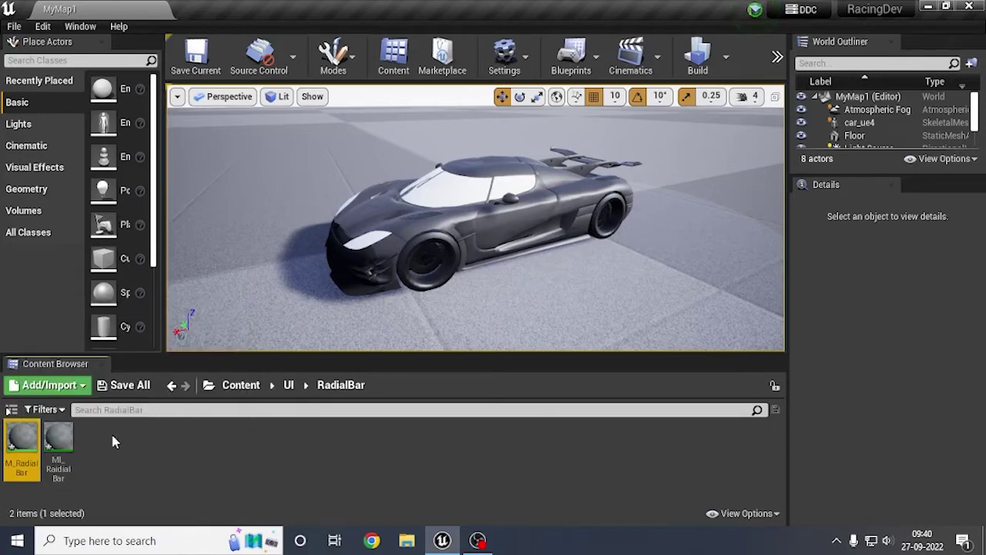
double_click(17, 439)
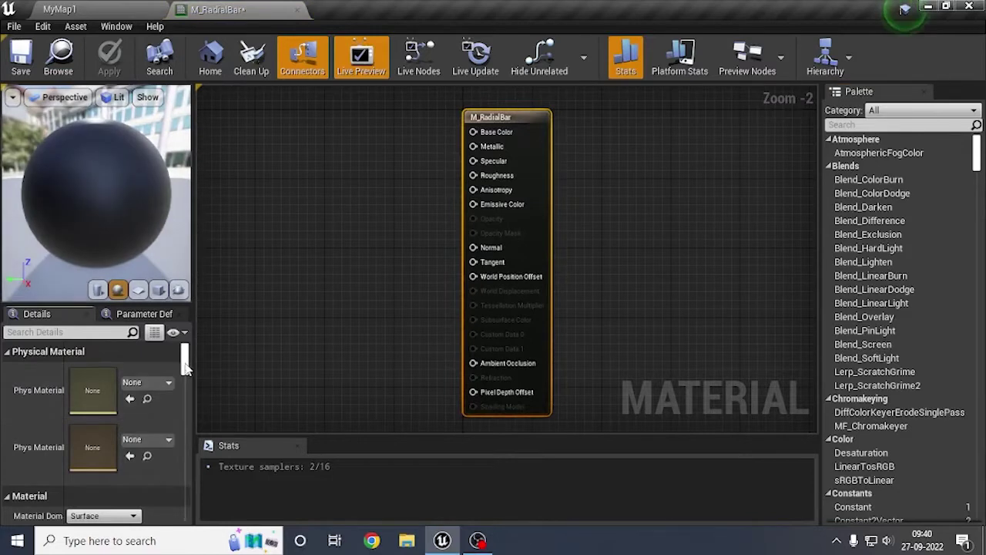
mouse_move(184, 361)
left_mouse_down()
mouse_move(184, 372)
mouse_move(184, 363)
left_mouse_up()
left_click(104, 461)
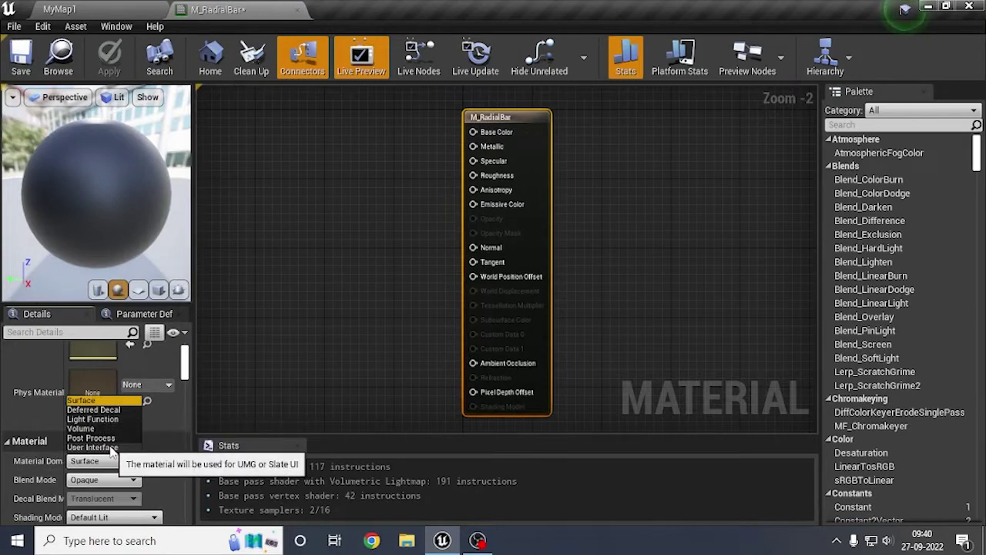
left_click(112, 448)
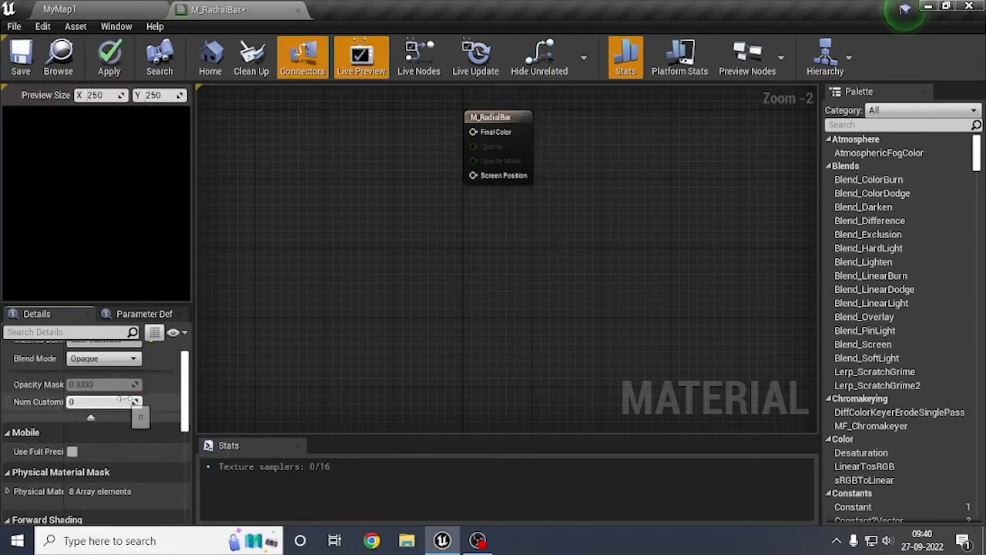
Step: Set the Blend Mode of M_RadialBar to Translucent
scroll(183, 374, "up", 2)
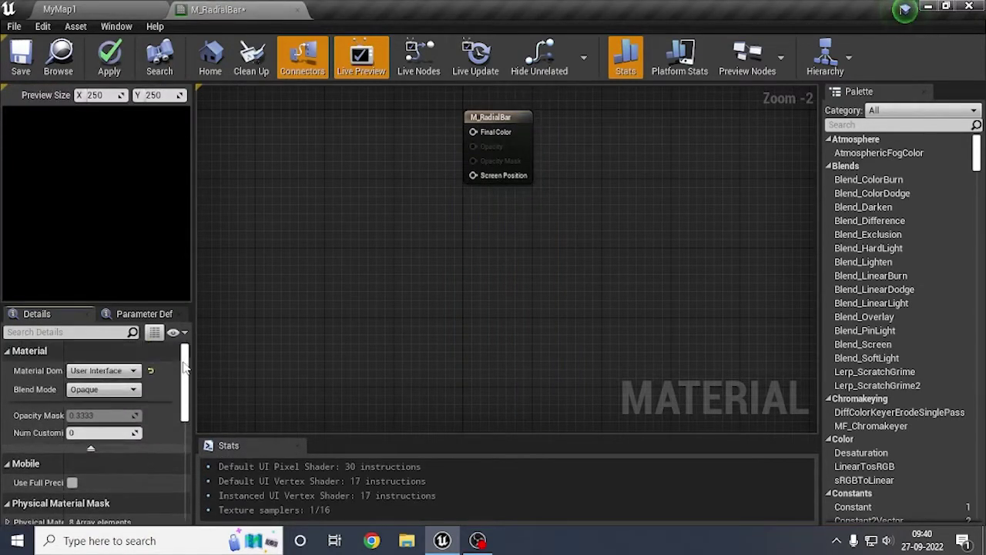
left_click(108, 389)
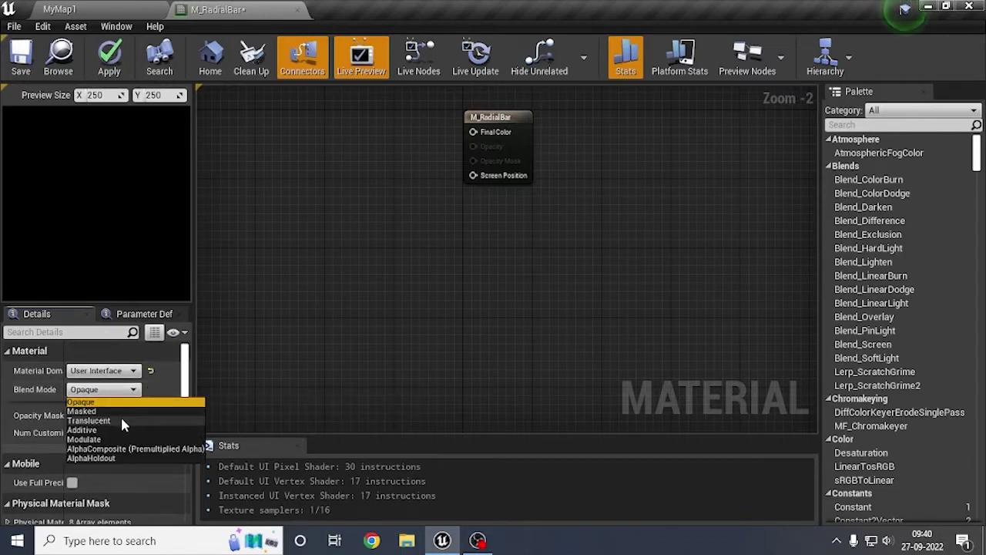
left_click(120, 418)
Step: Add a RadialGradientExponential node to the material graph, placed well before the M_RadialBar result node
right_click_drag(295, 288, 398, 334)
right_click_drag(473, 232, 469, 326)
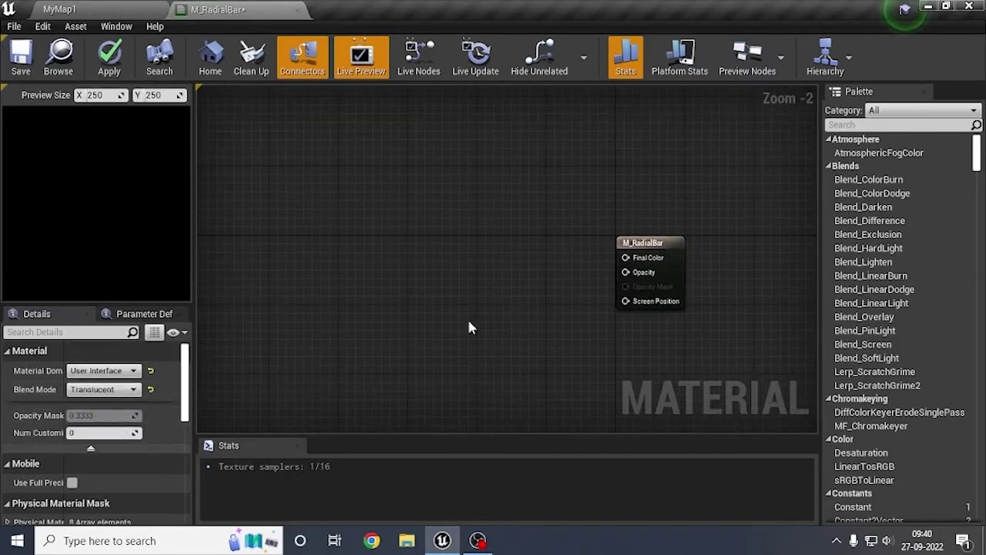
right_click_drag(474, 257, 469, 236)
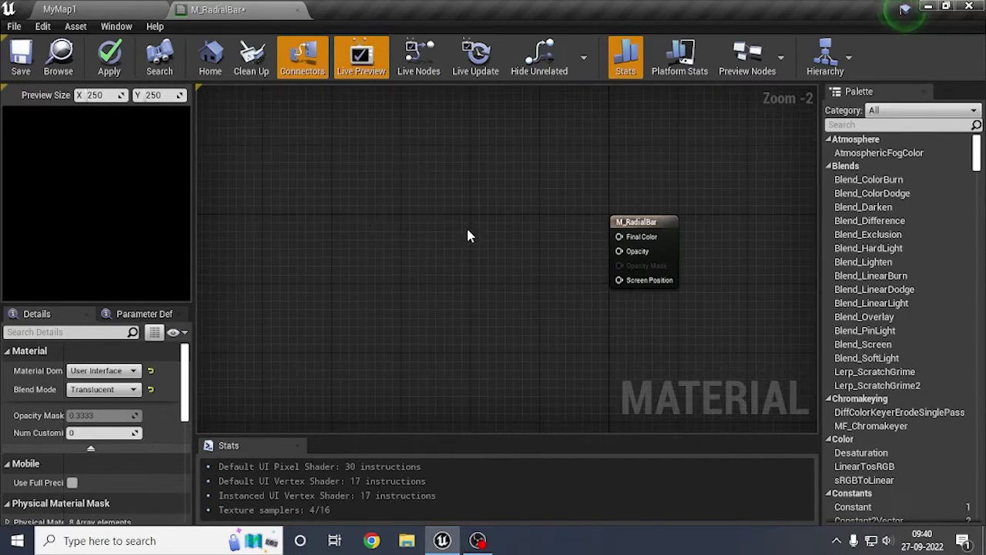
right_click(518, 208)
right_click_drag(379, 214, 450, 222)
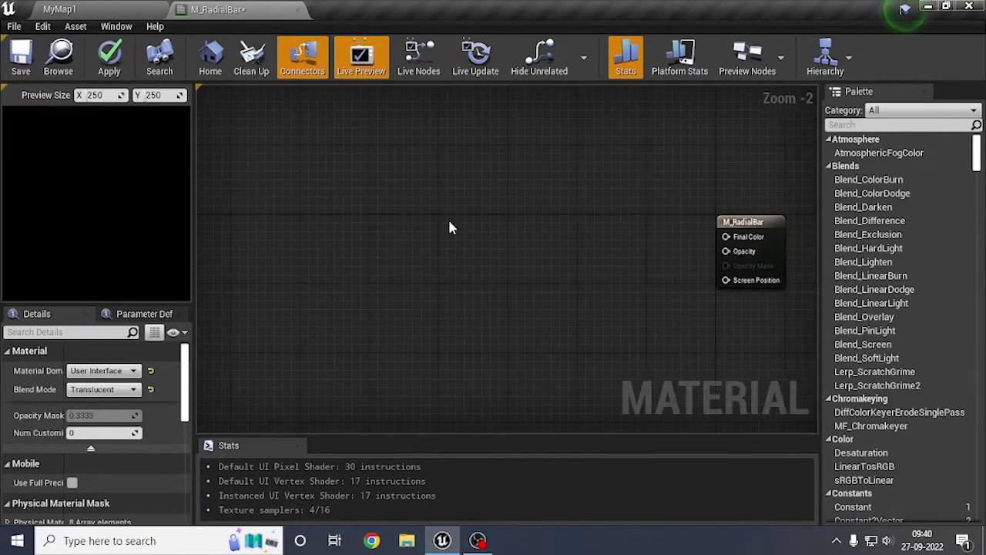
right_click(281, 318)
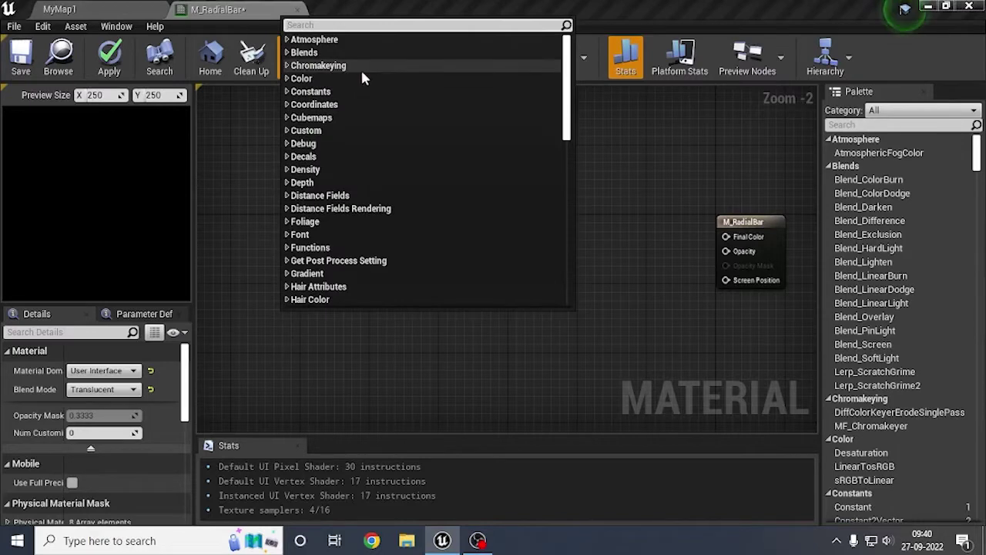
type("rad")
key("Return")
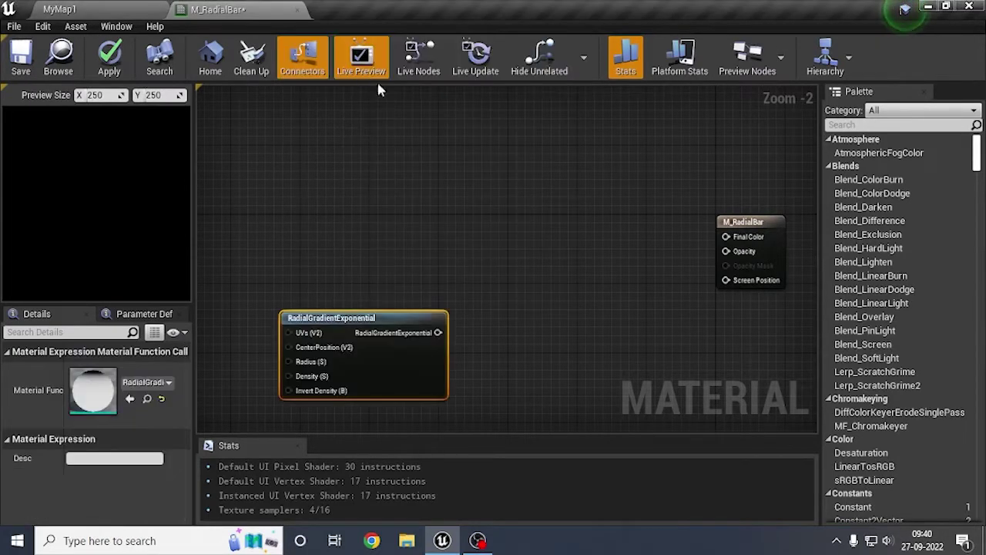
left_click_drag(340, 317, 343, 239)
Step: Start previewing the RadialGradientExponential node and move it slightly closer to the M_RadialBar result node
right_click(343, 239)
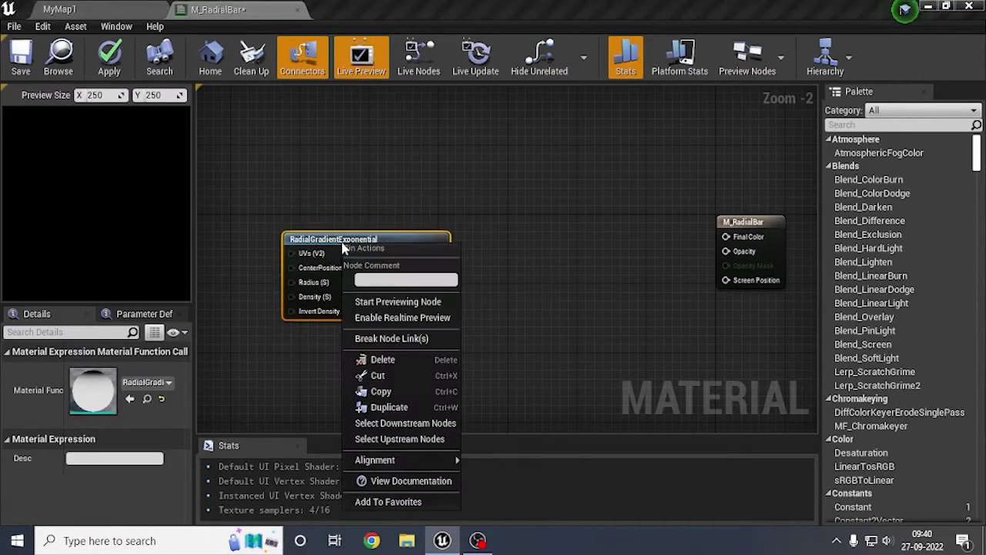
left_click(386, 302)
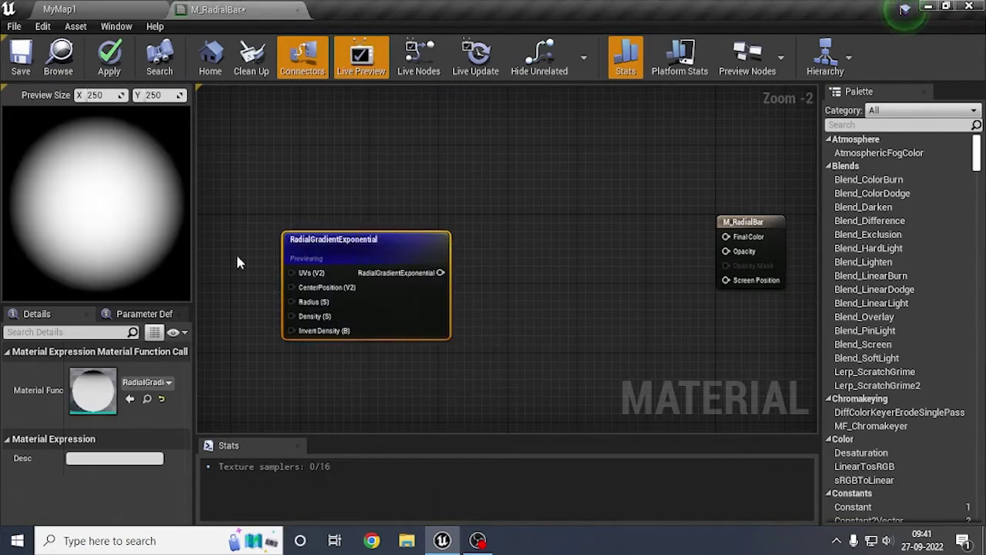
left_click_drag(191, 198, 183, 198)
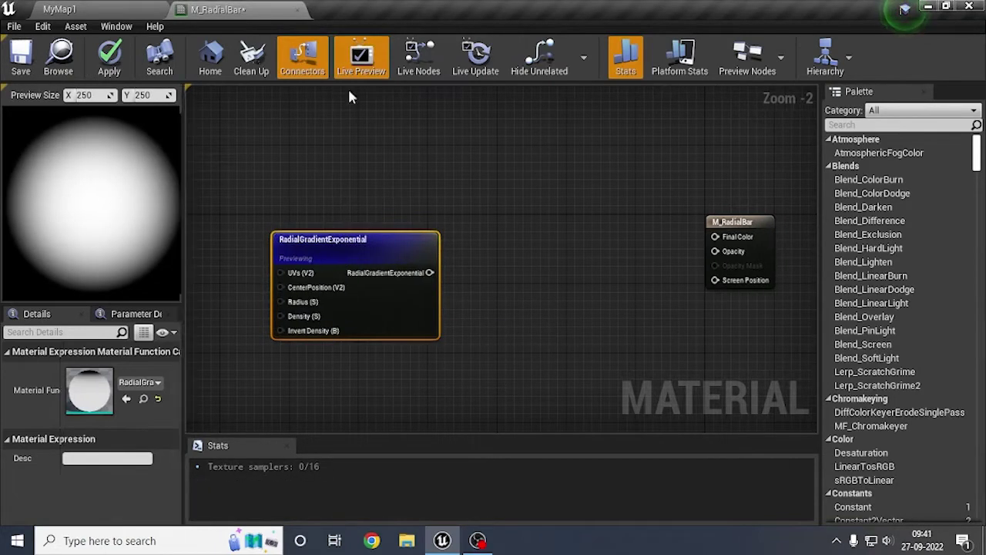
left_click_drag(341, 239, 385, 204)
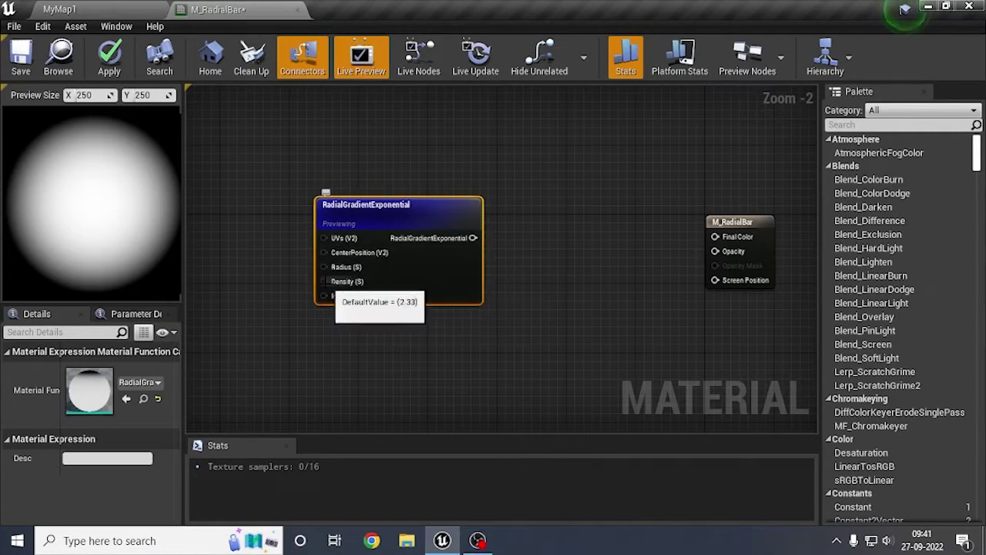
Step: Connect a new Constant node with value 60 to the Density input of RadialGradientExponential and check the node's preview
left_click_drag(324, 281, 259, 314)
type("cons")
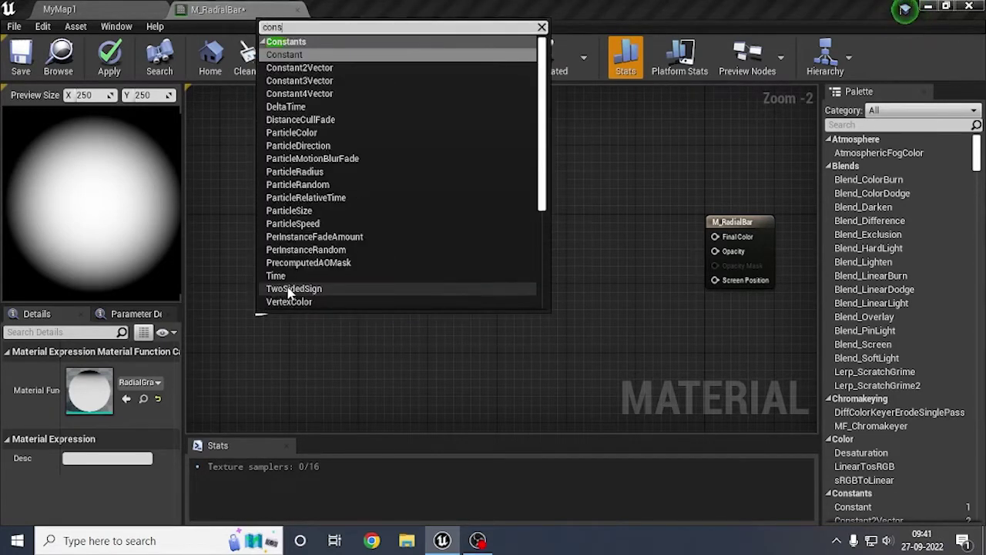
key("Return")
left_click_drag(287, 342, 277, 330)
left_click(101, 370)
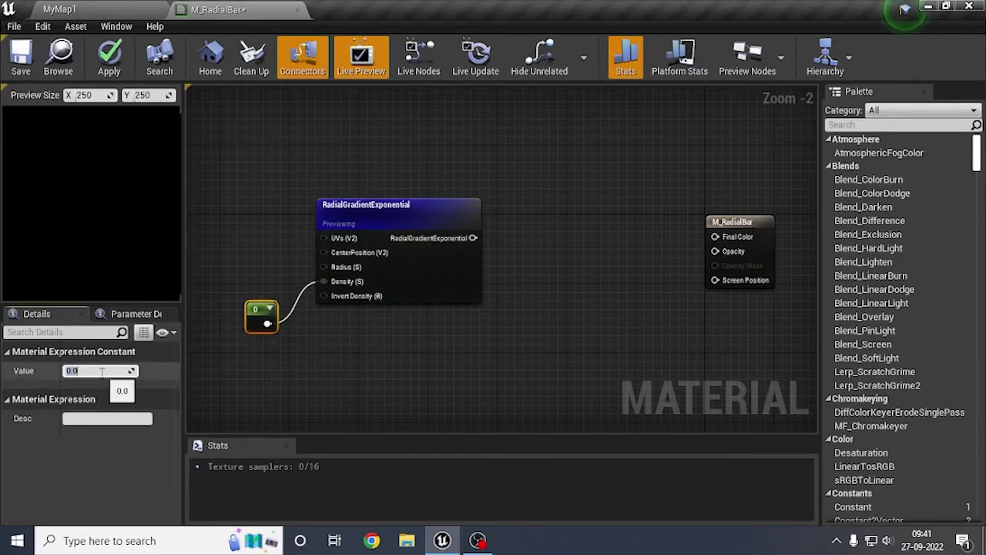
type("60")
key("Return")
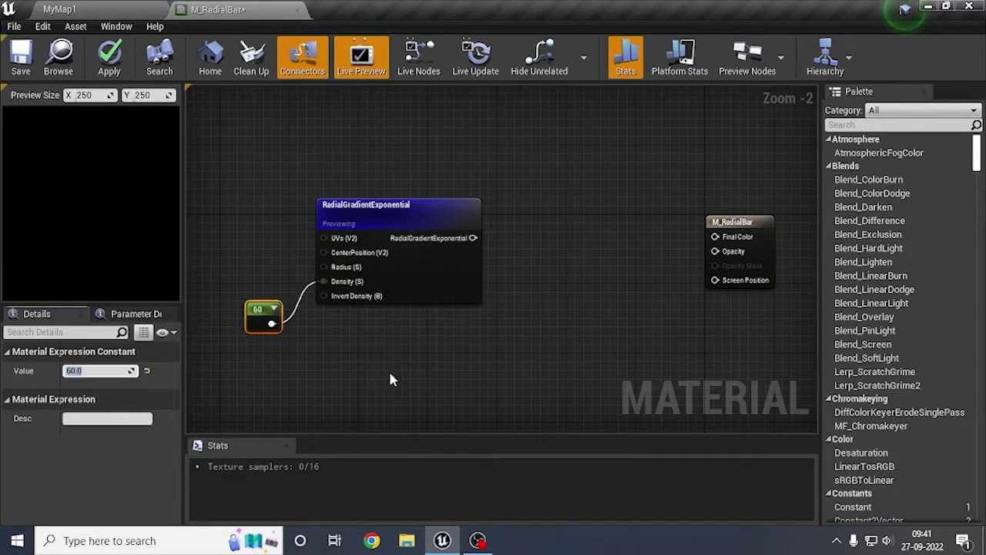
left_click(363, 222)
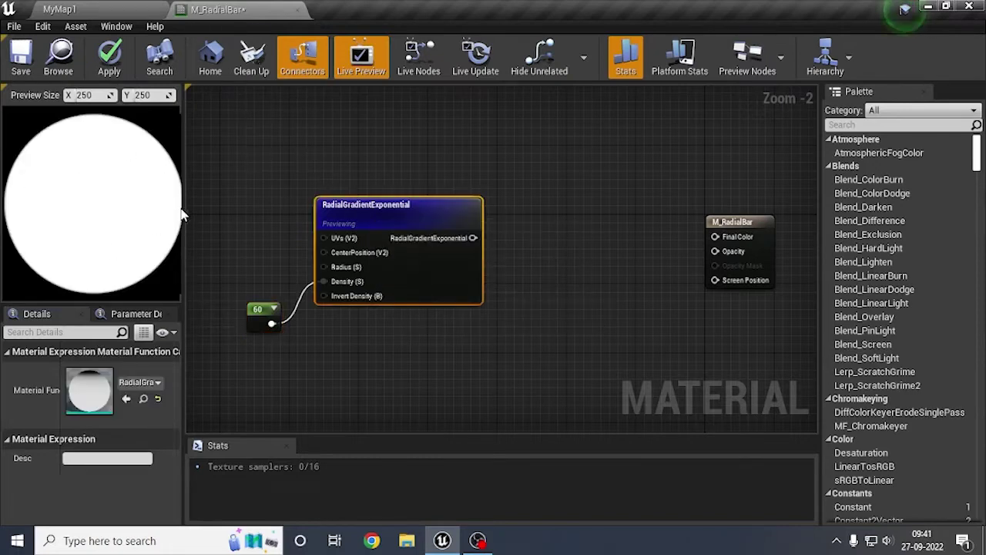
left_click_drag(183, 215, 188, 208)
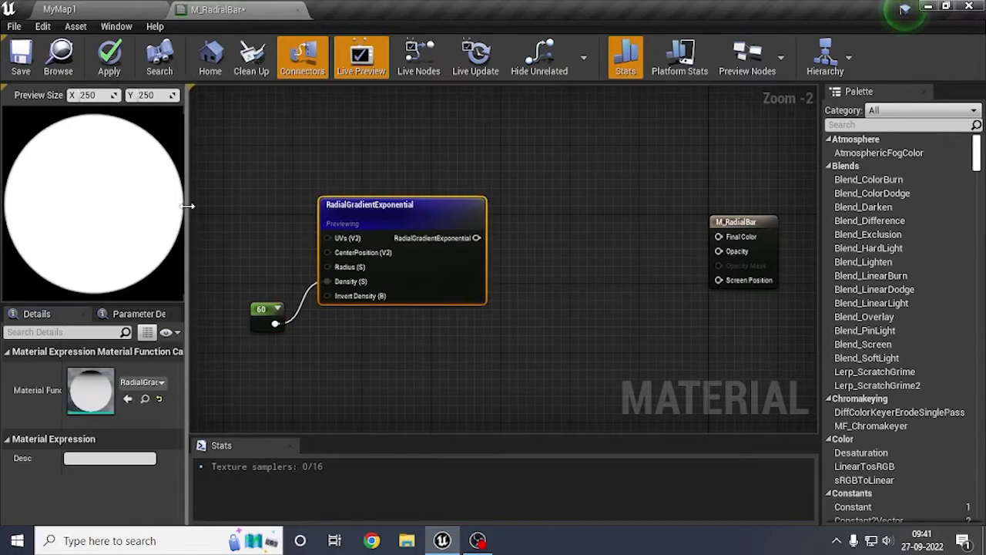
Step: Try a value of 100 for the constant feeding the Density input
left_click(260, 310)
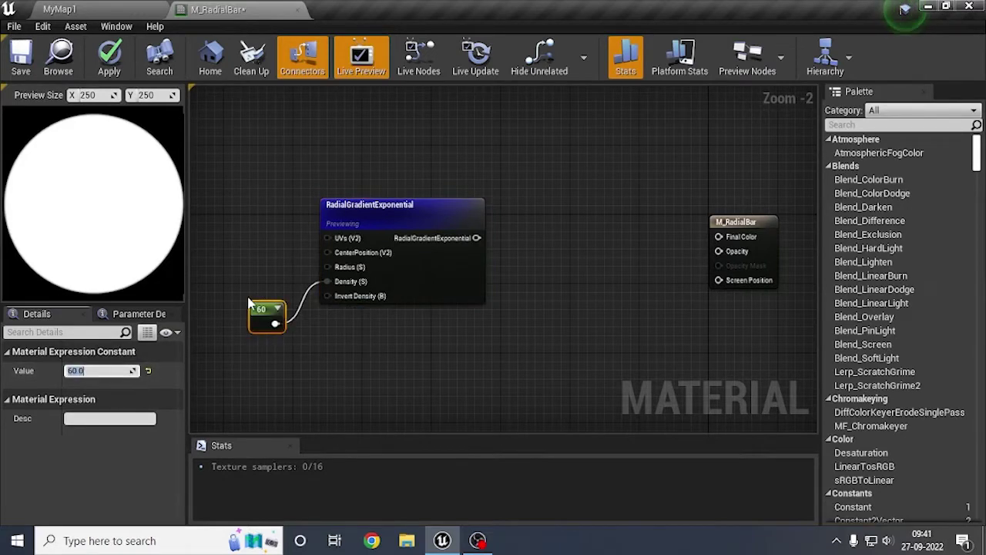
type("100")
key("Return")
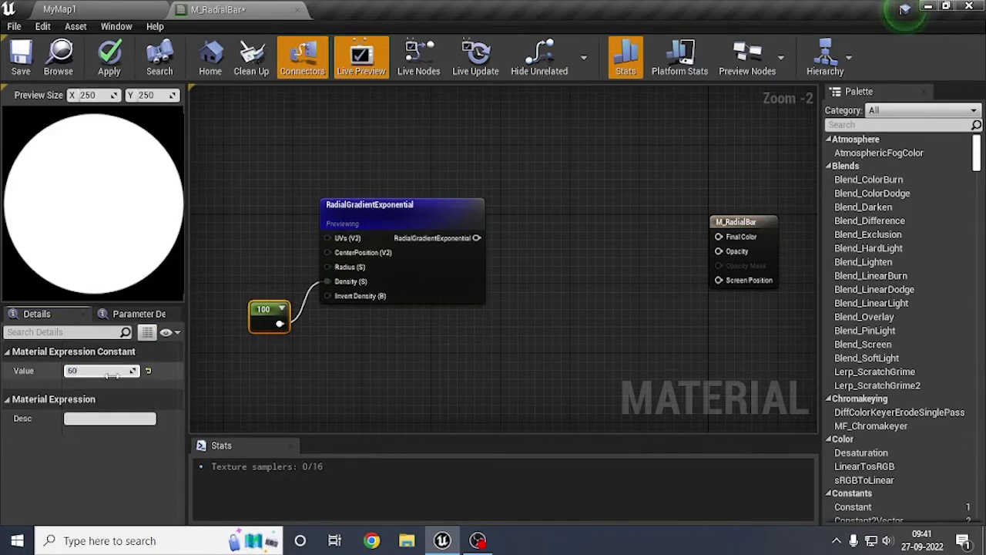
Step: Set the constant feeding the Density input of RadialGradientExponential back to 60
key("Return")
left_click_drag(215, 348, 319, 415)
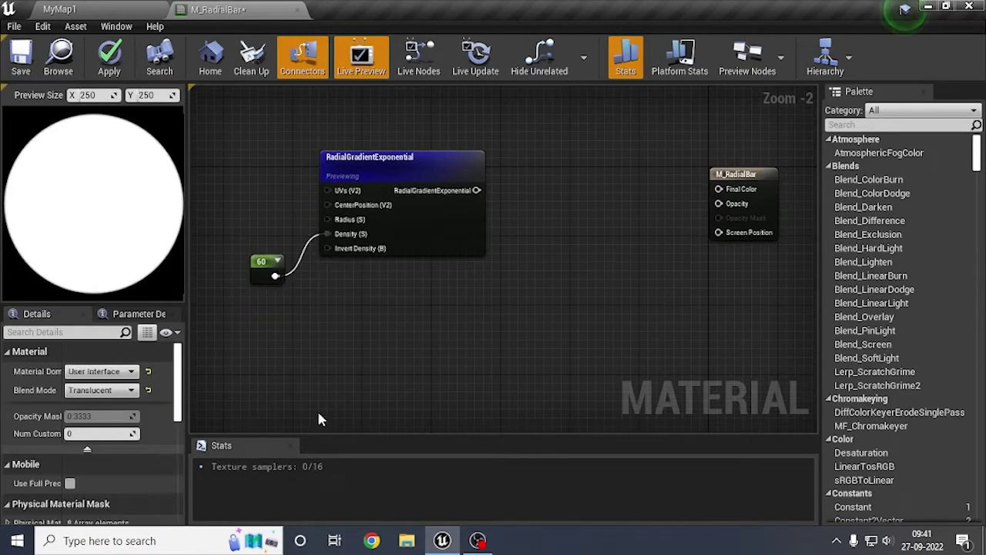
right_click_drag(336, 355, 275, 420)
right_click_drag(244, 356, 293, 332)
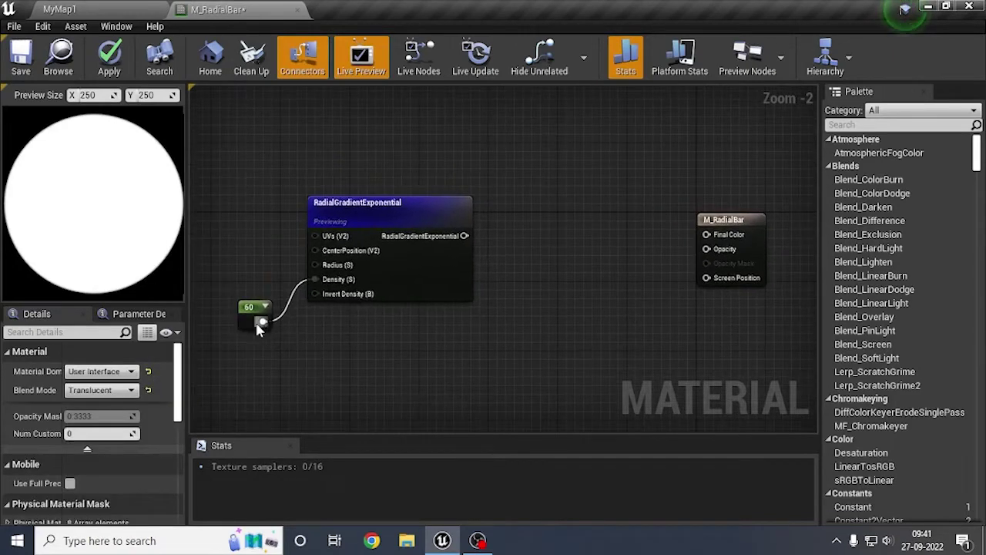
left_click_drag(261, 322, 308, 356)
left_click(346, 388)
right_click(330, 376)
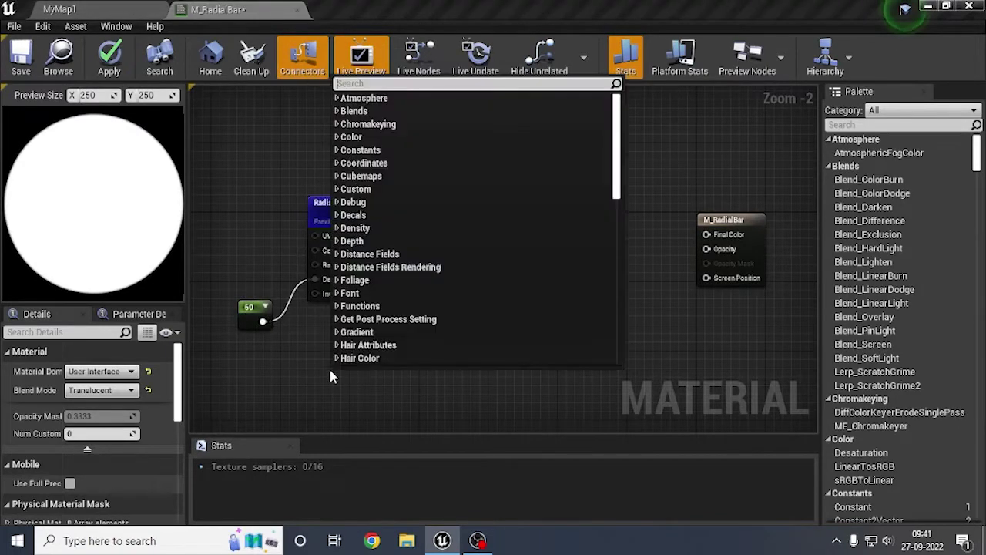
left_click(286, 340)
Step: Add a Constant node connected to the Radius input of RadialGradientExponential
left_click(375, 203)
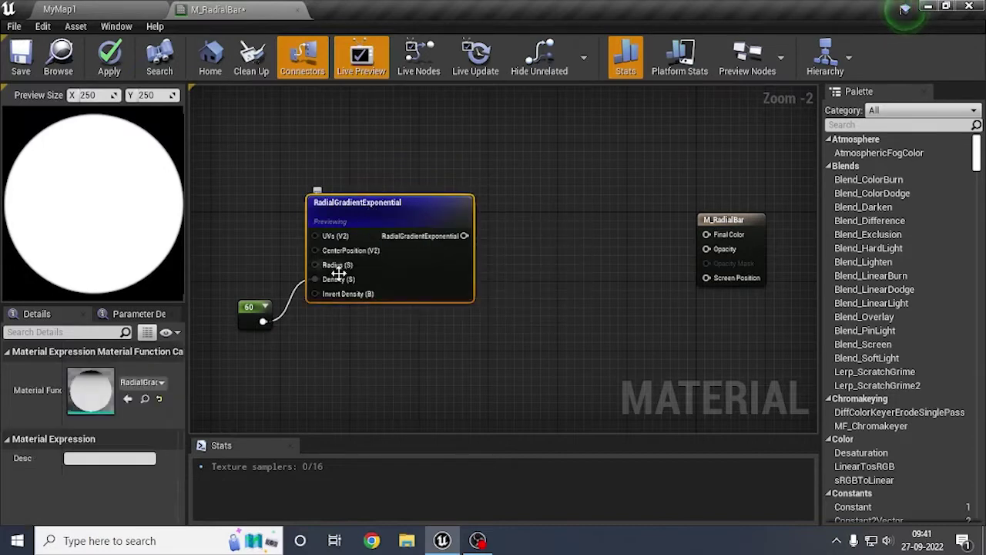
left_click_drag(324, 264, 229, 286)
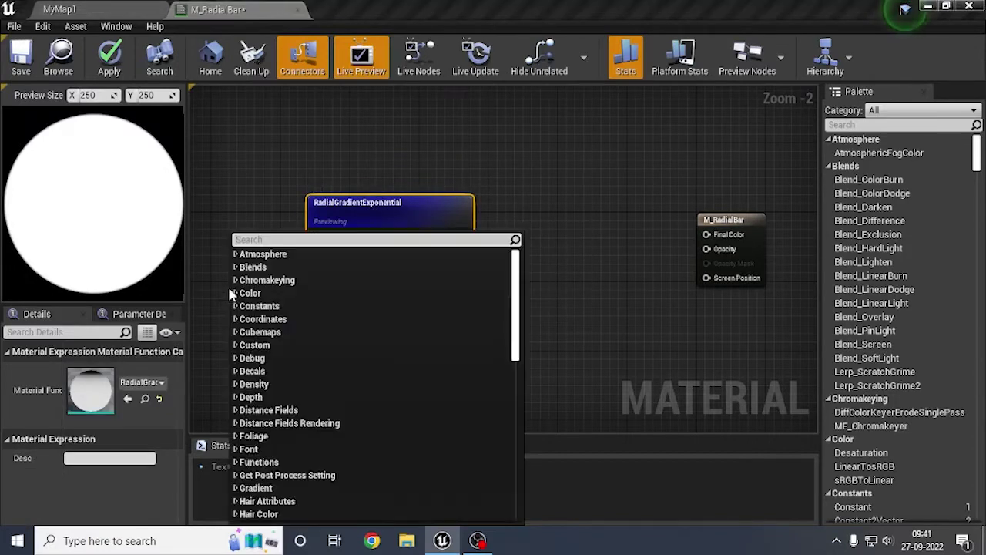
type("co")
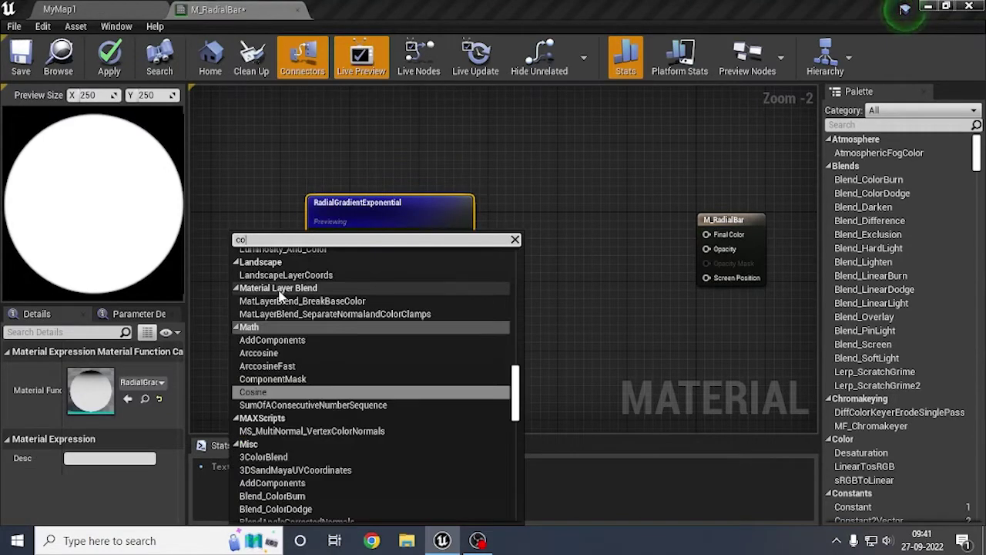
type("n")
key("Return")
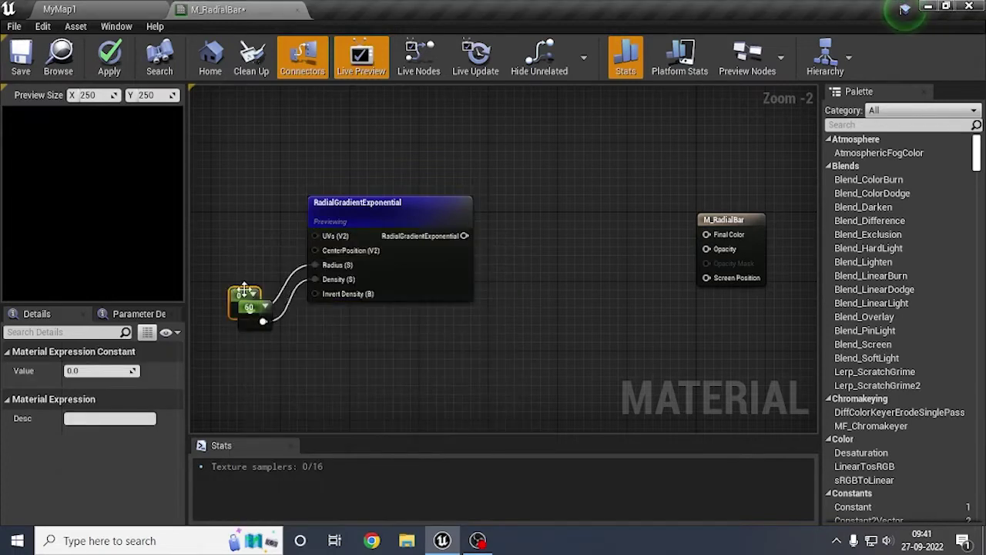
Step: Separate the Radius constant from the 60 constant, lining them up side by side, and set the Radius constant's value to 0.5
left_click_drag(244, 289, 377, 334)
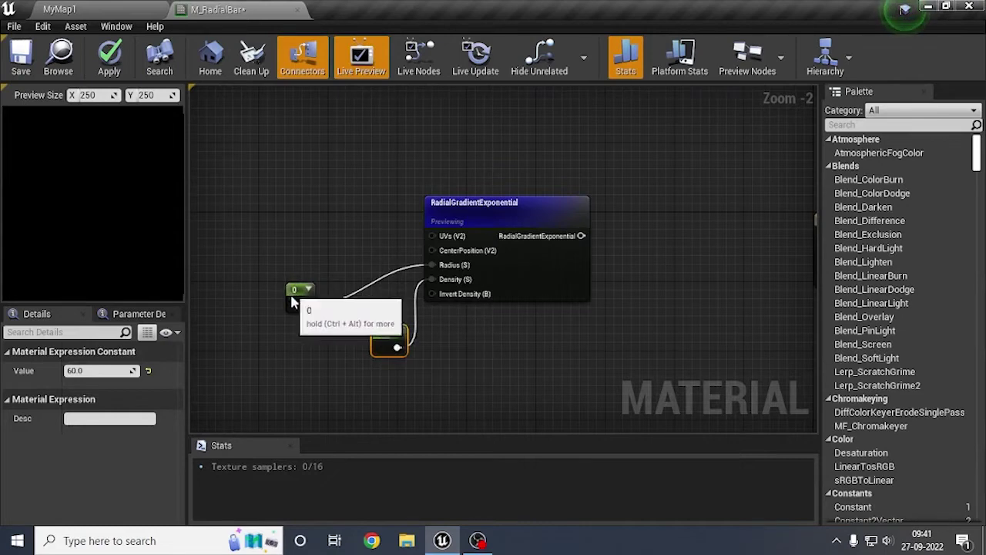
left_click_drag(292, 302, 300, 346)
left_click(94, 370)
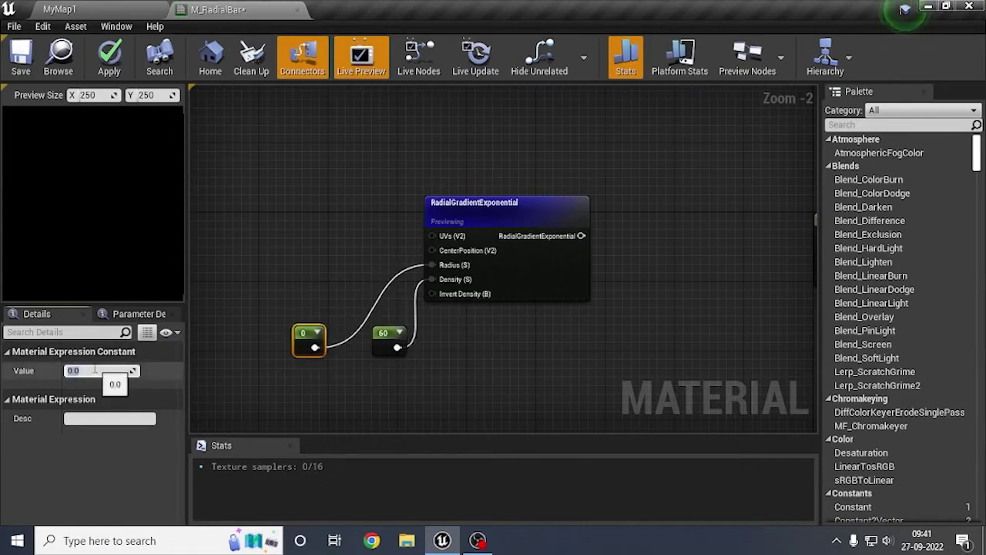
left_click(113, 371)
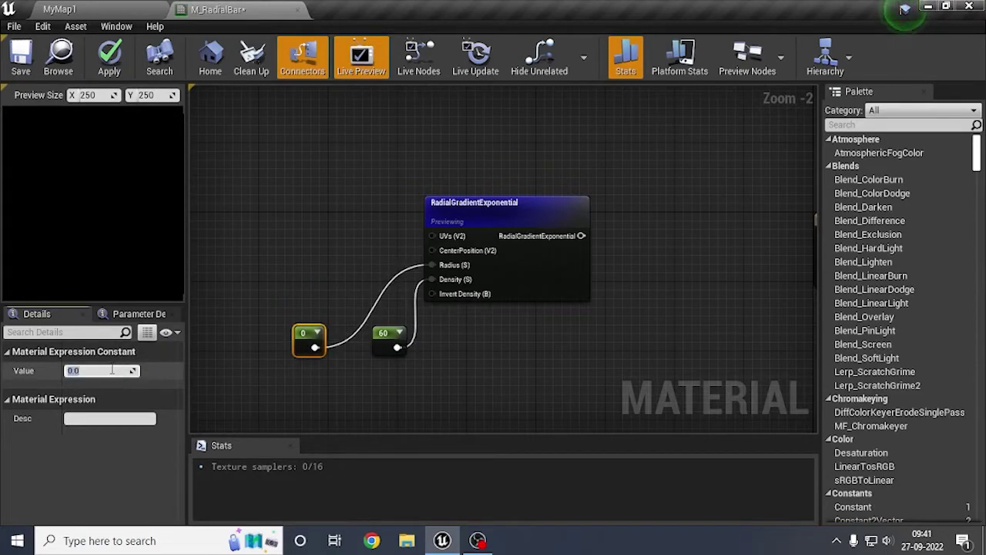
key("Return")
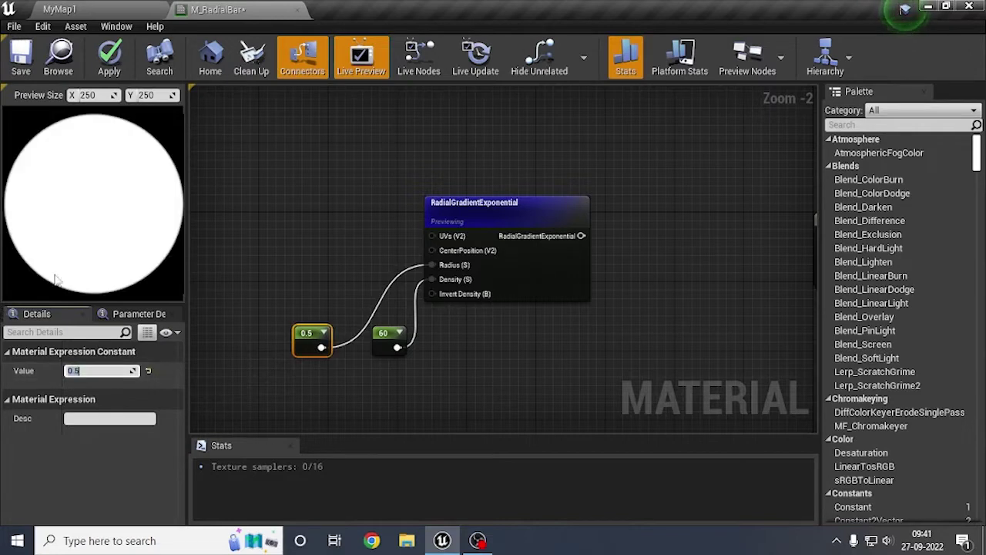
Step: Duplicate the RadialGradientExponential node and place the copy directly below the original
right_click_drag(460, 165, 458, 178)
right_click_drag(565, 371, 506, 350)
right_click_drag(431, 357, 410, 332)
right_click(409, 338)
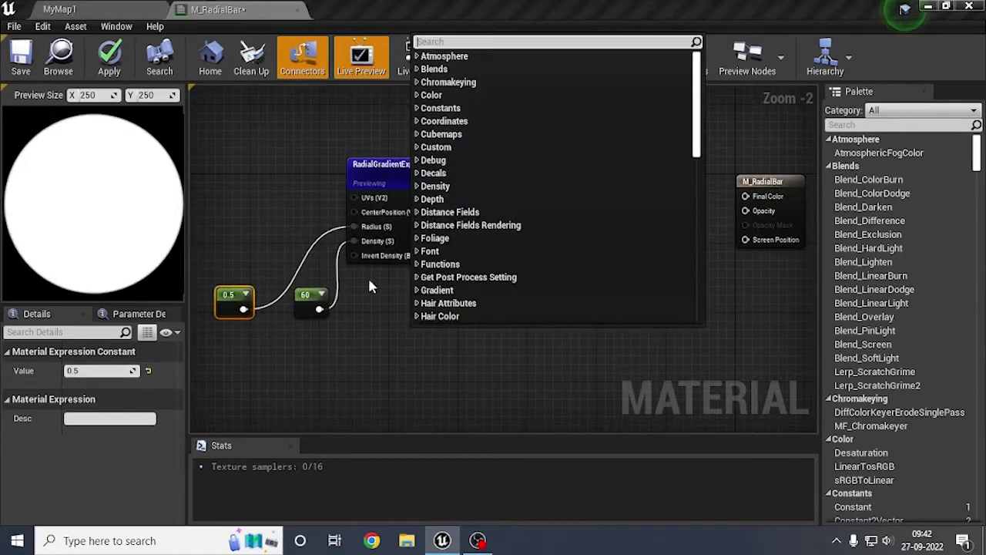
left_click(395, 174)
key("ctrl+c")
key("ctrl+v")
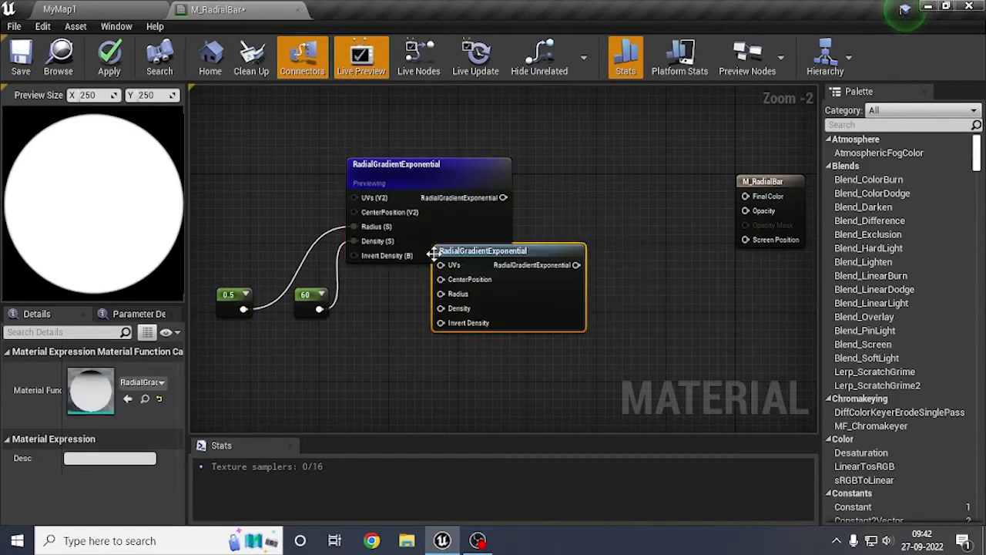
left_click_drag(475, 267, 396, 301)
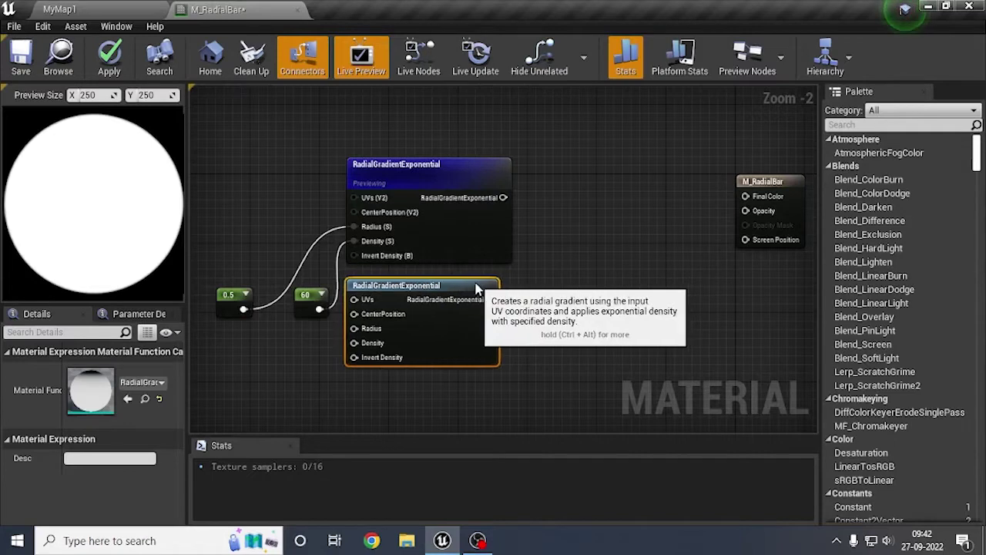
Step: Connect the 60 constant to the Density input of the lower RadialGradientExponential and line up the two gradient nodes
right_click_drag(541, 288, 583, 224)
left_click_drag(362, 245, 397, 280)
left_click_drag(415, 221, 424, 230)
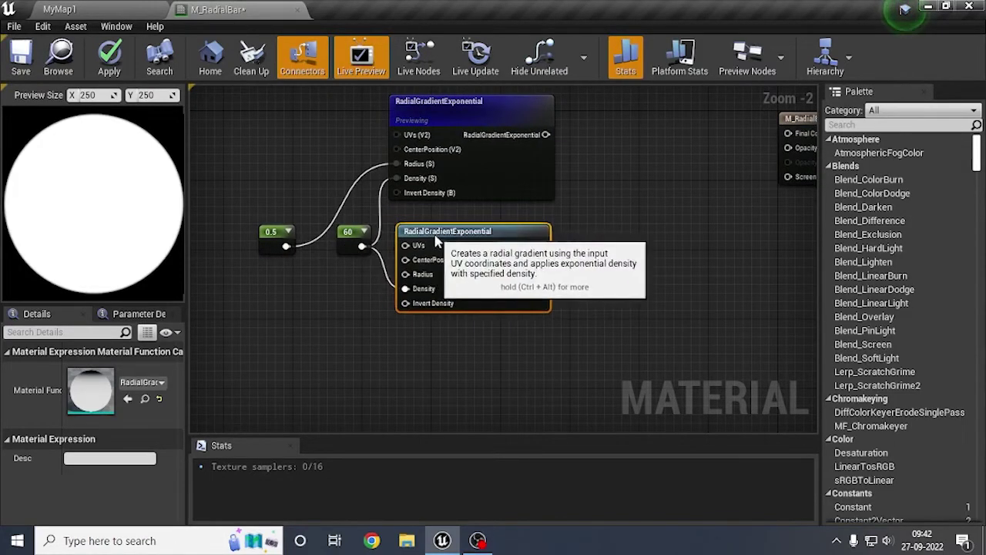
left_click_drag(452, 116, 464, 142)
left_click(395, 240)
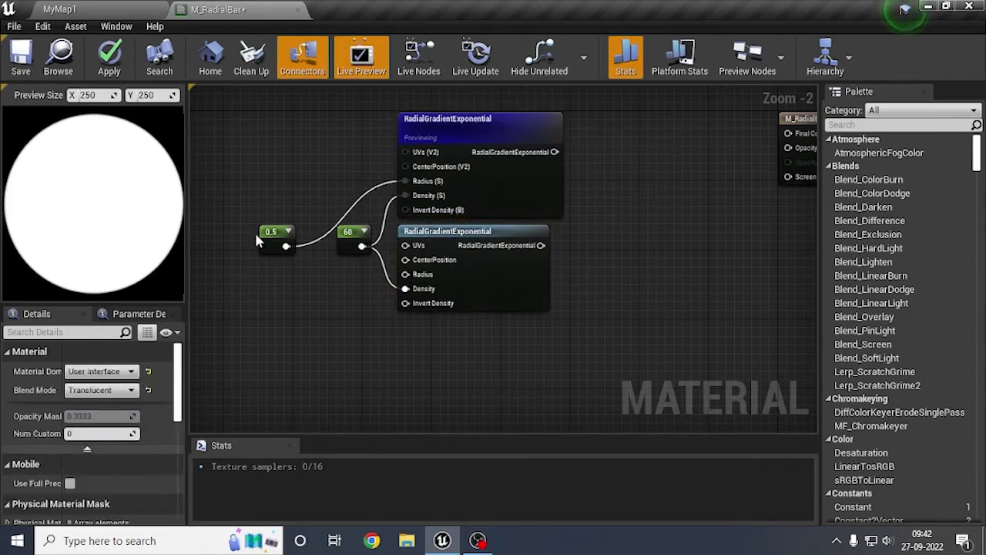
Step: Add a reroute point on the wire from the 0.5 constant to Radius and move it above the 60 constant
double_click(327, 233)
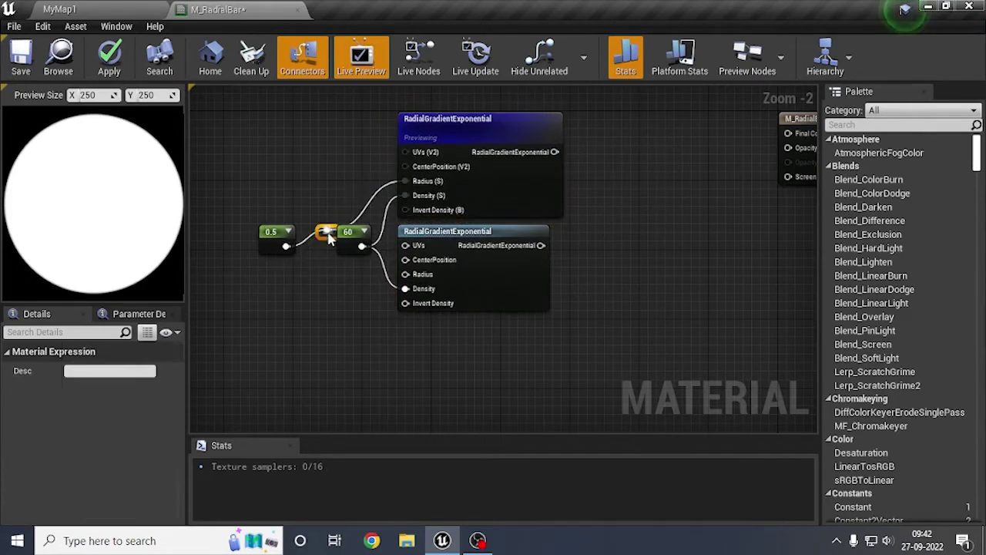
left_click(327, 230)
left_click(336, 278)
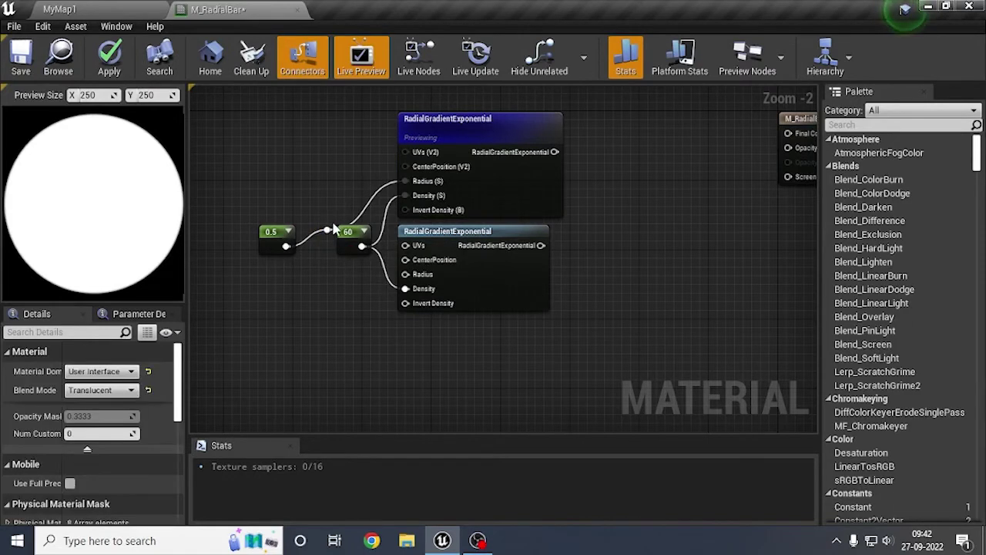
left_click_drag(332, 229, 334, 203)
left_click(326, 288)
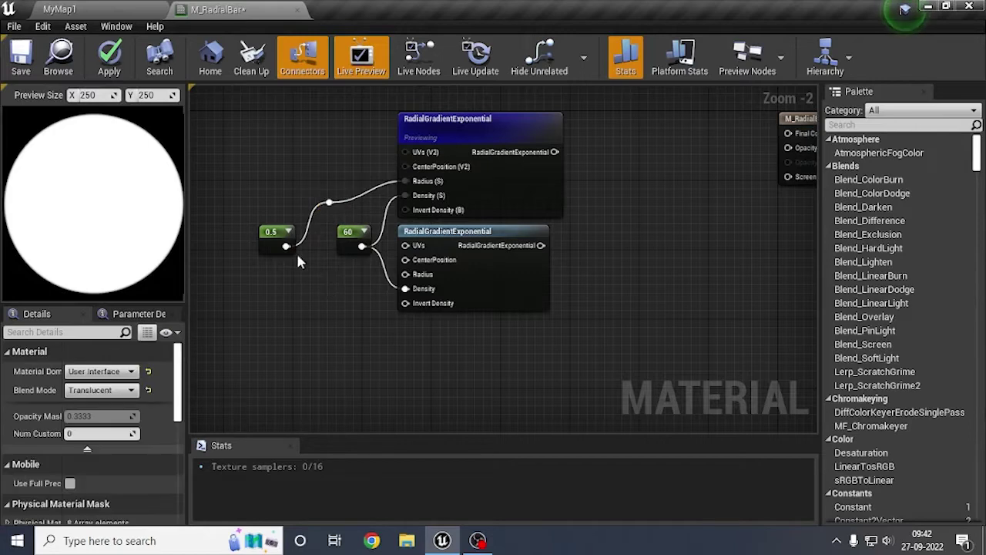
left_click_drag(286, 247, 323, 302)
left_click(268, 327)
right_click_drag(342, 301, 327, 266)
right_click(328, 266)
left_click(280, 286)
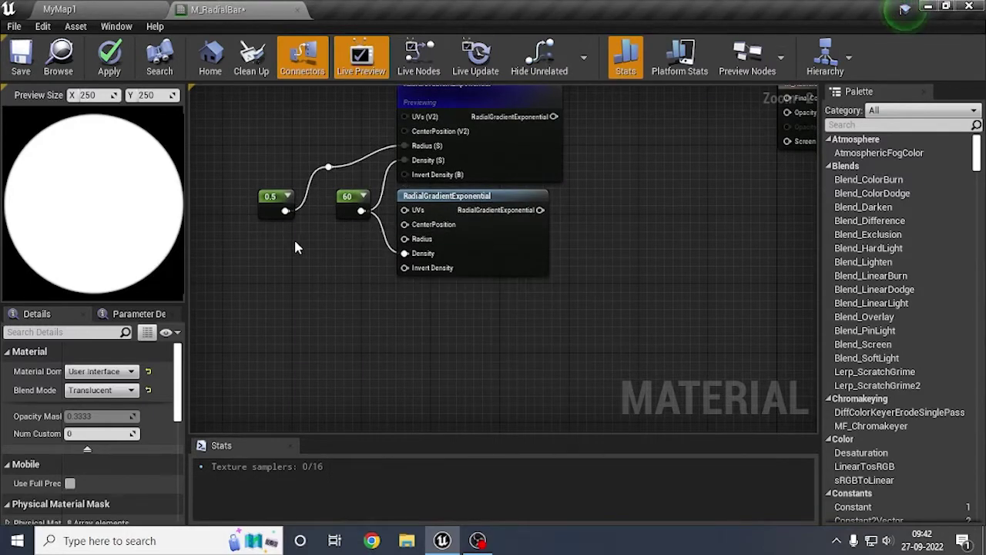
Step: Add a Subtract node and place it just below the 60 constant, beside the lower RadialGradientExponential
right_click(264, 291)
type("sub")
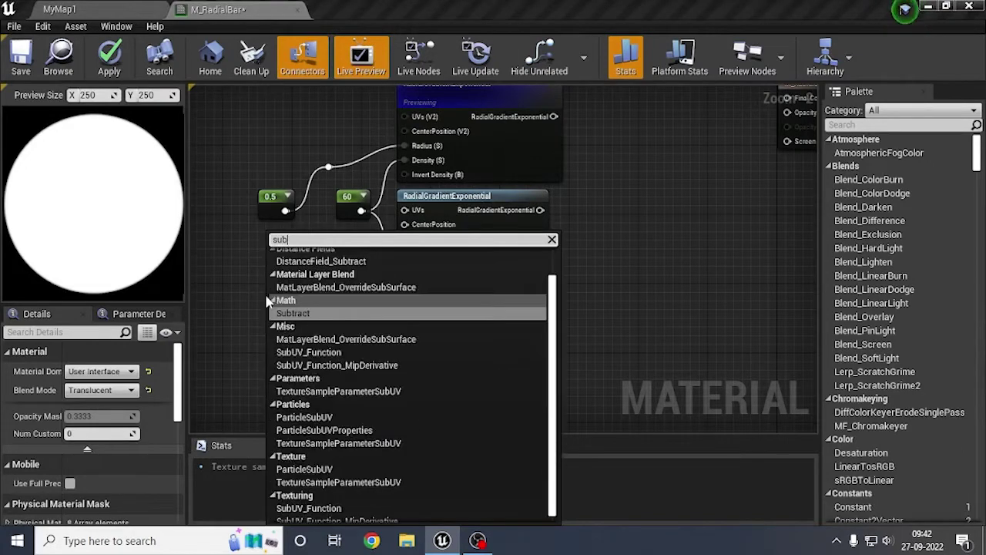
key("Return")
left_click_drag(285, 301, 341, 249)
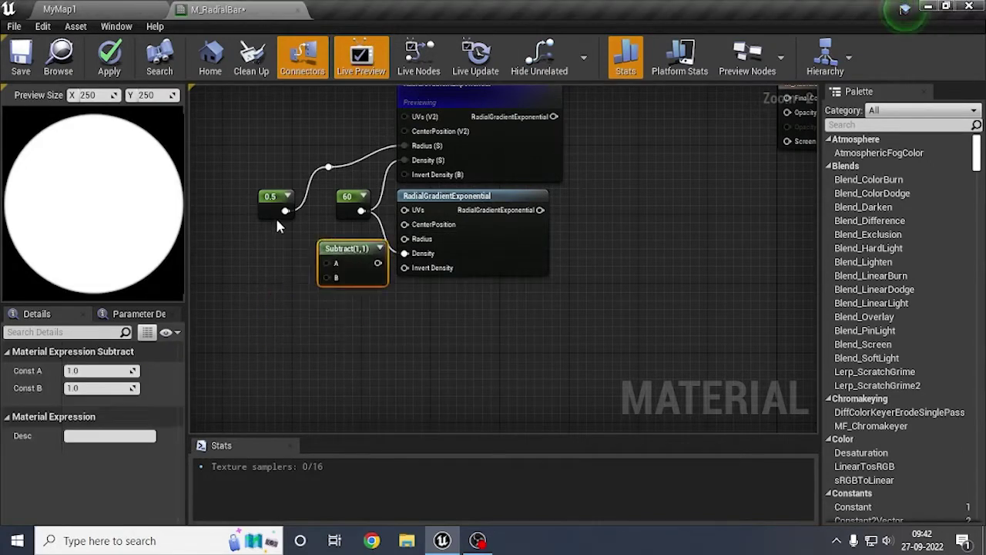
Step: Connect the 0.5 constant to input A of Subtract and tidy the positions of the constant, Subtract and reroute point
left_click_drag(285, 211, 244, 229)
left_click(206, 282)
left_click_drag(269, 197, 349, 268)
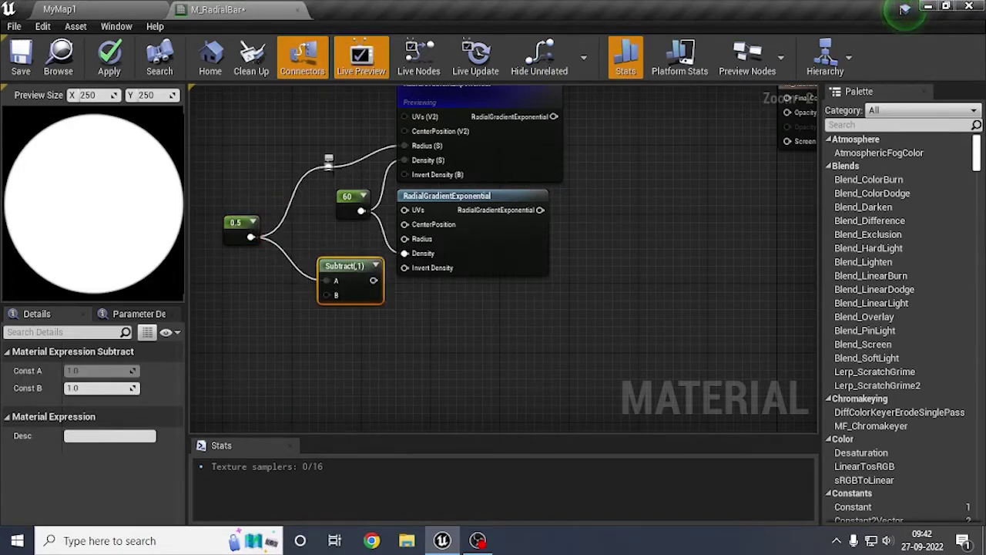
left_click_drag(328, 160, 320, 186)
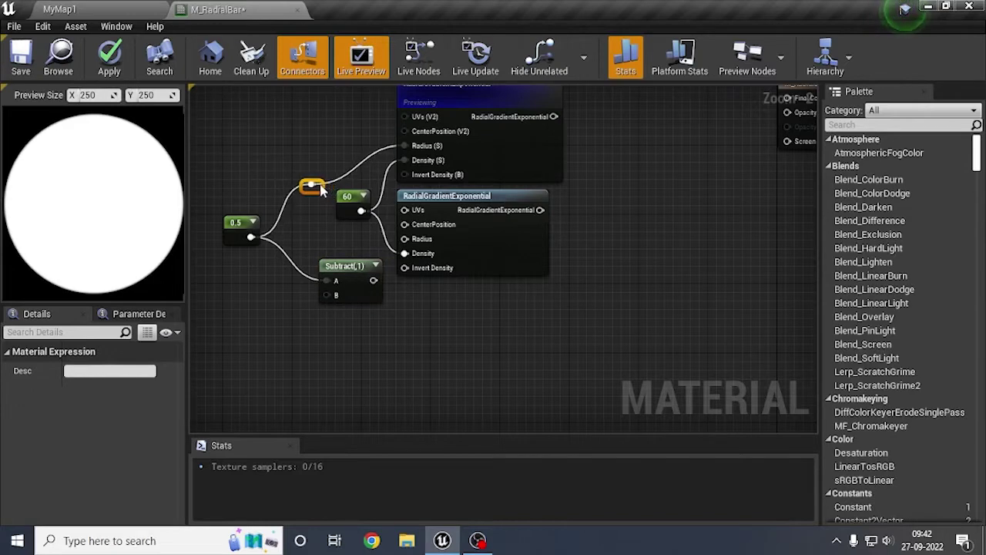
left_click(315, 236)
left_click_drag(353, 269, 345, 269)
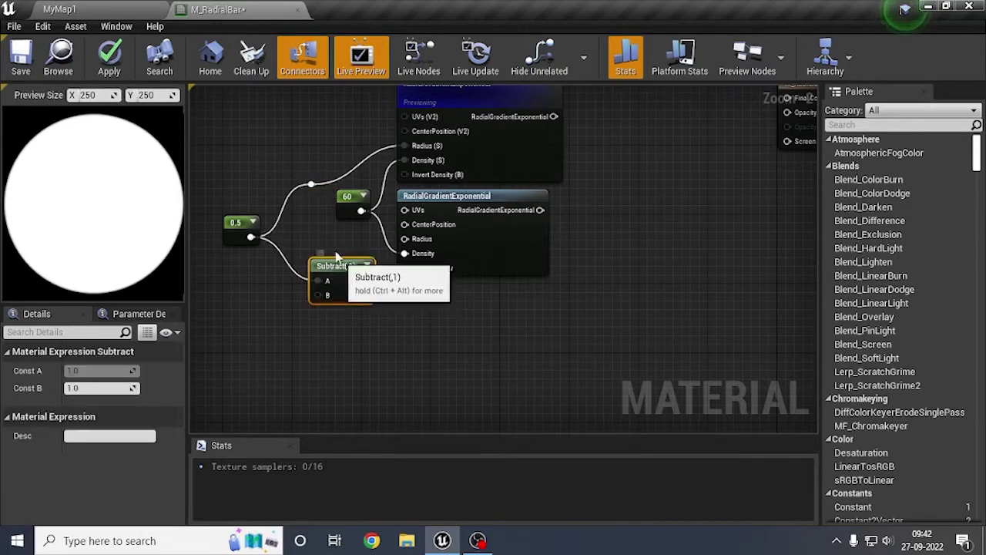
Step: Move both RadialGradientExponential nodes closer to M_RadialBar, leaving more space after the constants and Subtract
right_click_drag(316, 222, 301, 202)
left_click_drag(474, 187, 517, 199)
right_click_drag(543, 154, 469, 232)
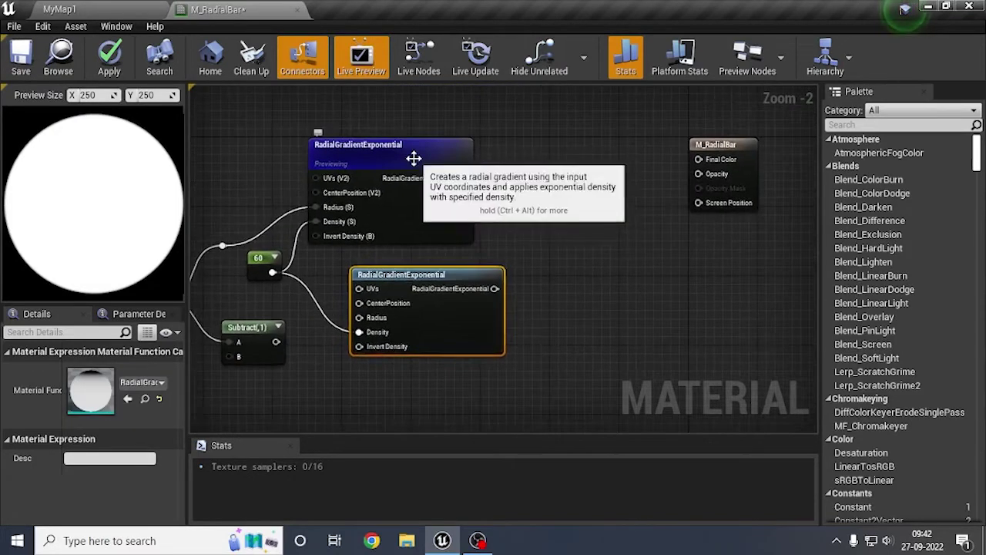
left_click_drag(414, 159, 461, 163)
right_click_drag(462, 168, 499, 91)
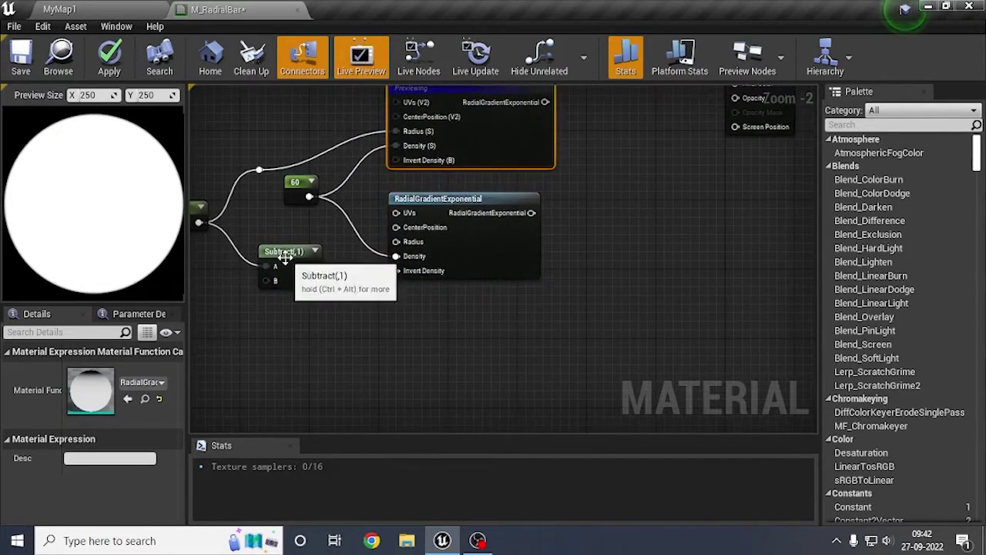
Step: Add a Constant node connected to input B of the Subtract node
right_click_drag(270, 297, 347, 270)
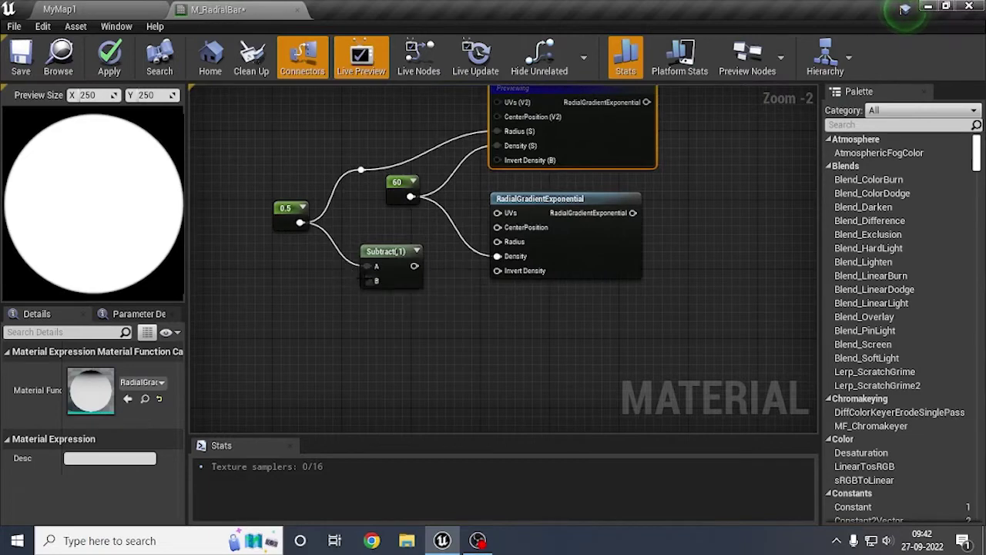
left_click_drag(367, 281, 294, 317)
type("cons")
key("Return")
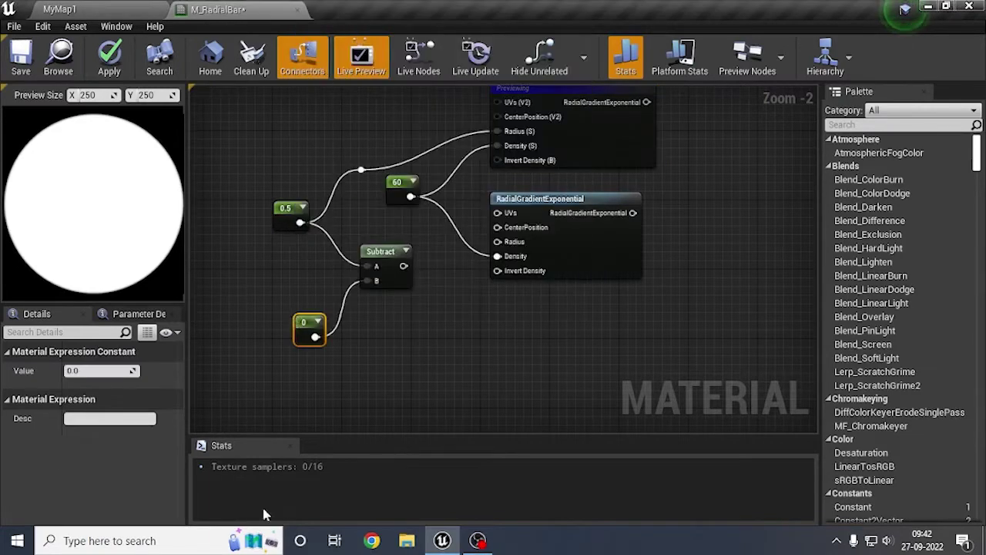
Step: Convert the constant feeding Subtract's B input to a parameter named Thickness with default value 0.25, and shift it slightly away from Subtract
right_click(302, 323)
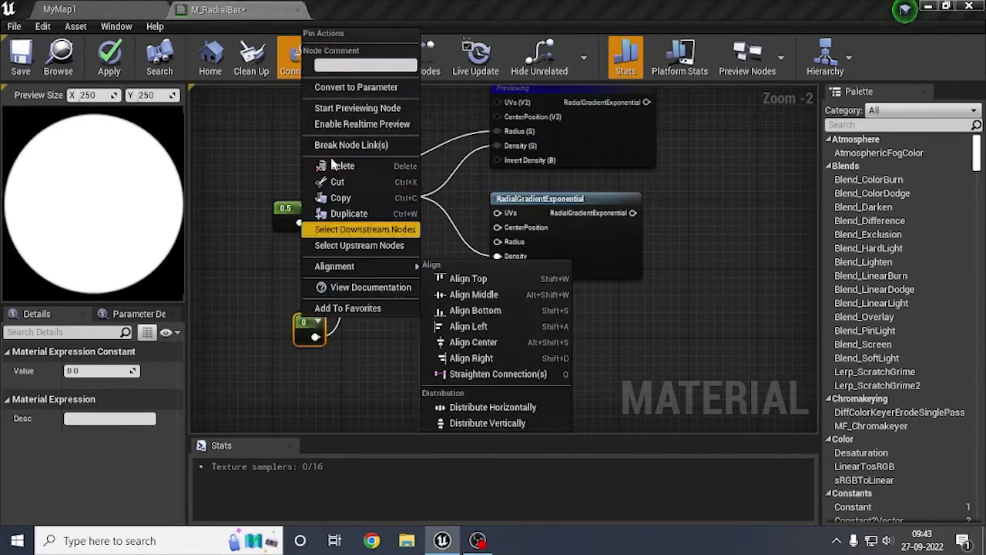
left_click(349, 89)
type("Thisckness")
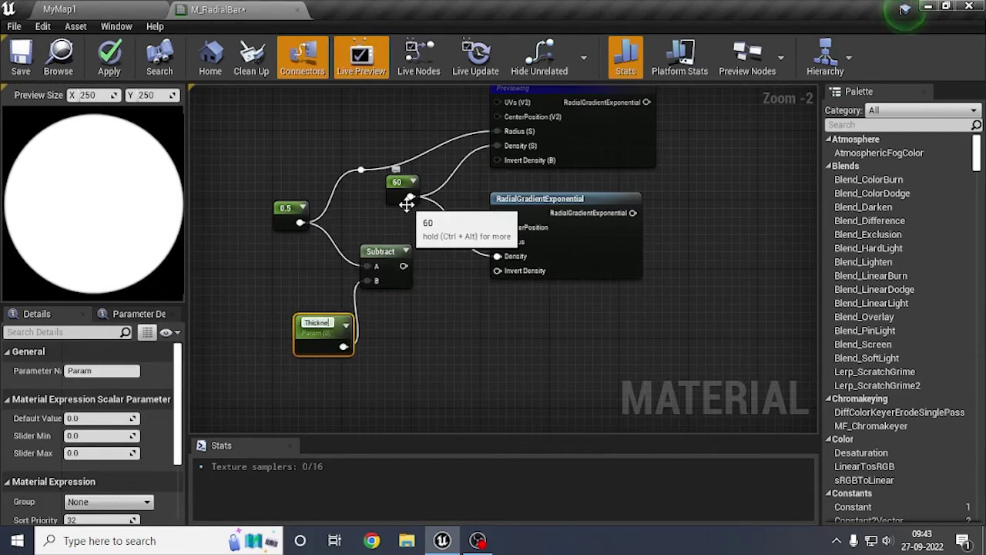
key("Return")
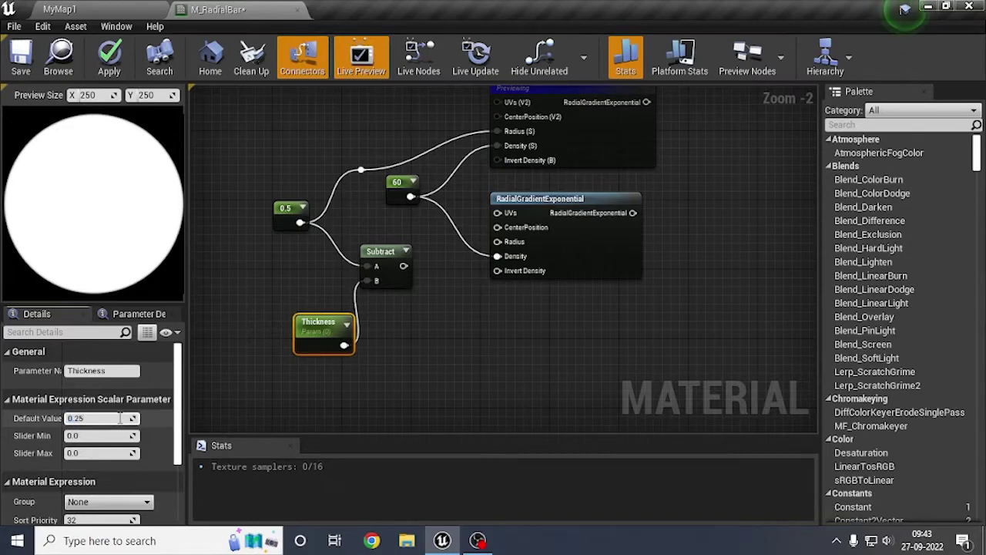
left_click_drag(333, 314, 312, 310)
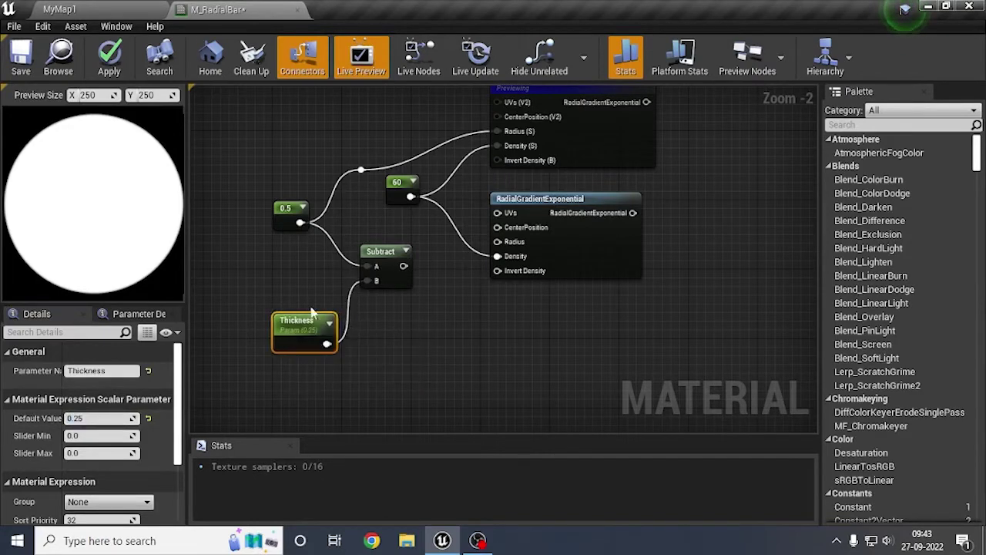
Step: Connect the Subtract output to the Radius input of the lower RadialGradientExponential
right_click_drag(722, 161, 641, 243)
right_click(438, 279)
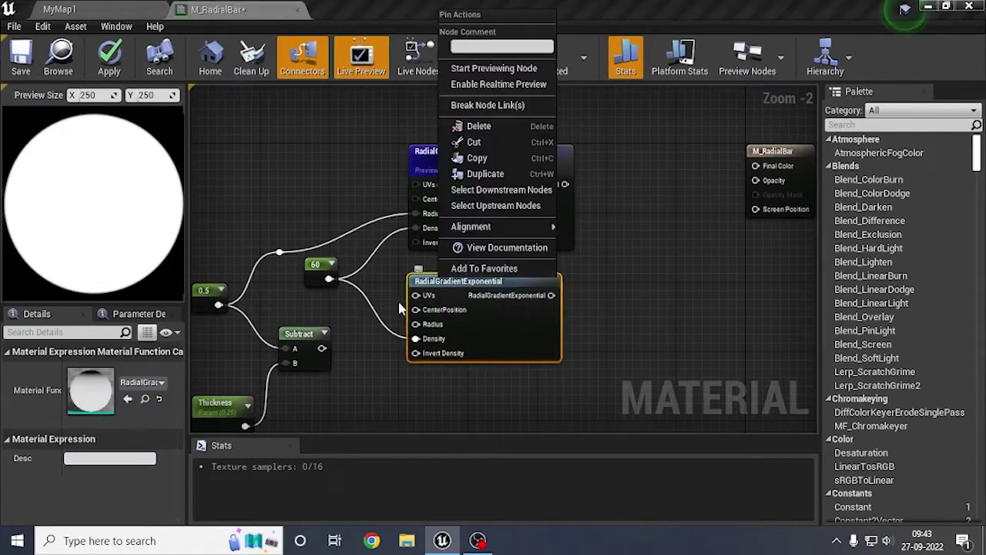
left_click_drag(322, 348, 418, 325)
Step: Preview the lower RadialGradientExponential, the upper one, and the lower one again to compare their circles
right_click(470, 236)
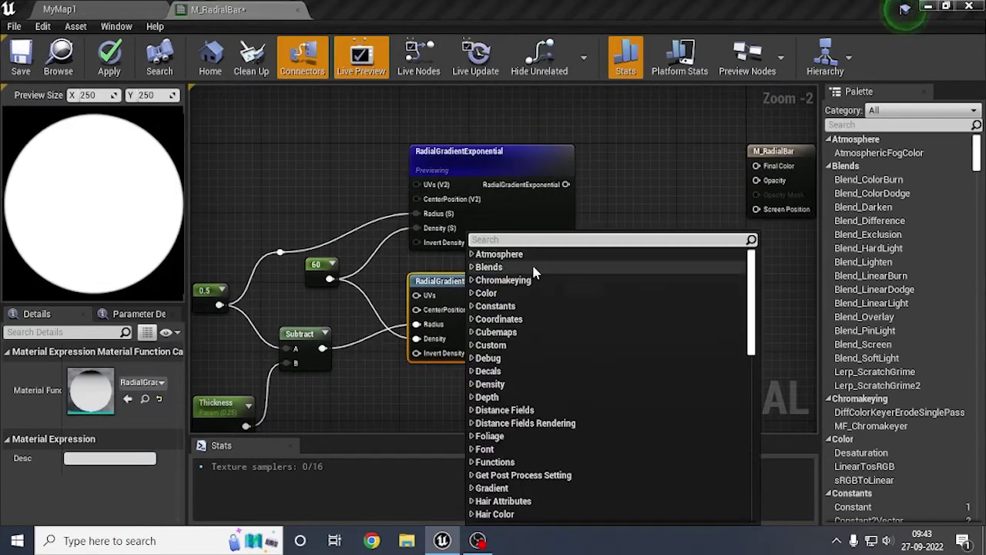
left_click(409, 254)
right_click(436, 280)
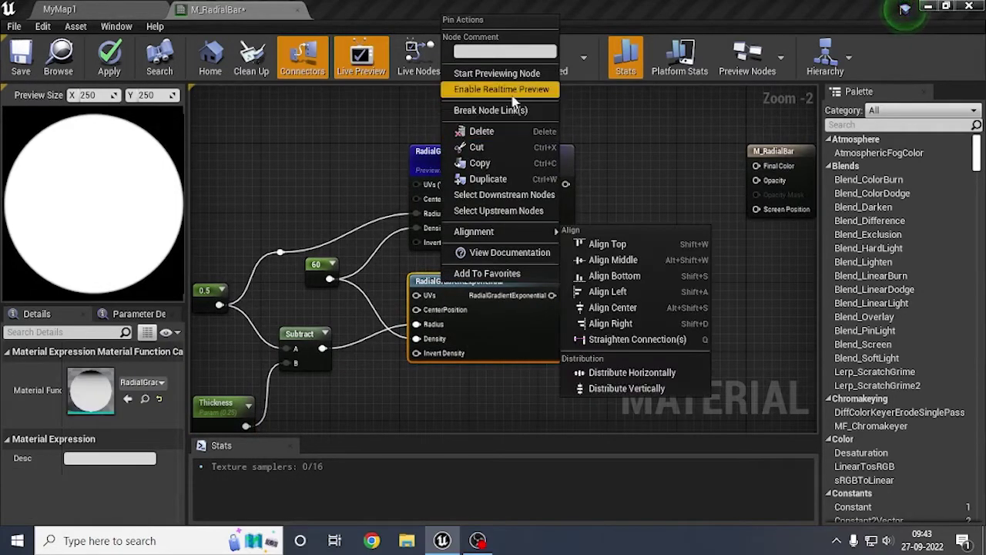
left_click(503, 74)
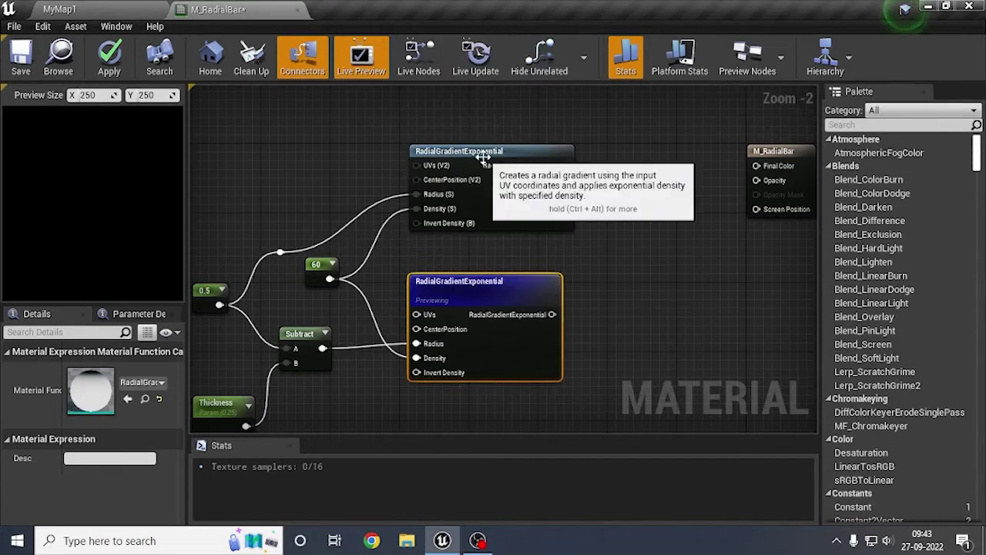
right_click(483, 156)
left_click(522, 214)
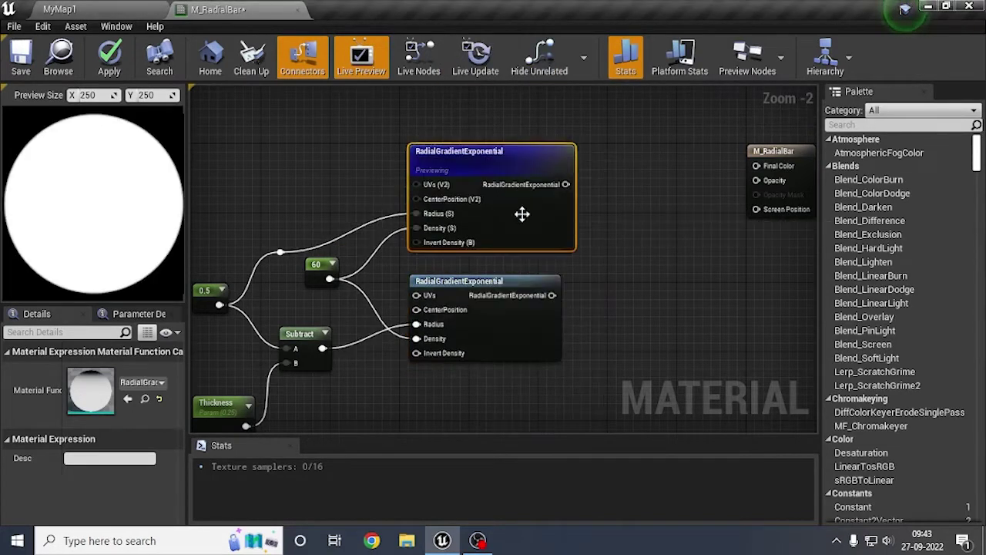
right_click(495, 282)
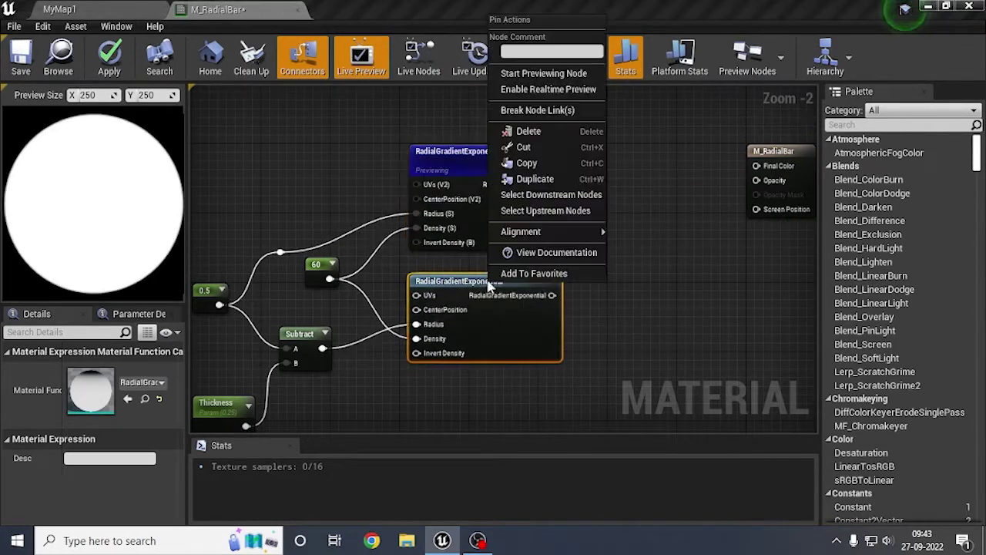
left_click(541, 73)
Step: Add a second Subtract node with the upper RadialGradientExponential output connected to its input A
right_click_drag(574, 157, 450, 160)
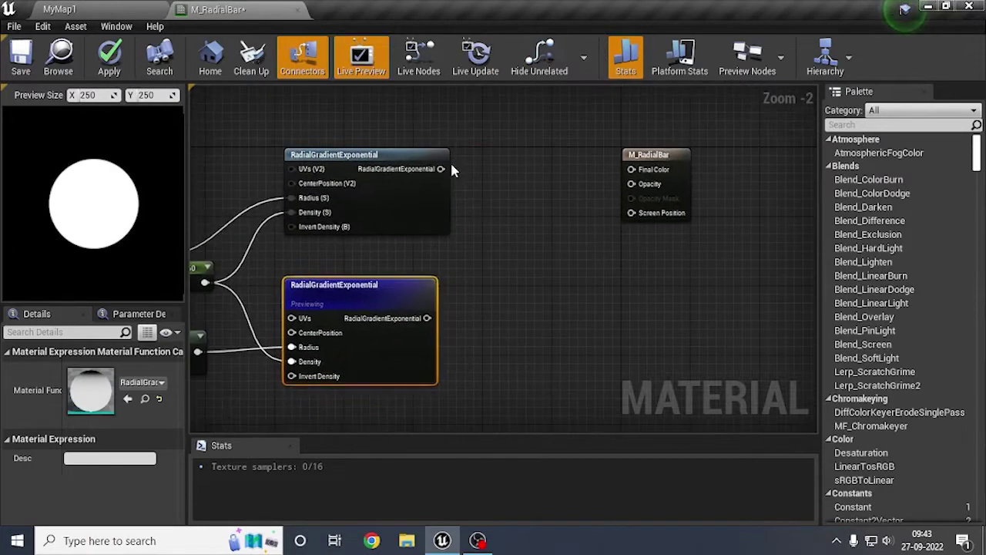
left_click_drag(440, 169, 515, 286)
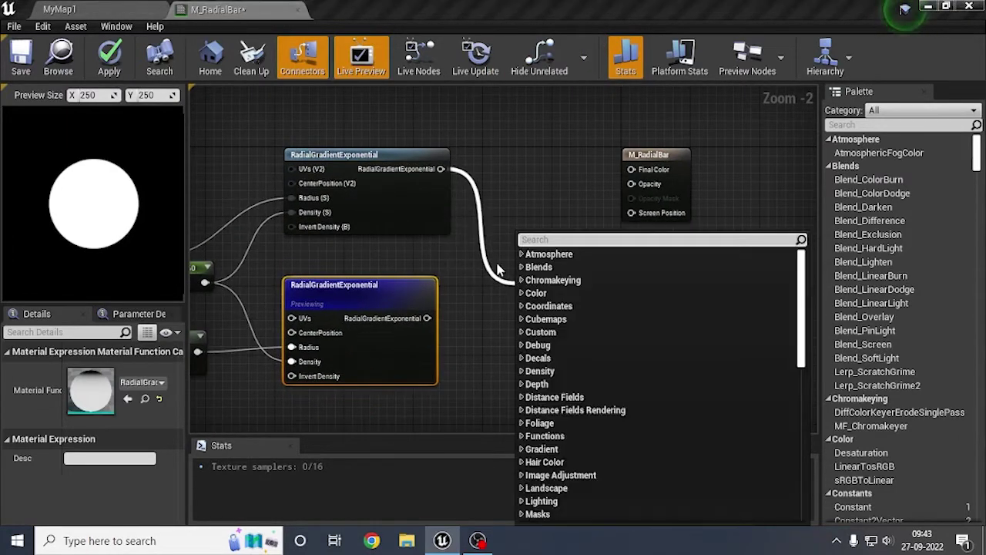
type("sub")
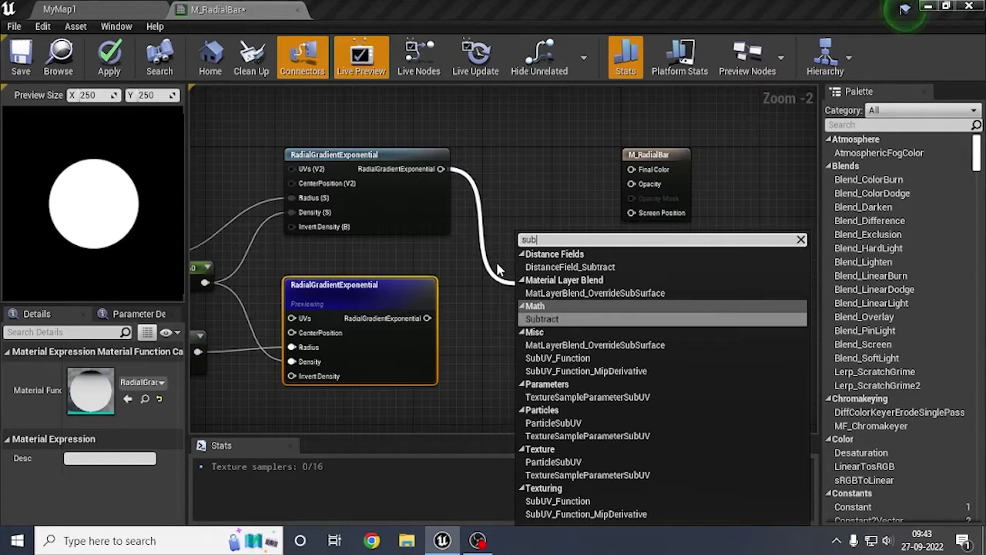
key("Return")
Step: Preview the upper RadialGradientExponential node again
right_click(357, 297)
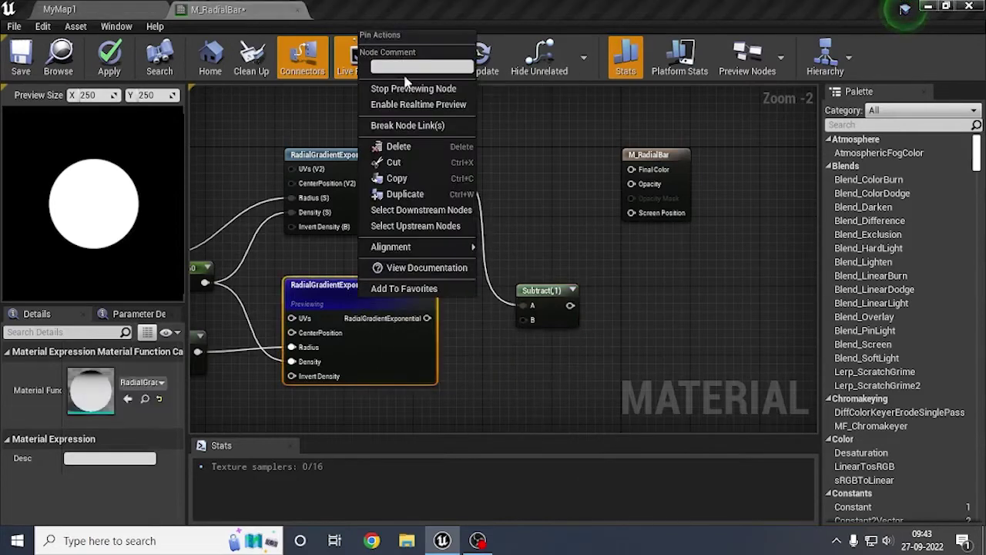
left_click(321, 155)
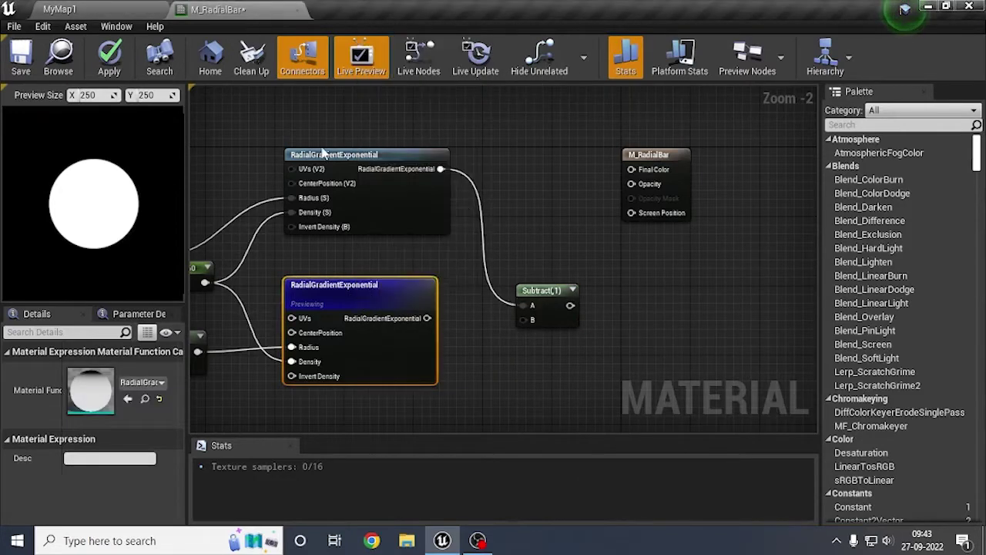
right_click(321, 154)
left_click(376, 215)
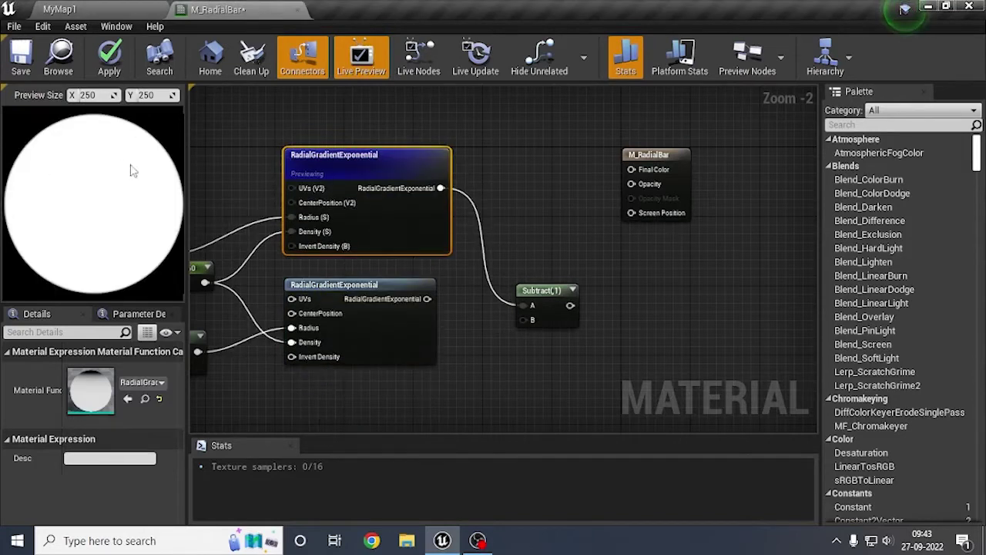
Step: Connect the lower RadialGradientExponential output to the new Subtract's B input, and reposition Subtract and M_RadialBar with more space between them
left_click_drag(427, 298, 514, 223)
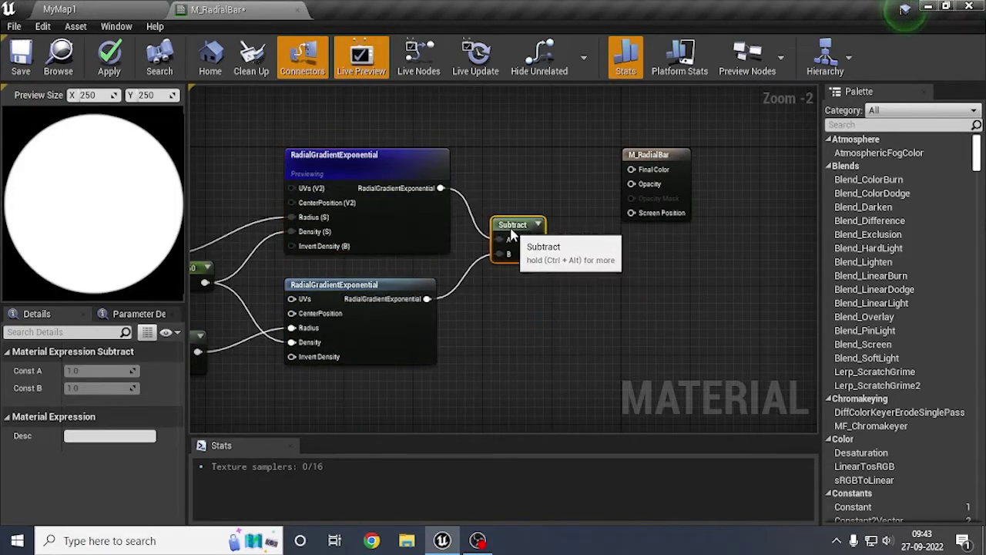
left_click(655, 156)
left_click_drag(655, 156, 742, 225)
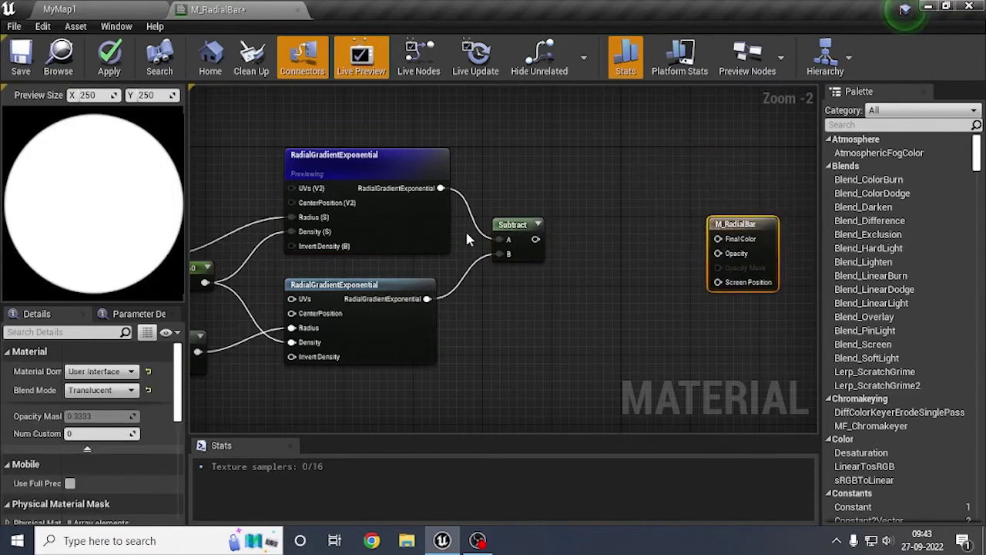
Step: Preview the new Subtract node's result, and tidy the positions of the upper RadialGradientExponential and Subtract
right_click(505, 224)
left_click(540, 279)
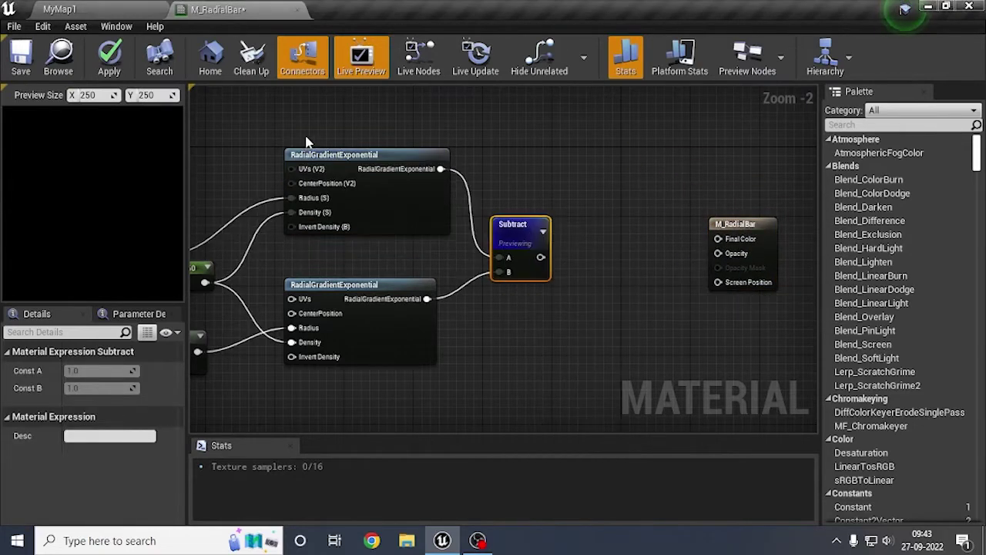
left_click_drag(390, 157, 410, 170)
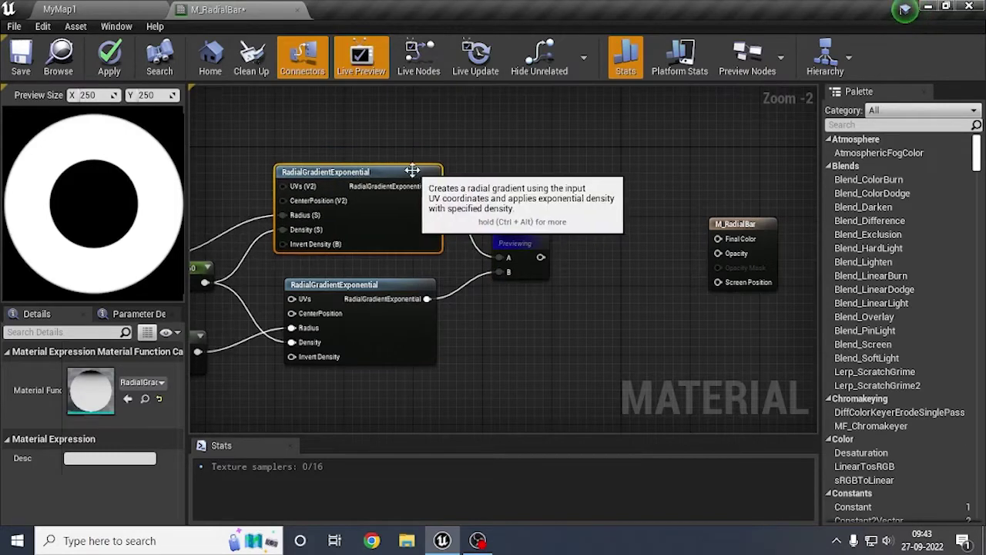
left_click(541, 166)
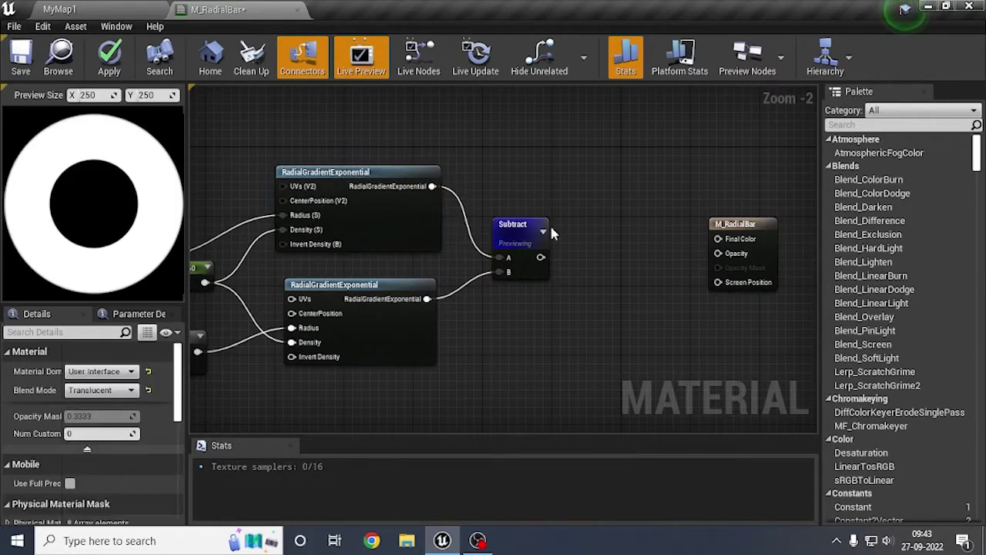
left_click_drag(523, 231, 519, 228)
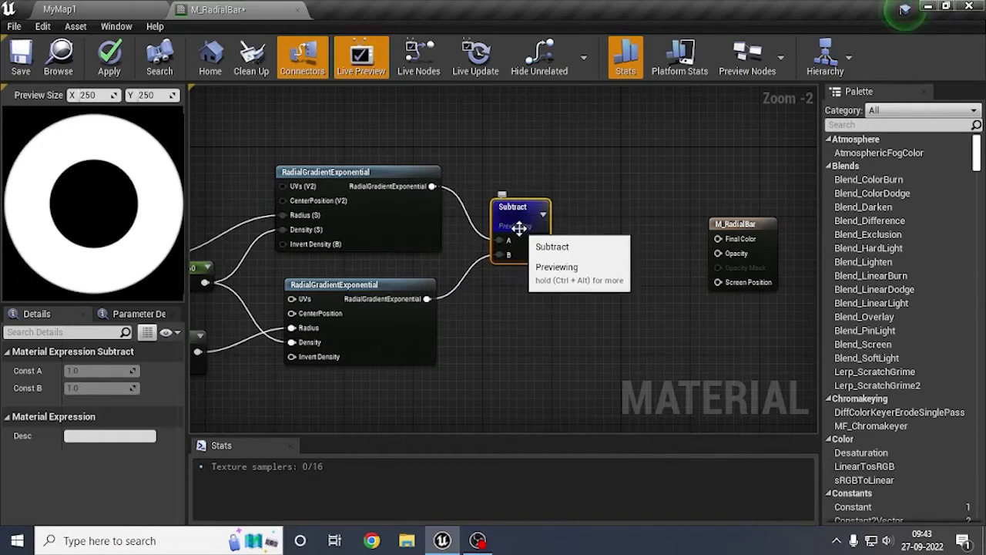
right_click(521, 224)
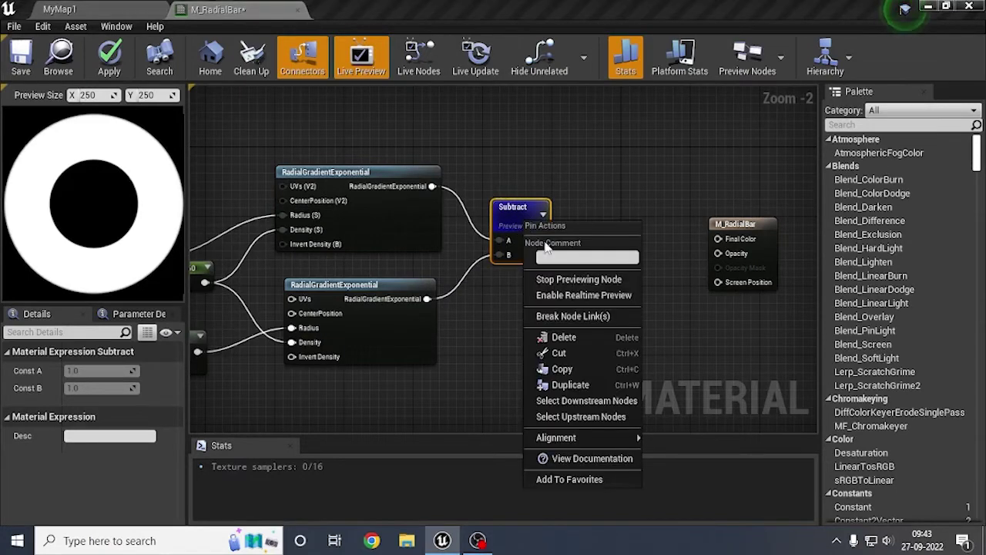
Step: Set the Thickness parameter's default value to 0.1
right_click_drag(474, 343, 760, 312)
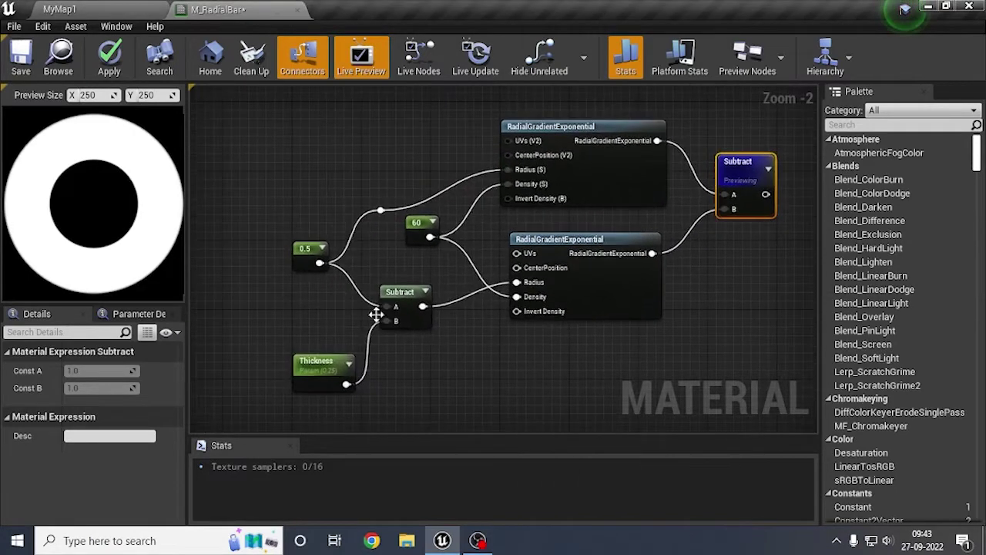
left_click(312, 362)
left_click(106, 417)
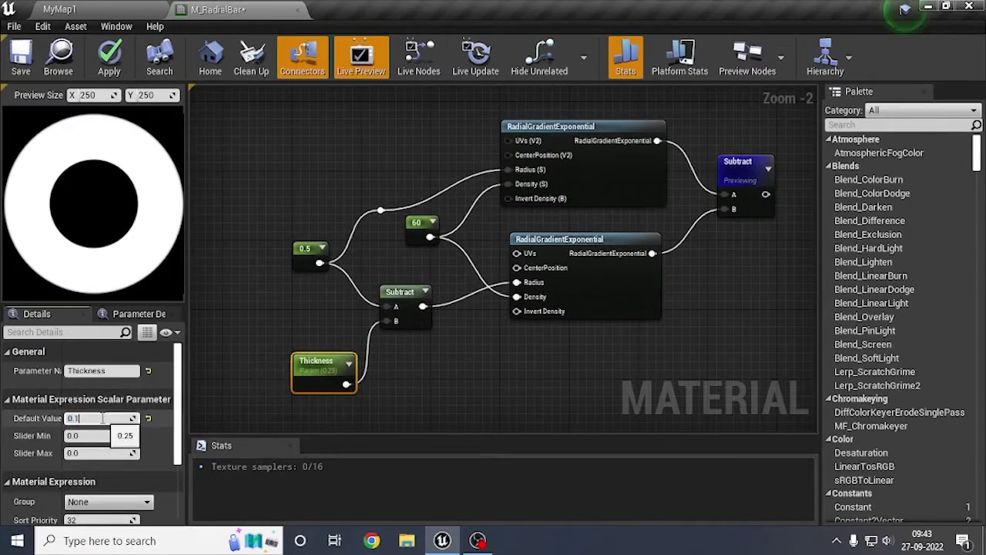
key("Return")
Step: Move M_RadialBar further away and add a Multiply node with the previewed Subtract's output connected to its input A
right_click_drag(597, 400, 440, 308)
left_click_drag(625, 218, 685, 209)
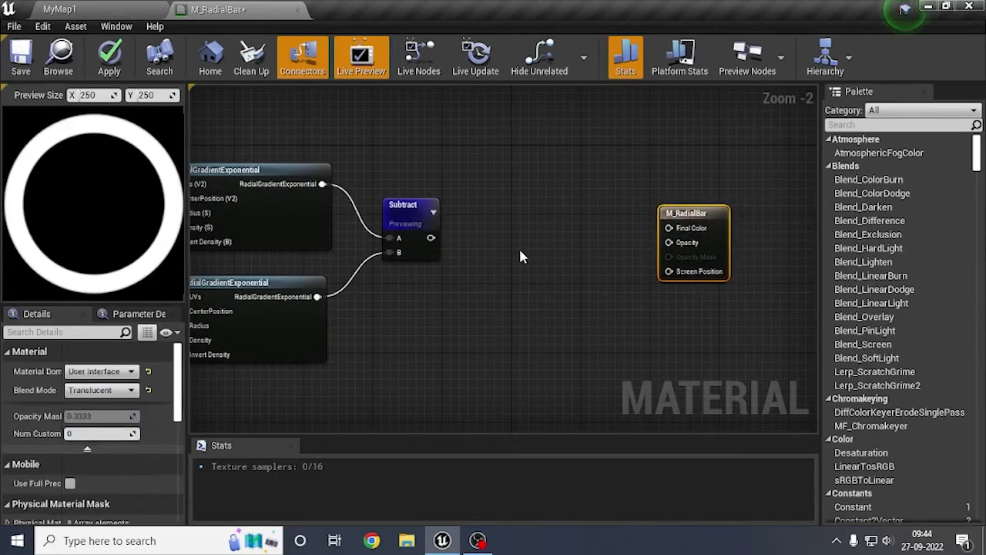
left_click_drag(431, 237, 512, 259)
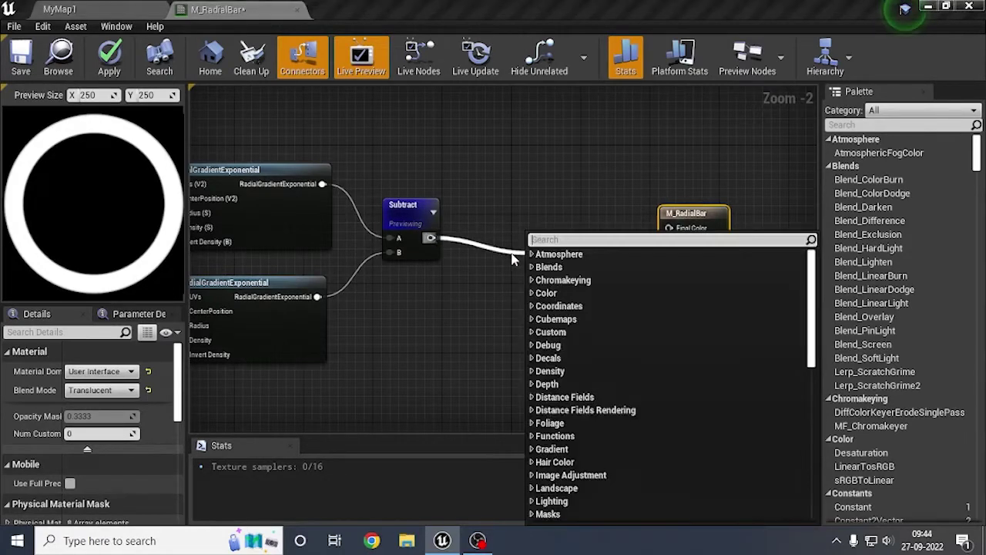
left_click(502, 179)
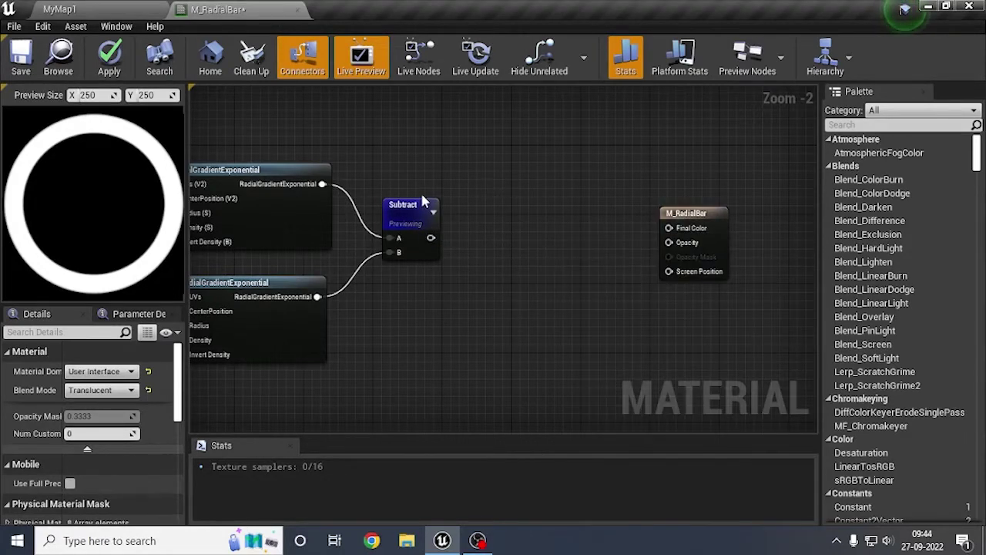
right_click(465, 229)
type("multiply")
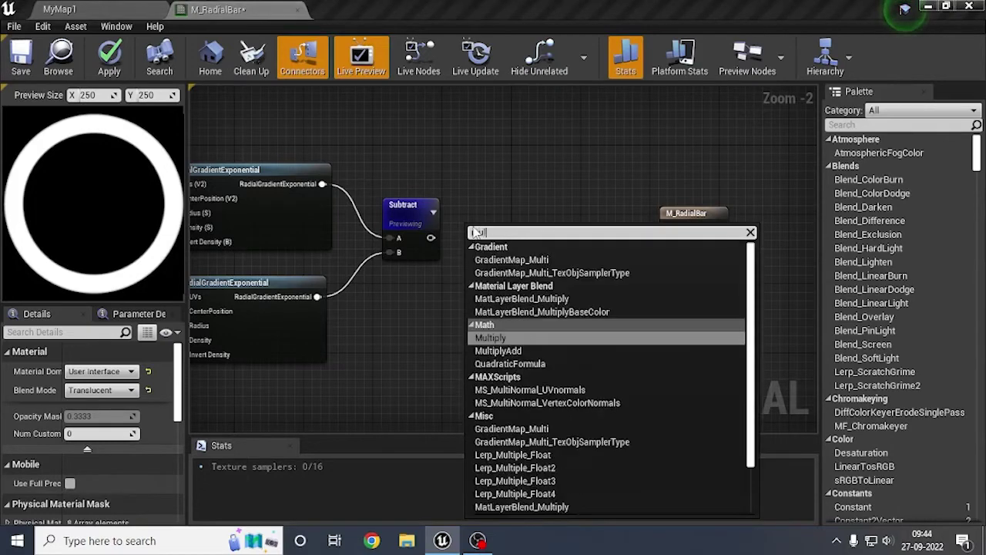
key("Return")
left_click_drag(430, 238, 516, 231)
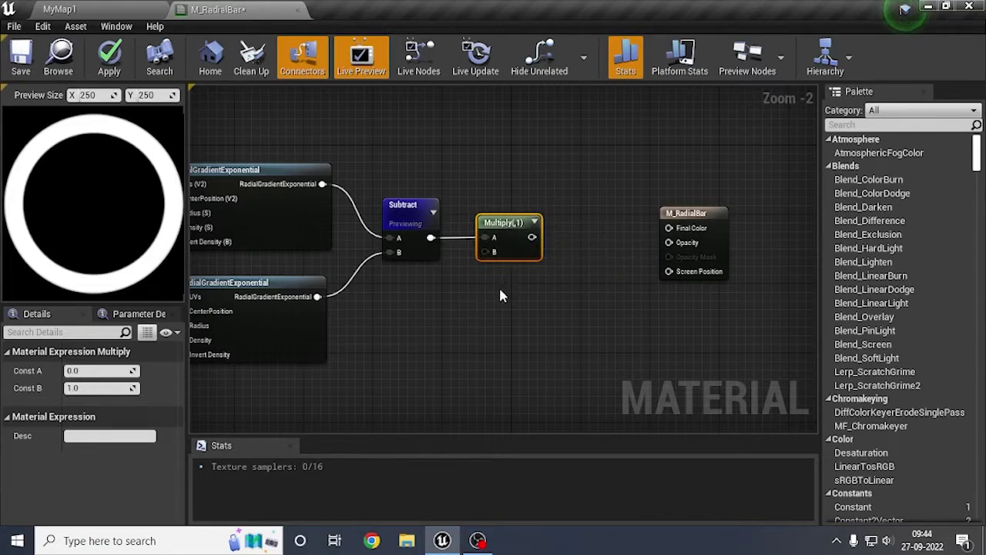
Step: Add a TextureCoordinate node in the empty area above the 0.5 constant, and expand its thumbnail
right_click_drag(393, 229, 615, 324)
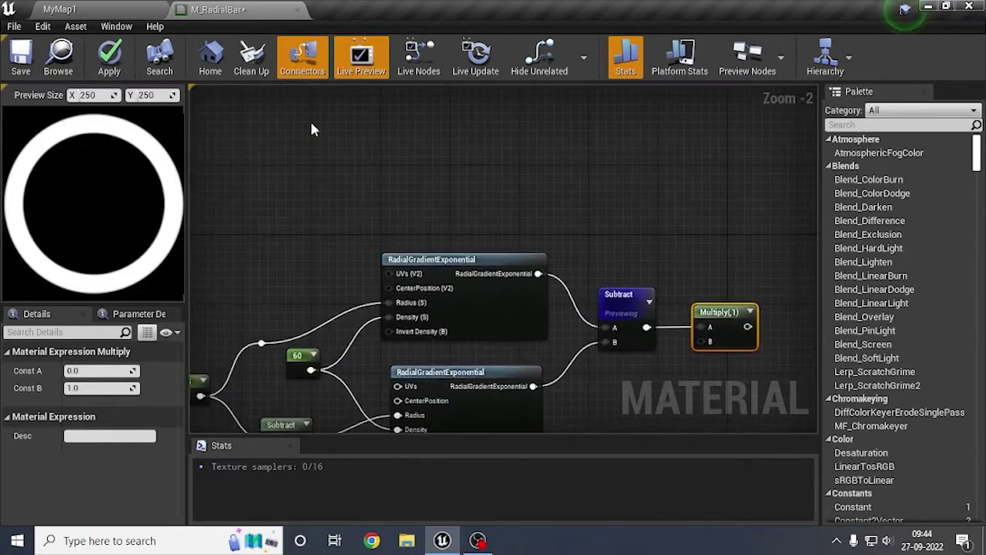
right_click_drag(324, 144, 525, 152)
right_click(372, 208)
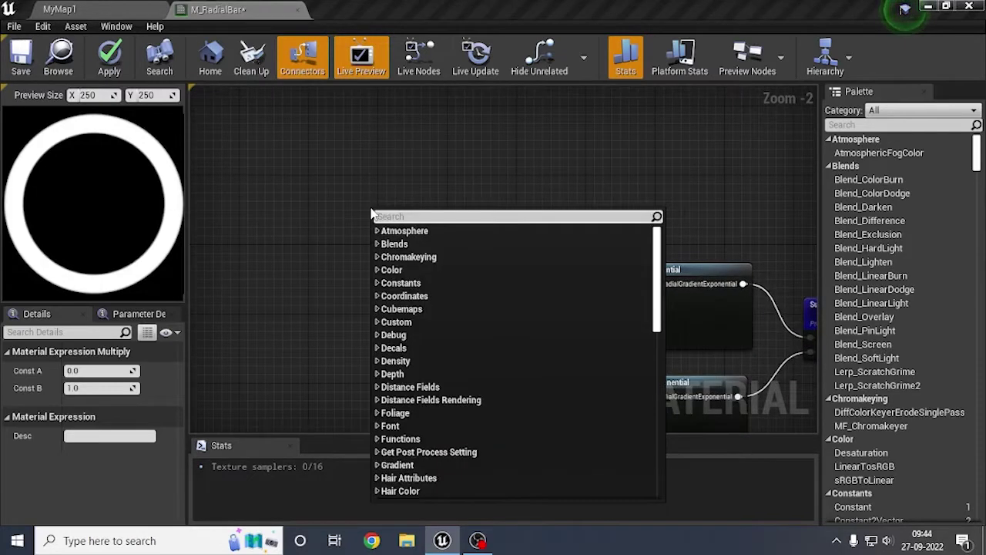
type("text")
key("BackSpace")
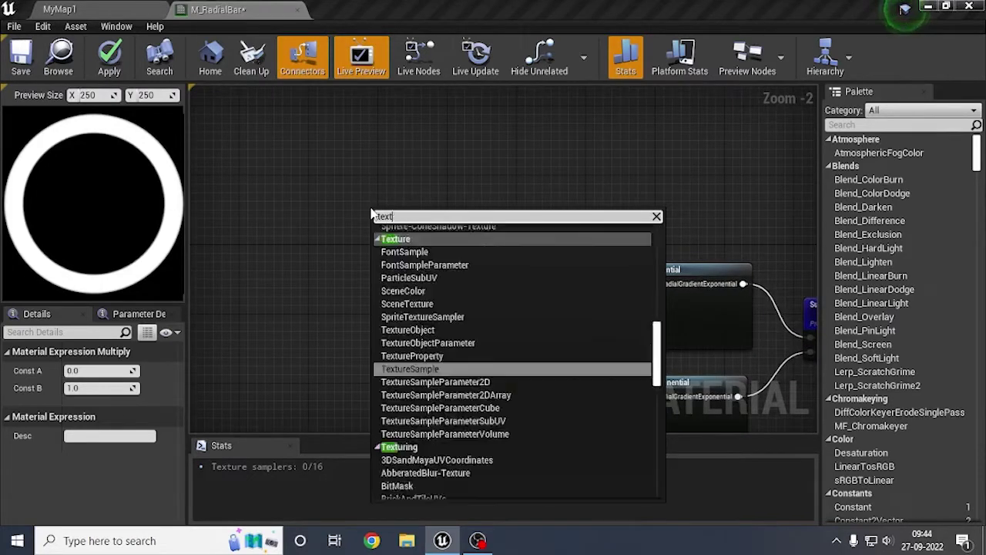
type("co")
key("Return")
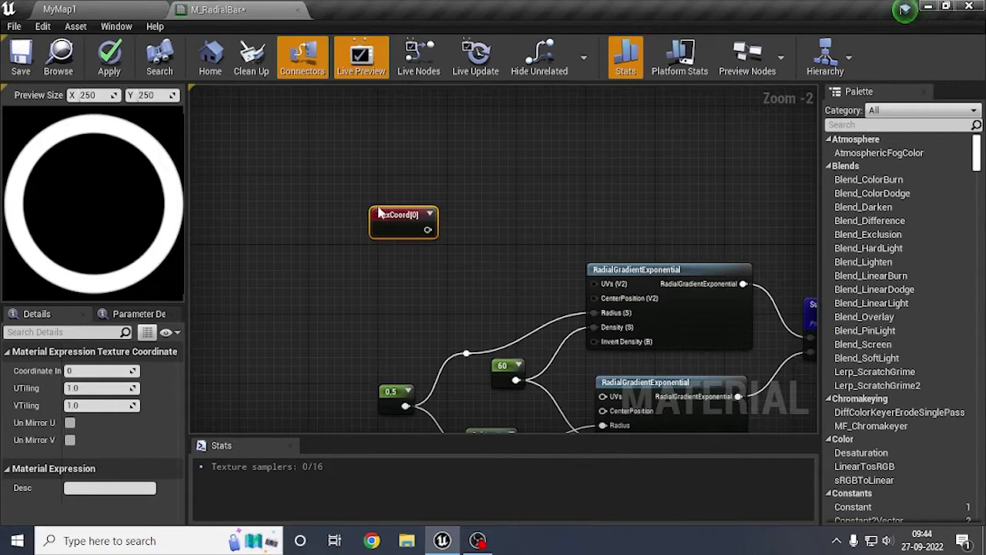
left_click(429, 214)
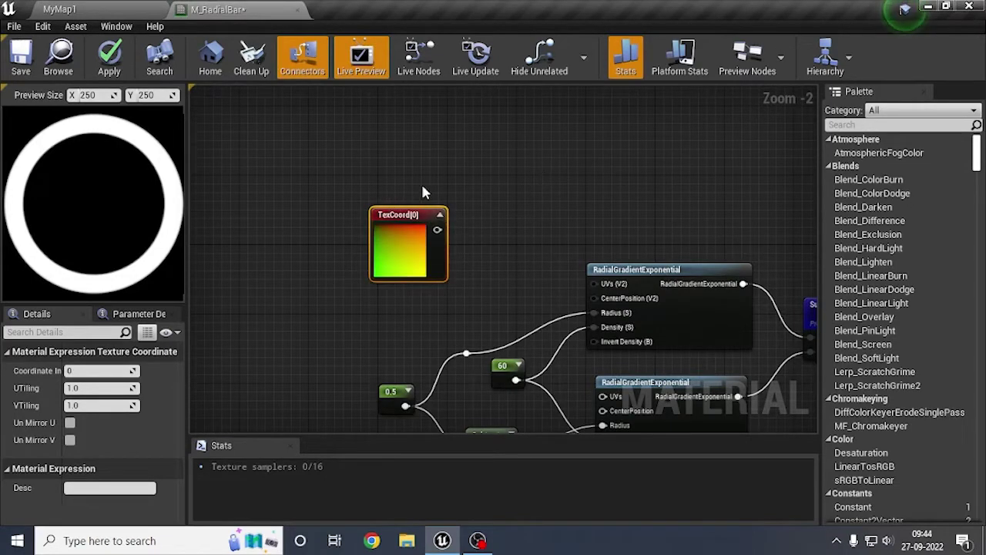
left_click(400, 201)
left_click_drag(398, 210, 371, 187)
Step: Preview the TexCoord node's output as the material preview
right_click_drag(671, 226, 572, 238)
right_click(380, 219)
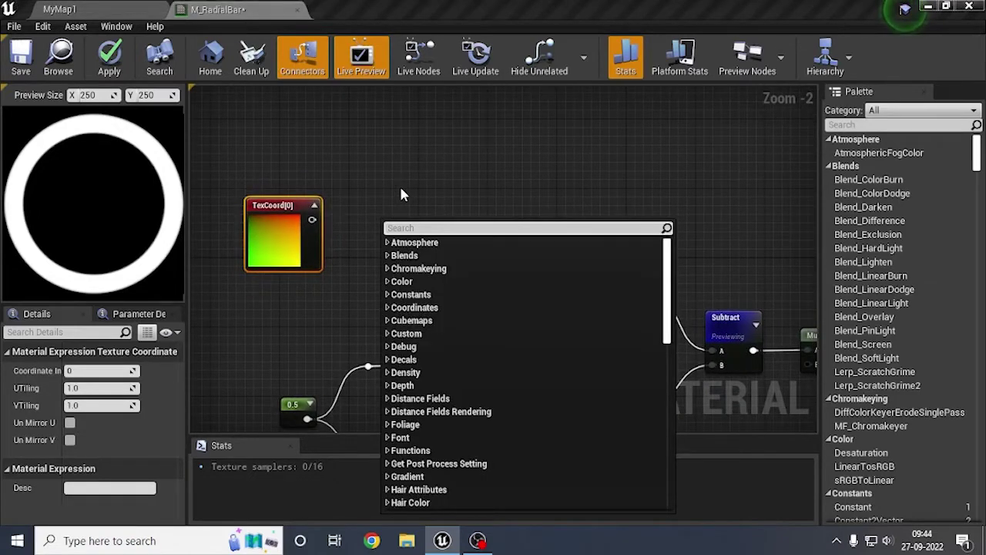
right_click(282, 268)
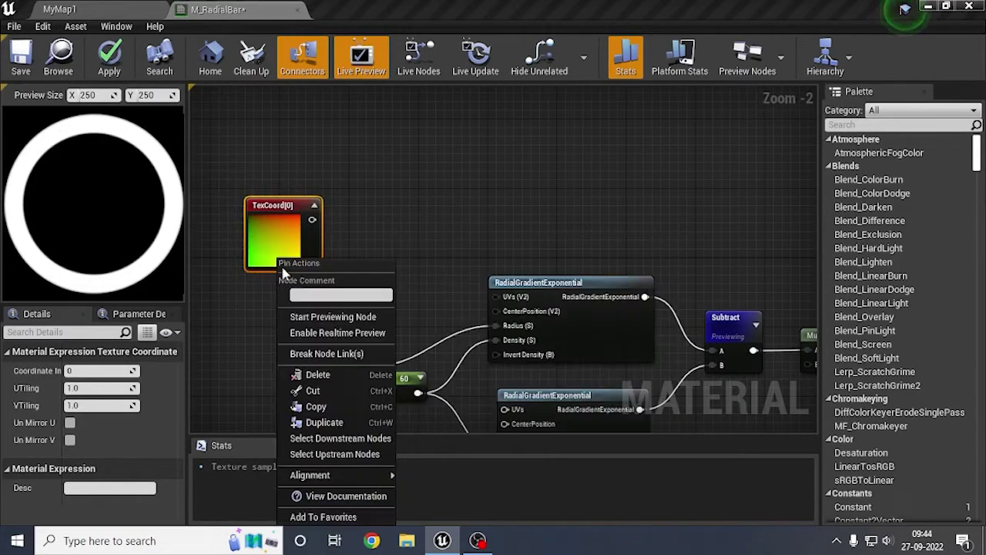
left_click(333, 316)
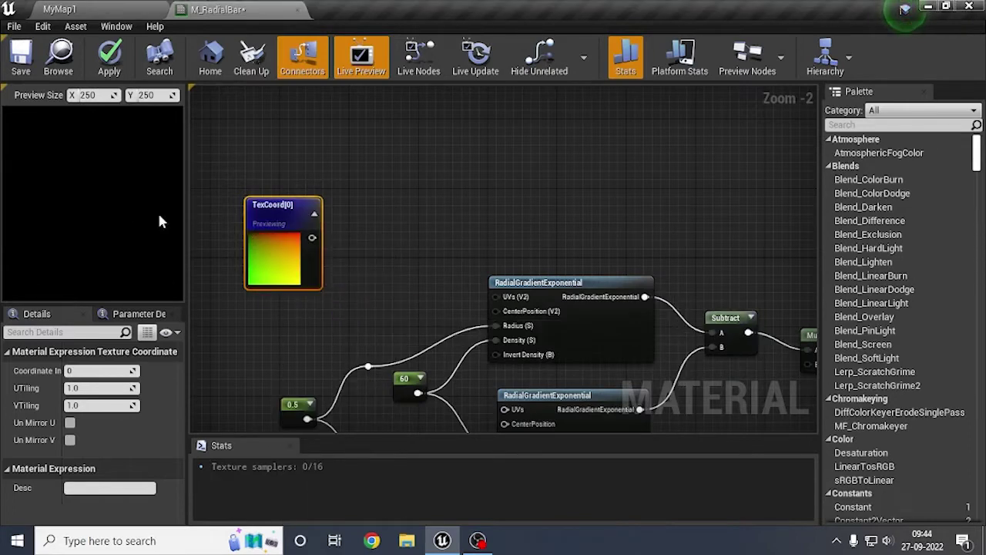
Step: Add a CustomRotator node beside the TexCoord node and connect TexCoord's output to its UVs input
right_click(380, 245)
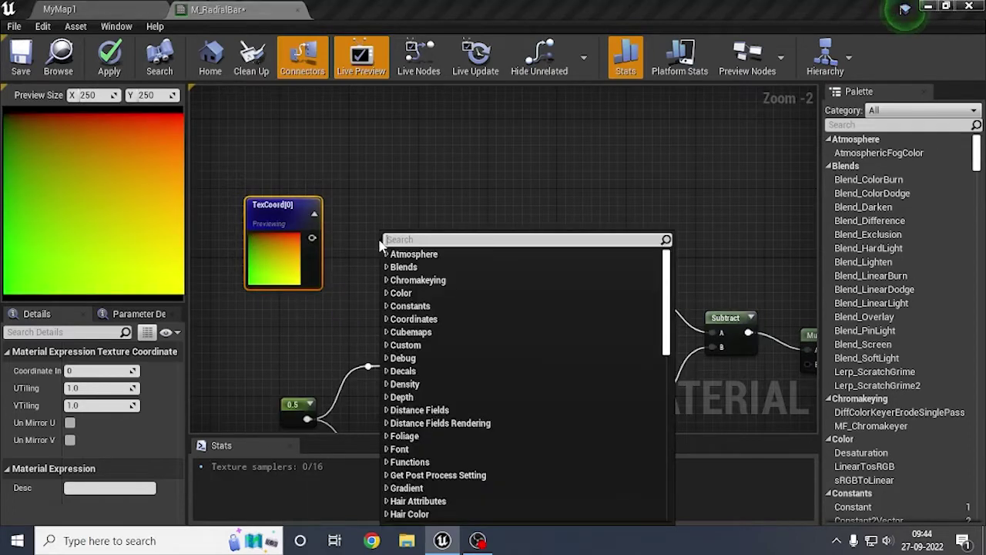
type("cus")
key("Down")
key("Down")
key("Down")
key("Down")
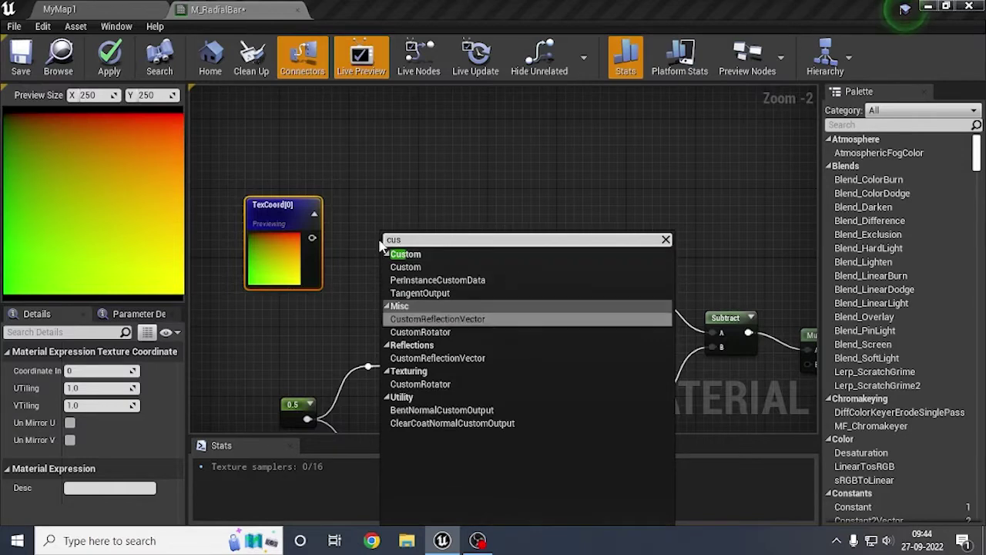
key("Return")
left_click_drag(414, 278, 393, 246)
left_click_drag(312, 237, 367, 236)
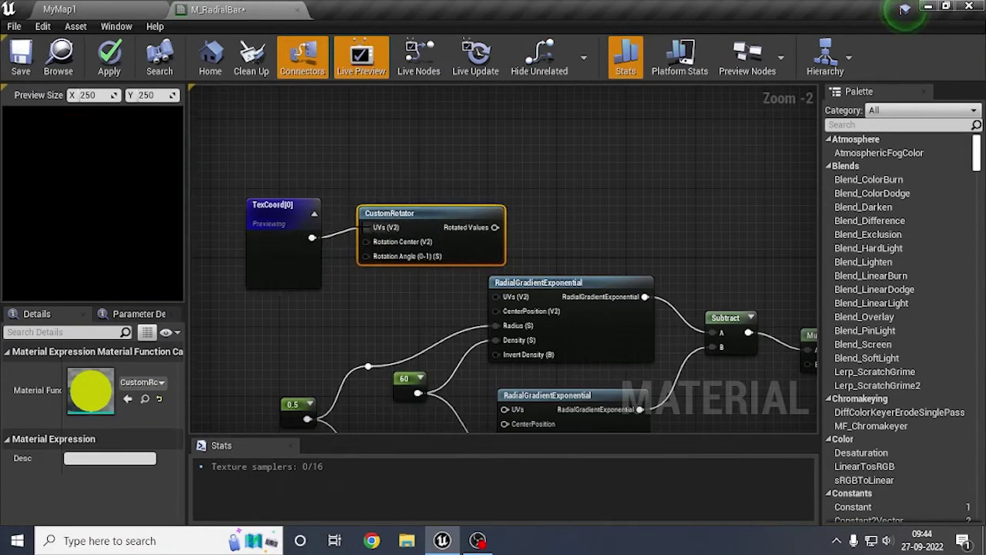
Step: Collapse the TexCoord thumbnail, preview the CustomRotator node, and align it with TexCoord
left_click_drag(293, 255, 292, 247)
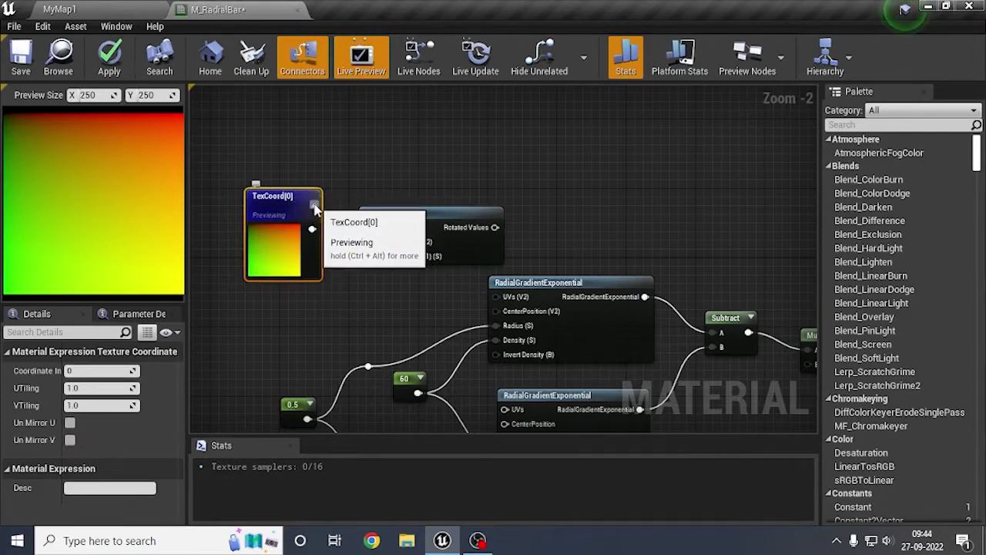
left_click(312, 202)
right_click(425, 218)
left_click(486, 270)
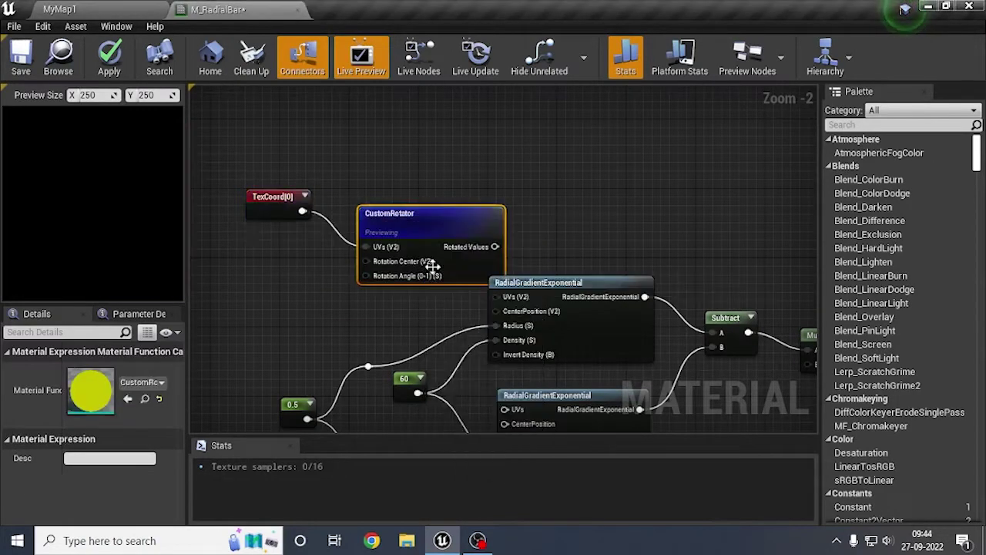
left_click_drag(369, 231, 368, 205)
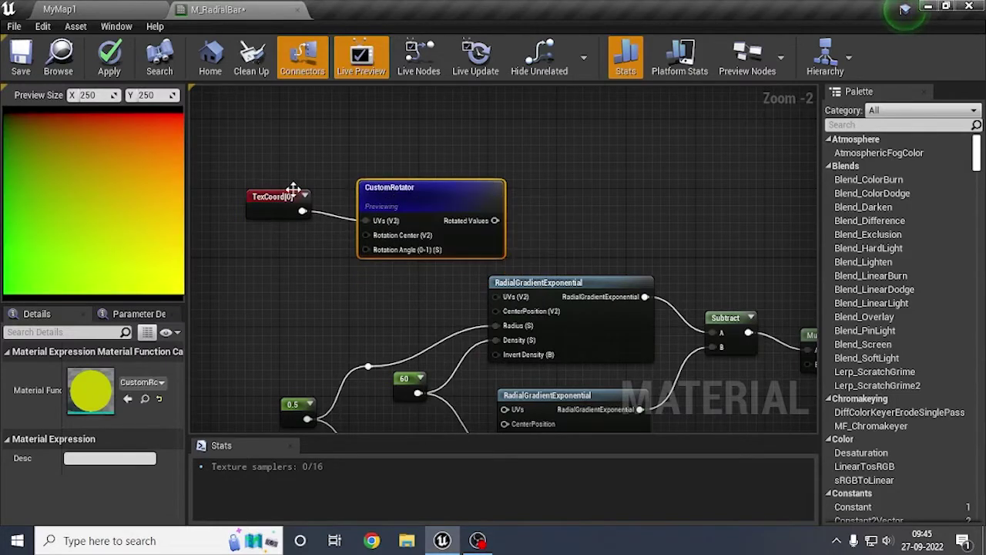
Step: Add a Constant of 0.25 below TexCoord, connected to CustomRotator's Rotation Angle input
left_click_drag(303, 210, 328, 268)
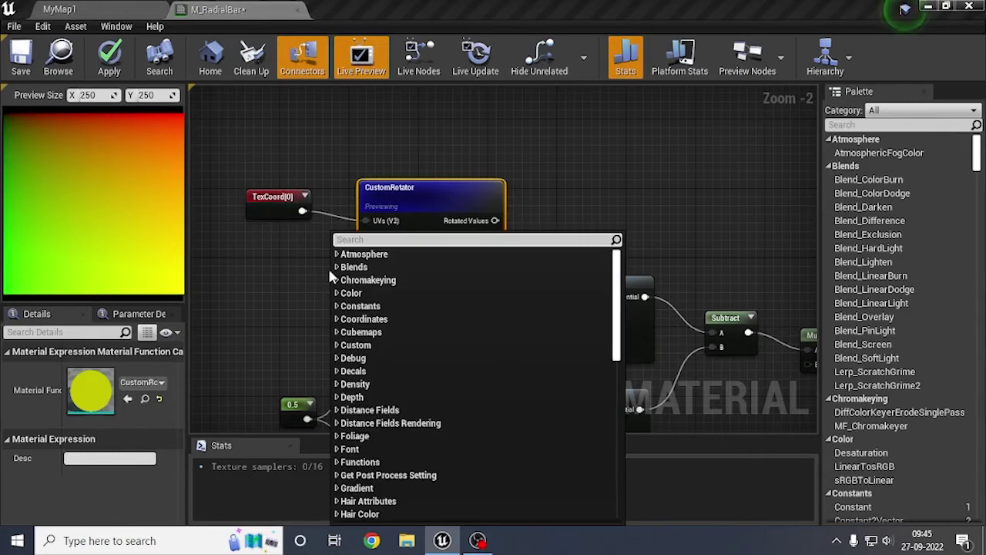
type("con")
key("Return")
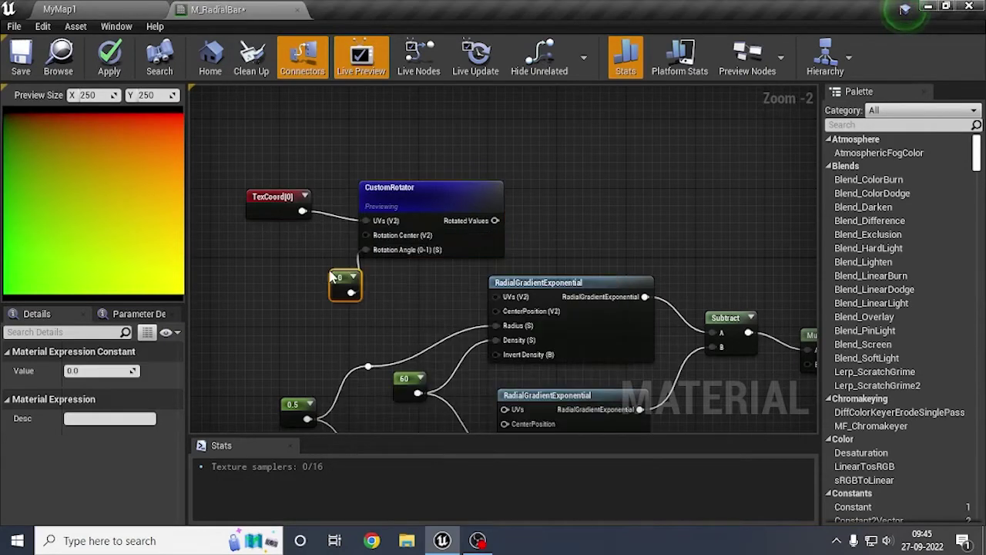
left_click_drag(351, 283, 292, 284)
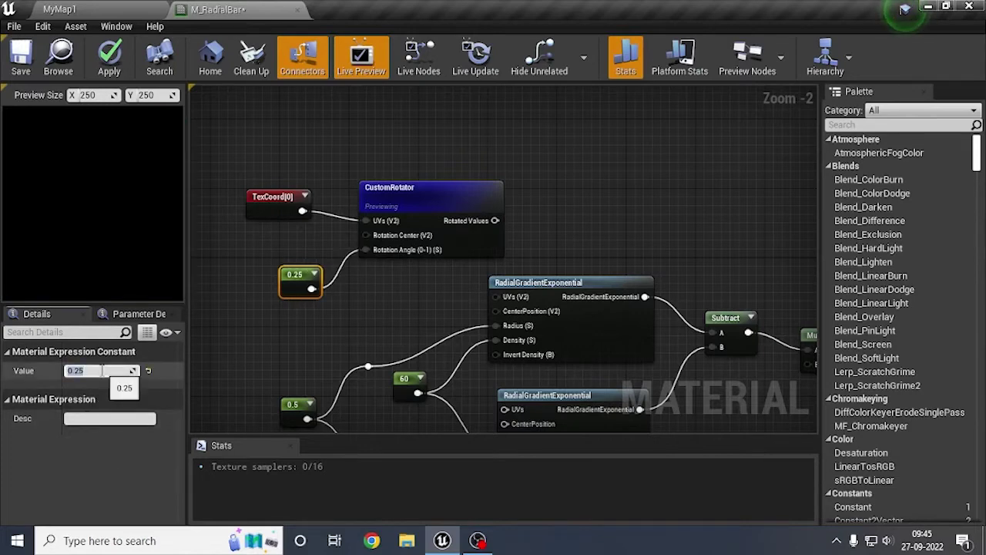
Step: Compare the material previews of TexCoord and CustomRotator by previewing each node in turn
left_click(263, 199)
right_click(263, 199)
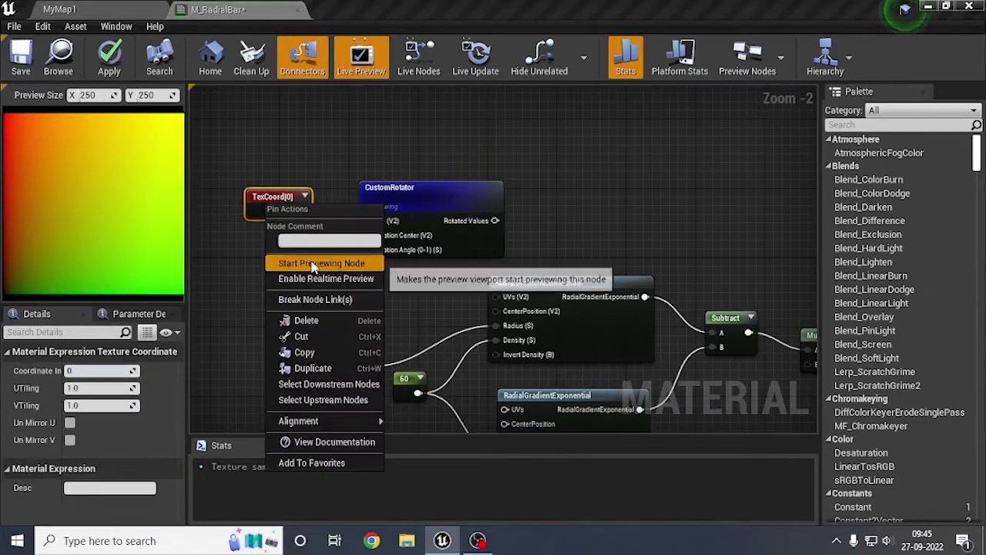
left_click(316, 263)
right_click(365, 188)
left_click(428, 248)
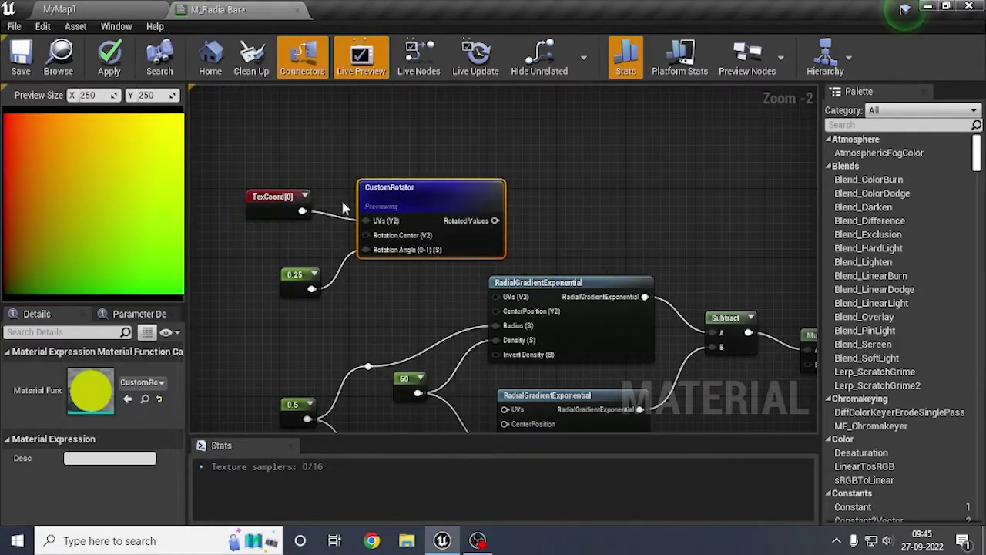
right_click(263, 199)
left_click(316, 253)
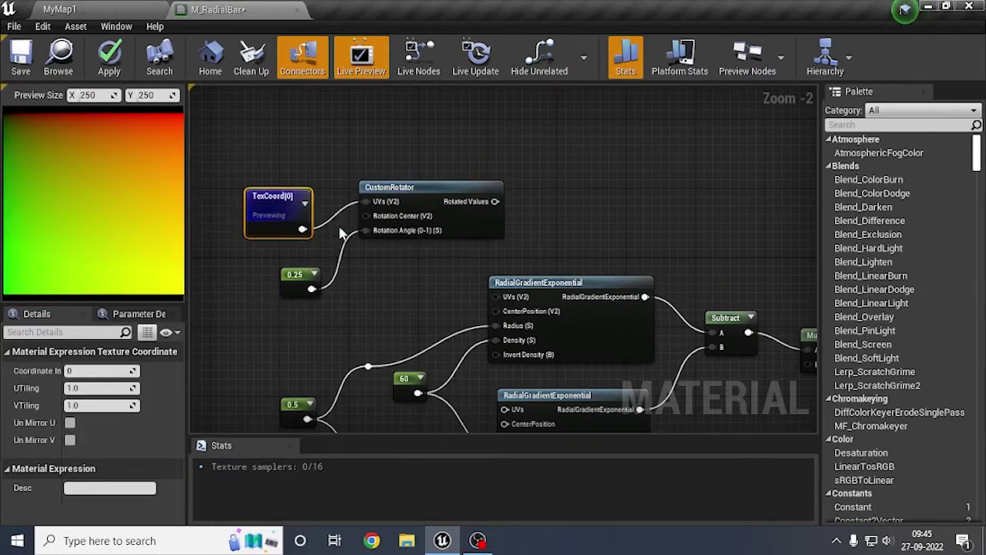
right_click(414, 194)
left_click(439, 246)
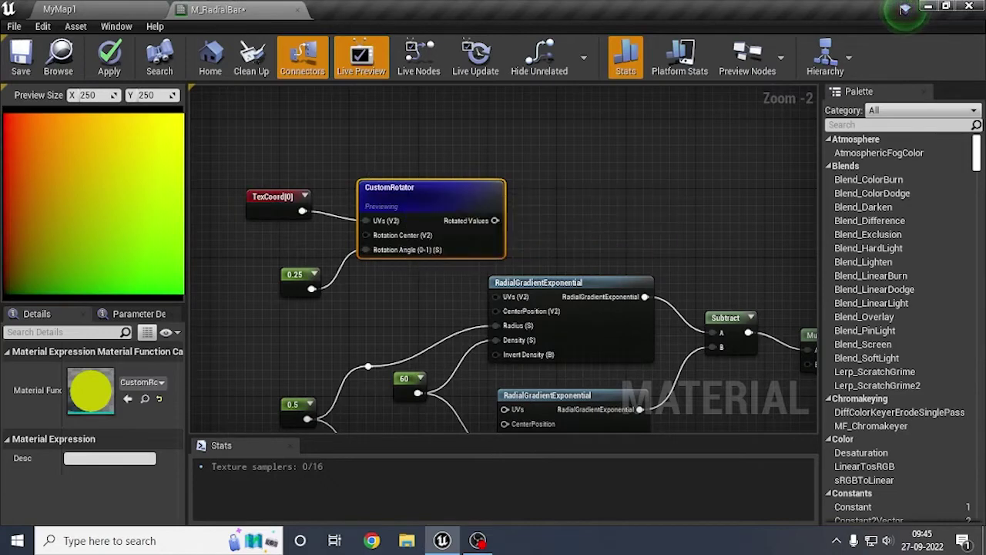
Step: Add a Subtract node with CustomRotator's Rotated Values connected to its input A
right_click_drag(671, 208, 582, 244)
left_click_drag(405, 256, 463, 251)
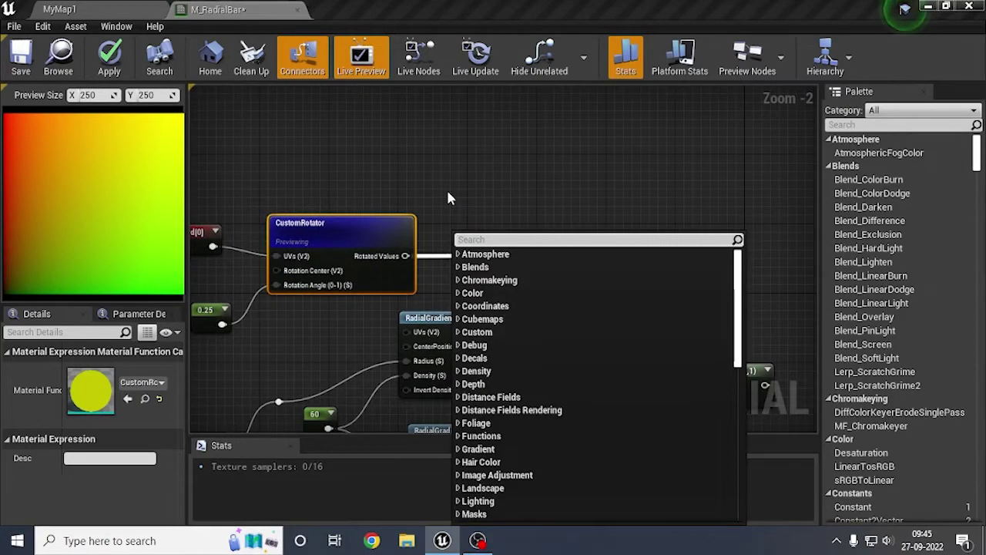
type("sub")
key("Return")
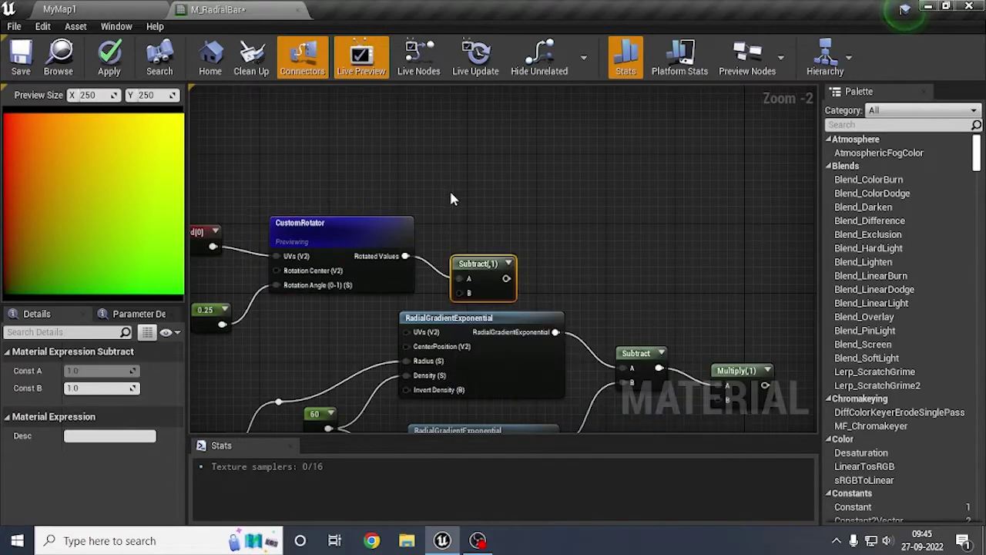
left_click_drag(470, 261, 470, 246)
Step: Move the rotated-coordinate node group farther above the radial gradients and level its Subtract node with CustomRotator's output
left_click_drag(591, 298, 581, 243)
right_click_drag(542, 223, 363, 208)
left_click_drag(336, 141, 735, 291)
left_click_drag(705, 239, 688, 170)
right_click_drag(711, 193, 576, 281)
left_click(644, 245)
left_click_drag(549, 254, 549, 245)
right_click(551, 258)
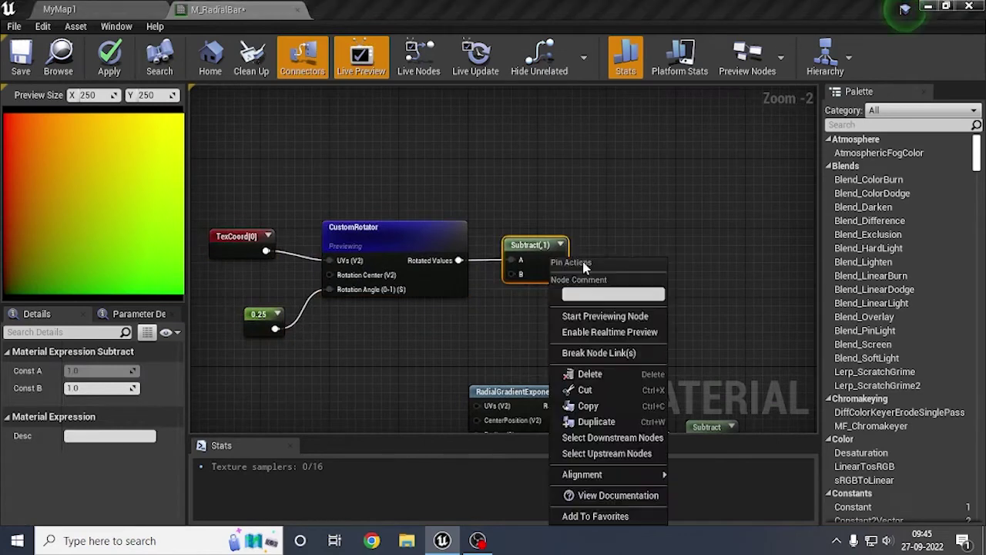
right_click_drag(674, 242, 642, 236)
right_click_drag(705, 222, 621, 213)
Step: Connect a Constant of 0.5 to input B of the Subtract after CustomRotator, and preview that Subtract
left_click_drag(388, 257, 314, 307)
type("con")
key("Return")
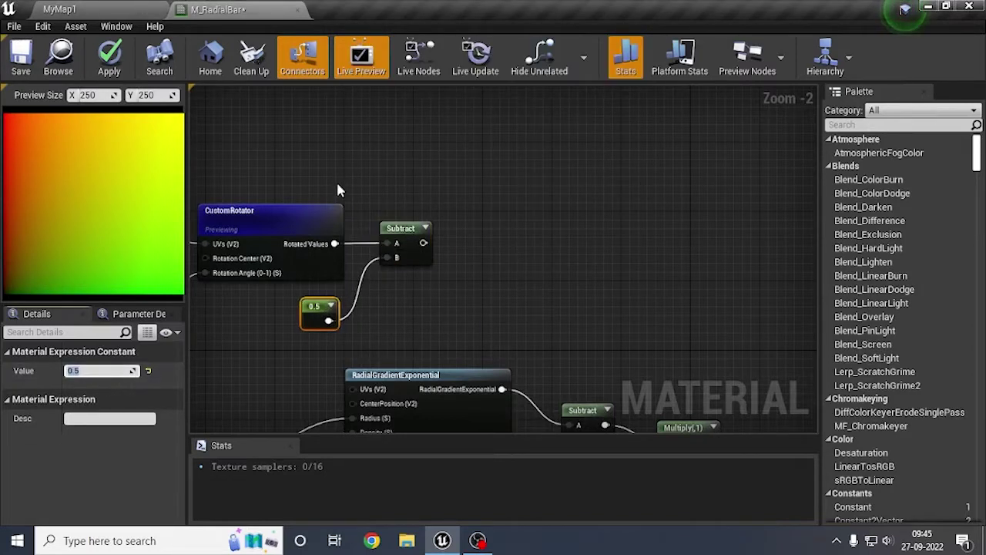
left_click(406, 233)
right_click(406, 233)
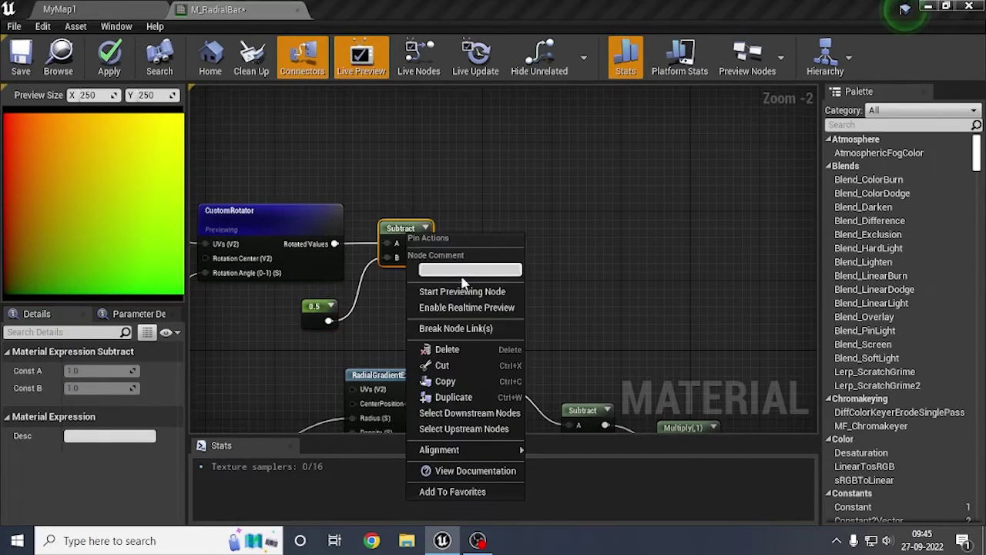
left_click(462, 290)
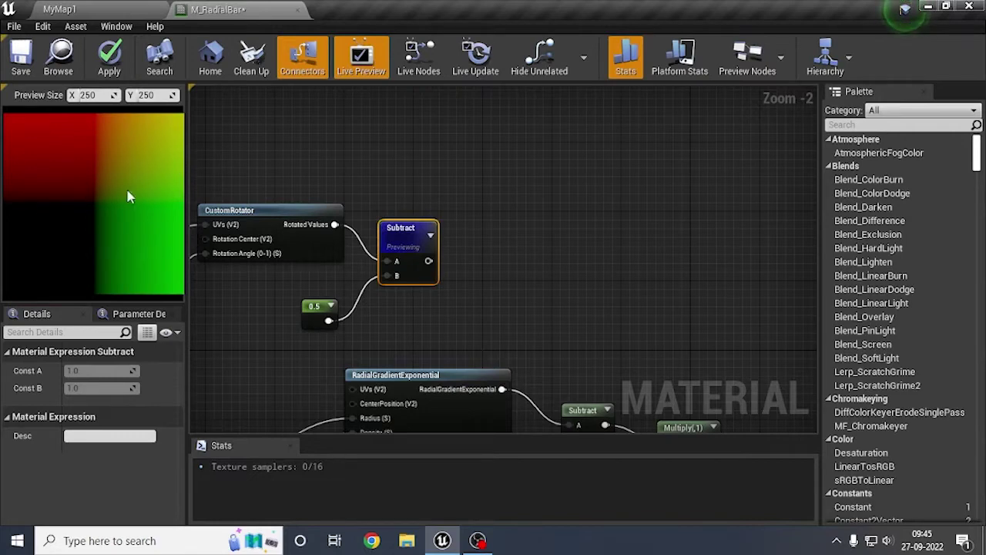
Step: Compare the material previews of CustomRotator and its Subtract node, and stop the node preview
right_click(210, 217)
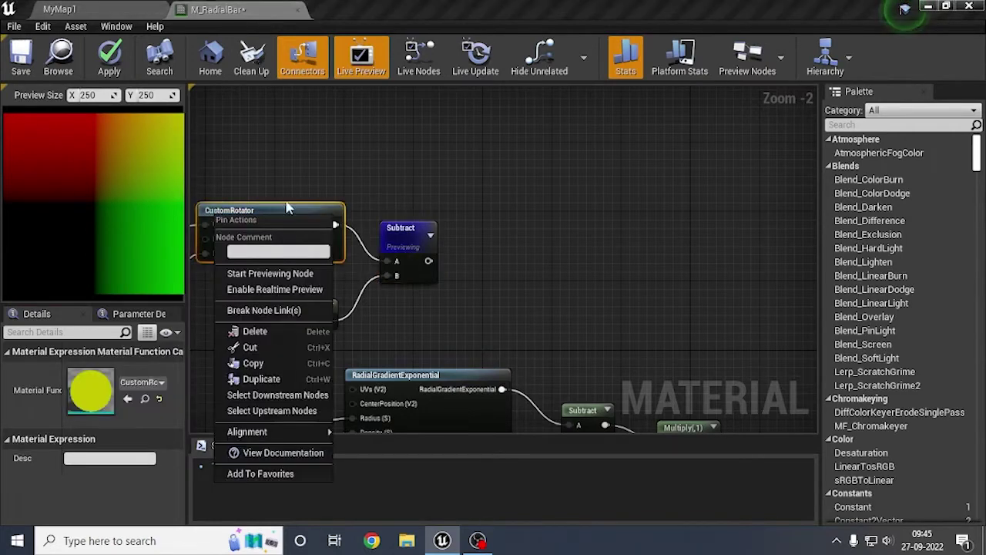
left_click(240, 275)
right_click(389, 231)
left_click(445, 284)
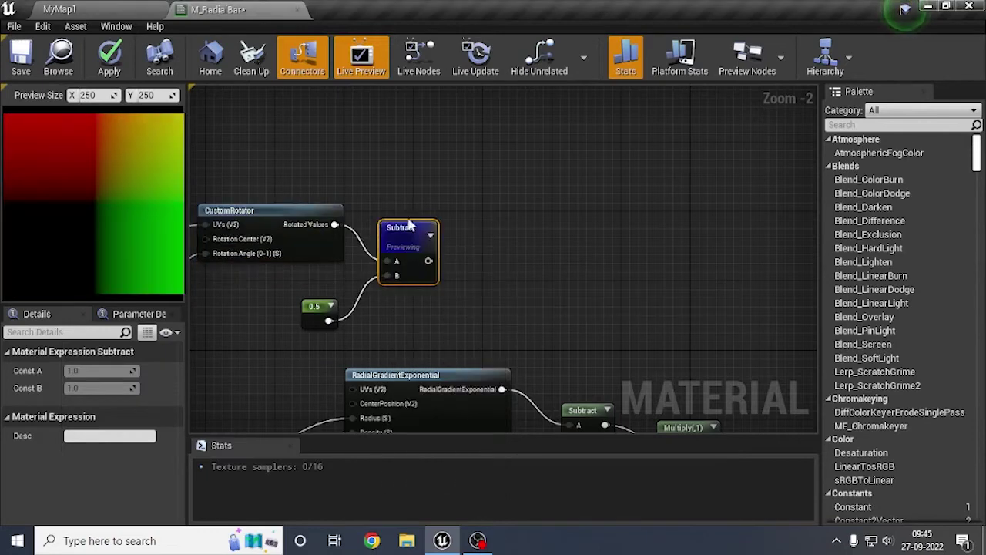
right_click(391, 231)
left_click(454, 284)
Step: Add a Multiply node with its input A fed by the Subtract that follows CustomRotator
right_click_drag(550, 279, 479, 275)
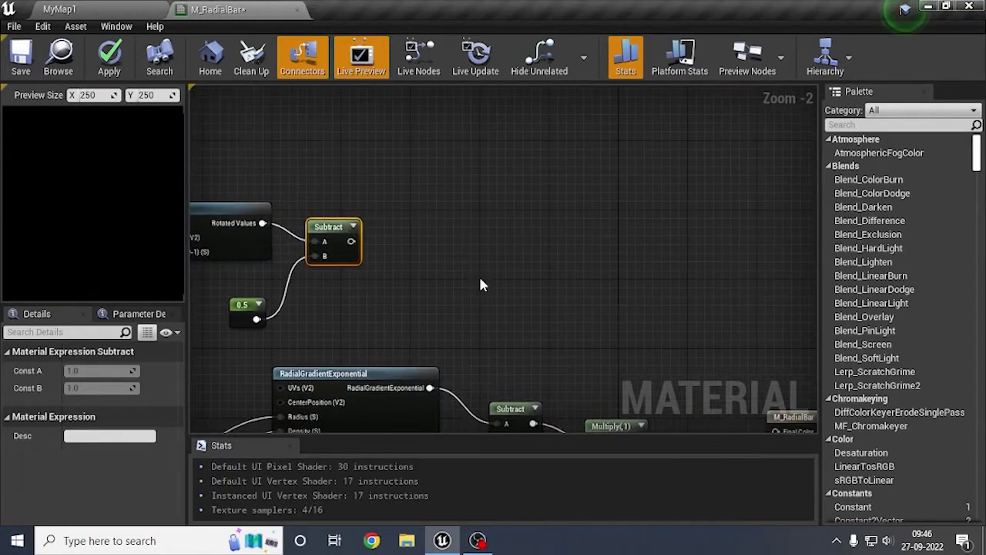
right_click(479, 275)
left_click_drag(350, 241, 378, 295)
type("mul")
key("Return")
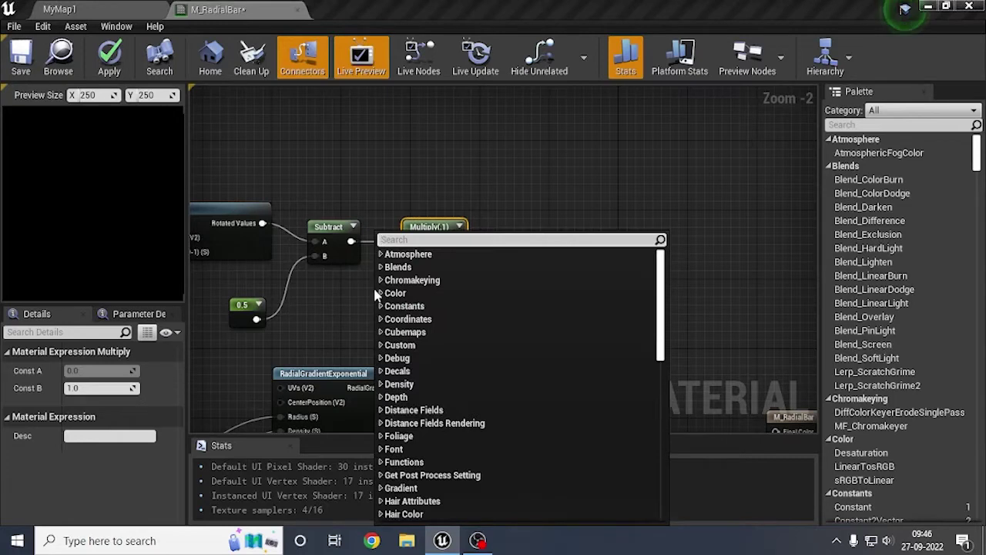
Step: Add a Constant2Vector node below the new Multiply, connect it to Multiply's input B, and preview the Multiply
type("vec")
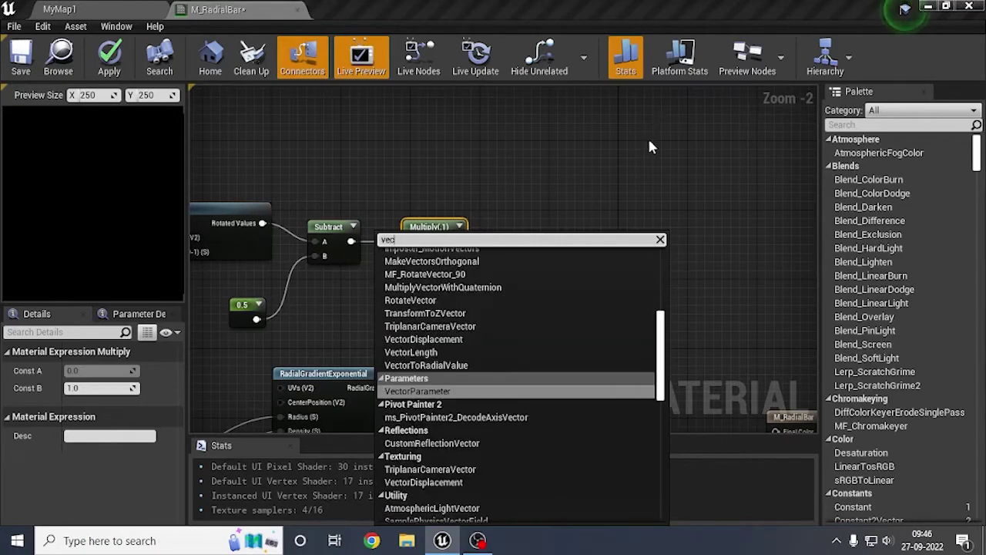
left_click(649, 147)
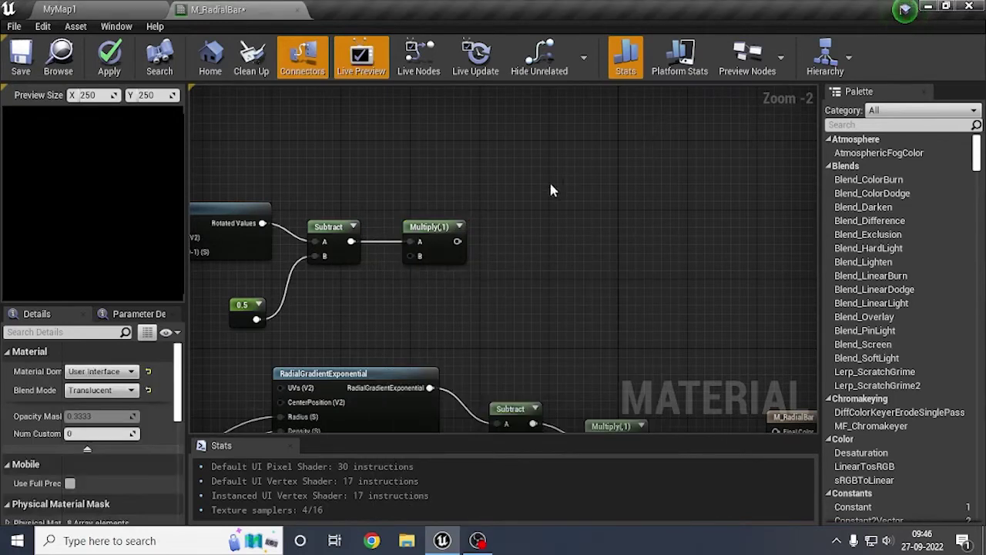
left_click(363, 291)
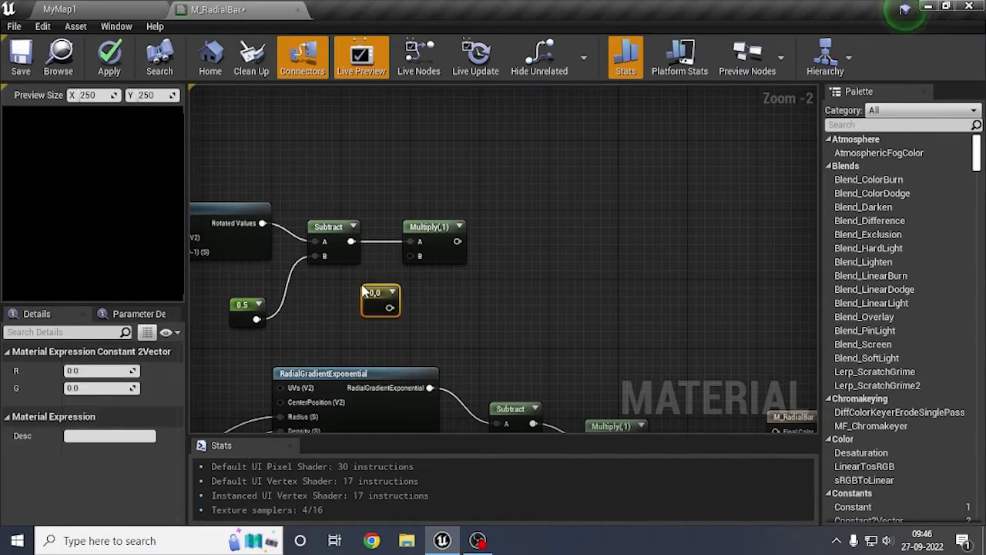
left_click_drag(362, 291, 407, 253)
left_click(359, 288)
left_click_drag(360, 310, 419, 255)
right_click(417, 231)
left_click(470, 289)
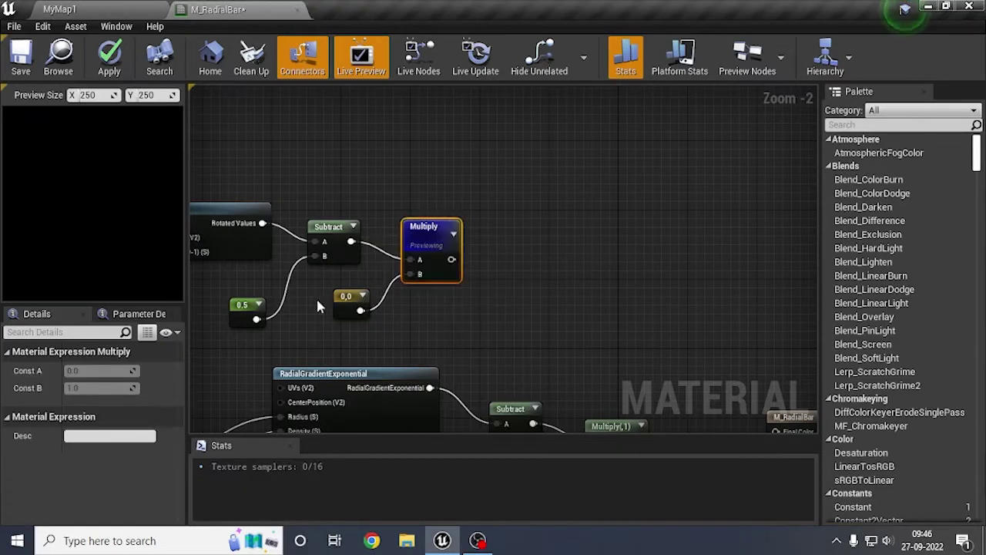
Step: Set the Constant2Vector's R to 1.0 and G to -1.0
left_click(336, 303)
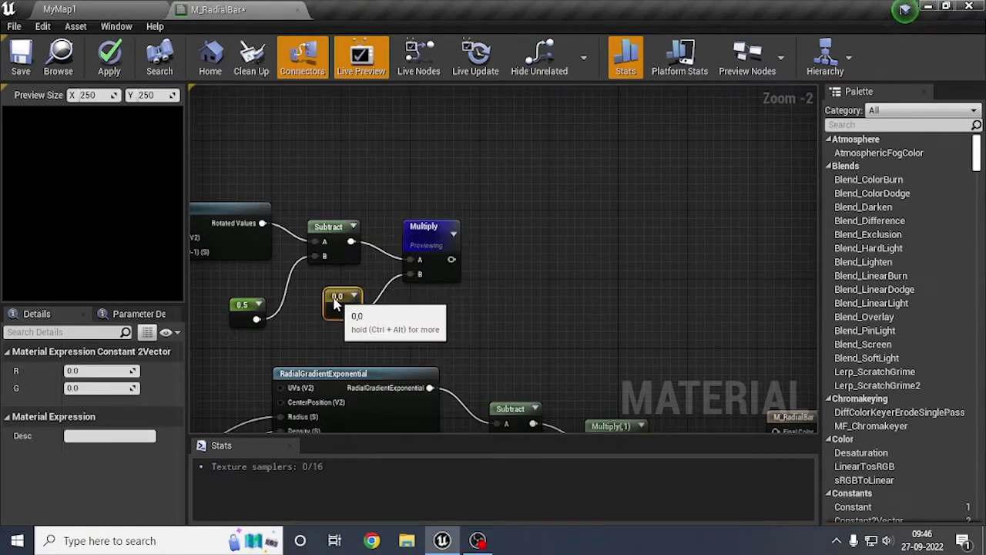
type("1")
left_click(95, 389)
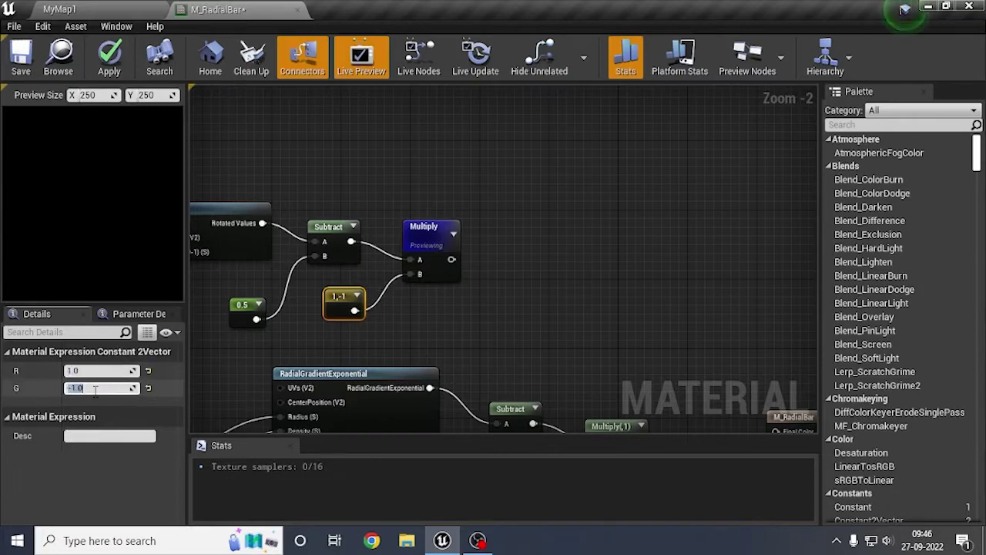
left_click(481, 302)
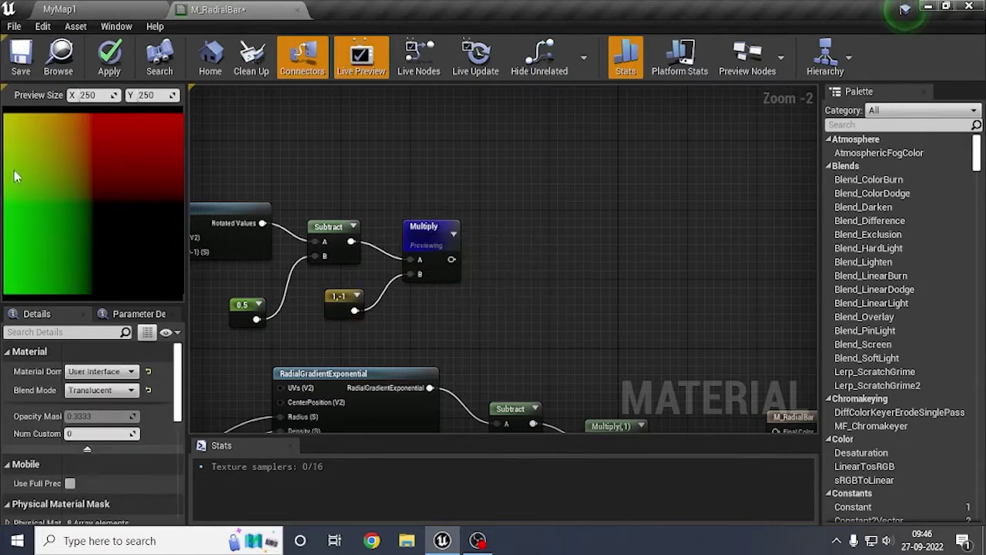
Step: Compare the material previews of the rotated-coordinate Subtract and Multiply nodes, finishing on the Multiply
right_click(327, 228)
left_click(381, 282)
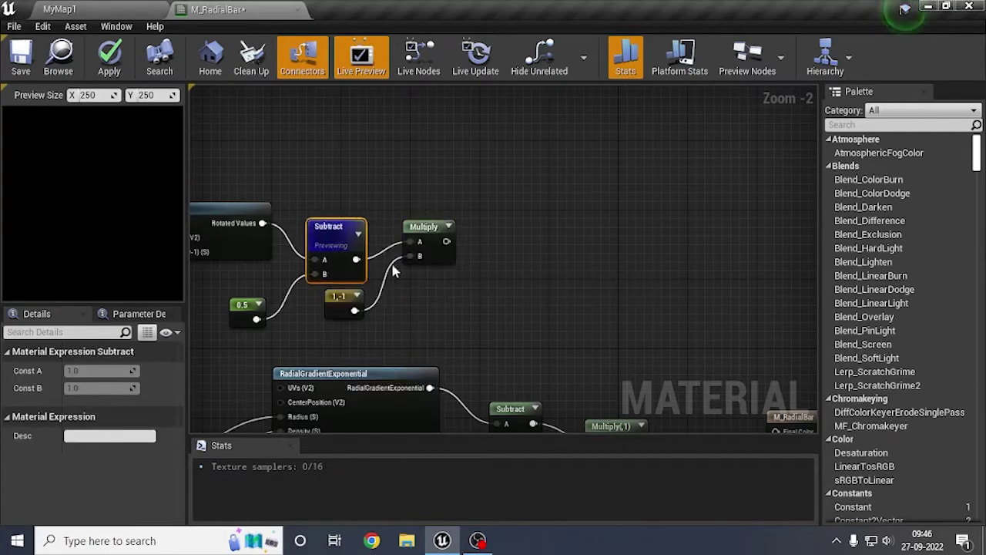
right_click(426, 231)
left_click(477, 287)
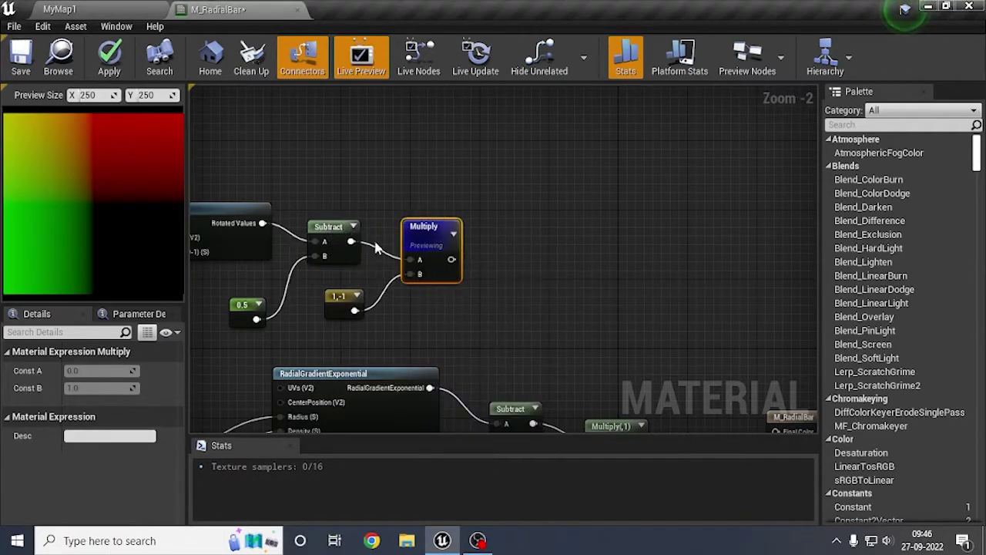
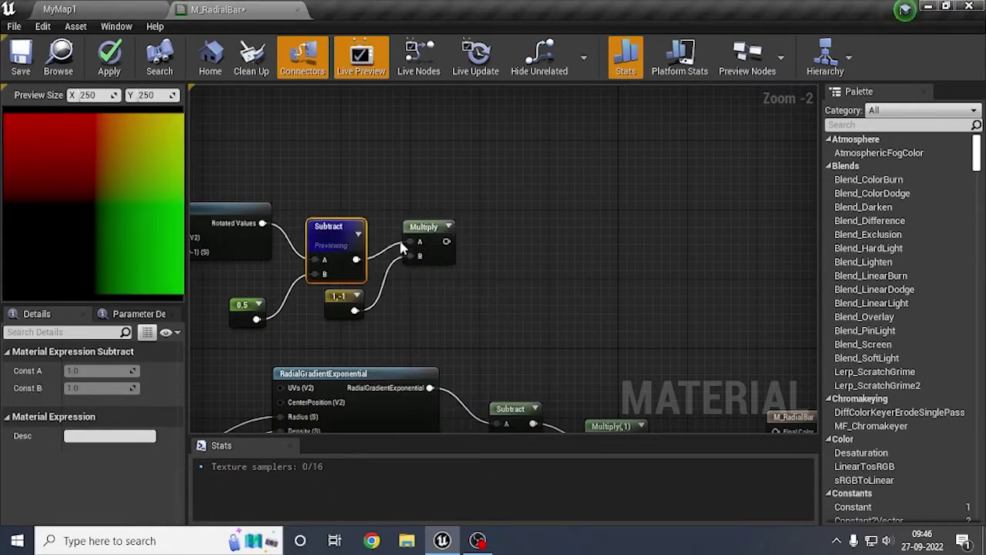
left_click(448, 283)
Step: Add a VectorToRadialValue node fed by the flipped-coordinate Multiply and place it beside that Multiply
right_click_drag(501, 259, 391, 282)
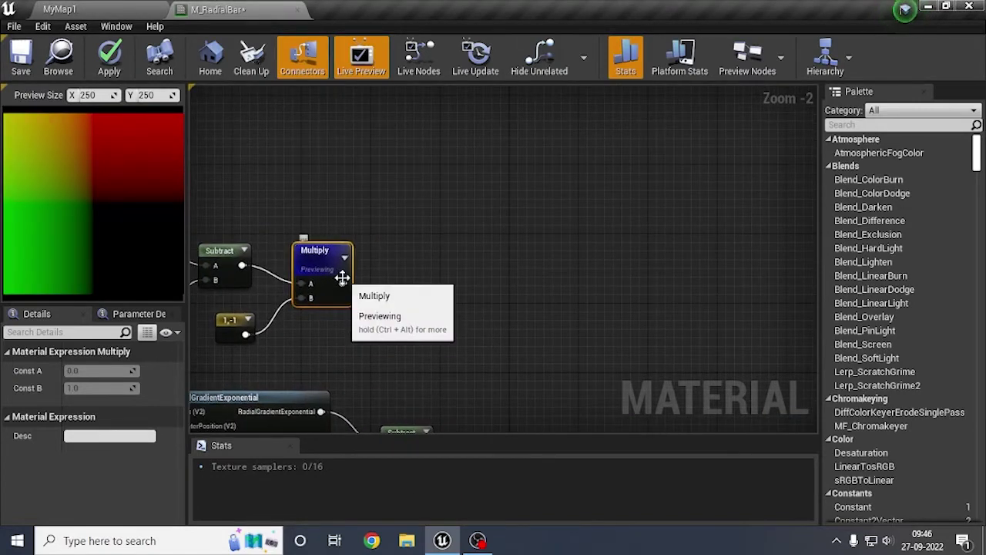
left_click_drag(342, 277, 401, 287)
type("vec")
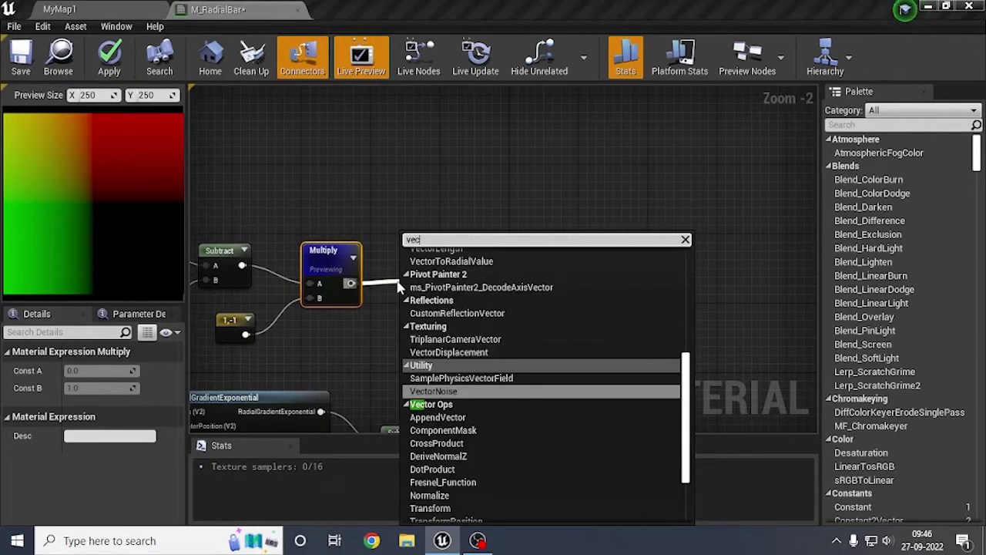
type("tort")
key("Return")
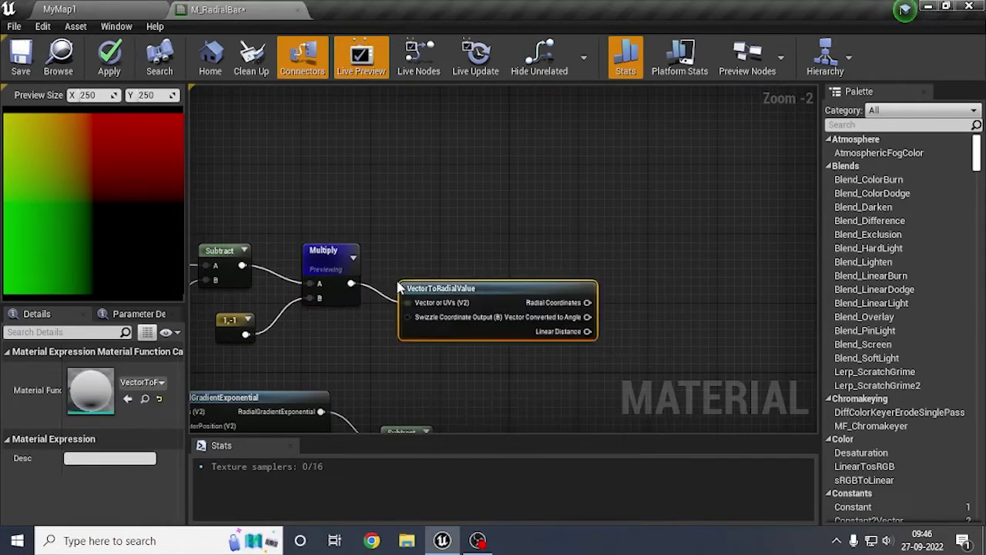
scroll(399, 286, "up", 1)
left_click_drag(444, 290, 441, 246)
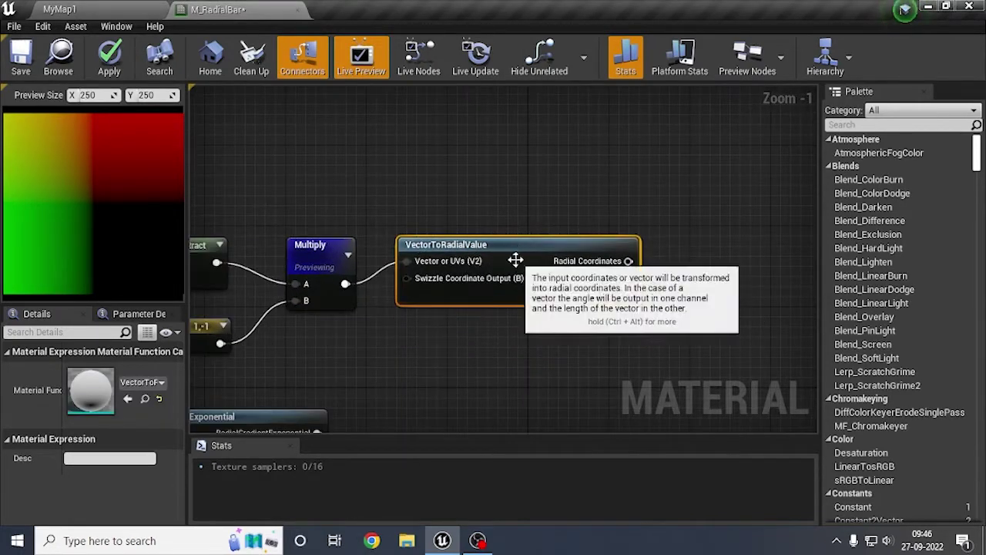
left_click_drag(517, 251, 517, 271)
Step: Preview the VectorToRadialValue node in the material preview
right_click_drag(596, 226, 464, 161)
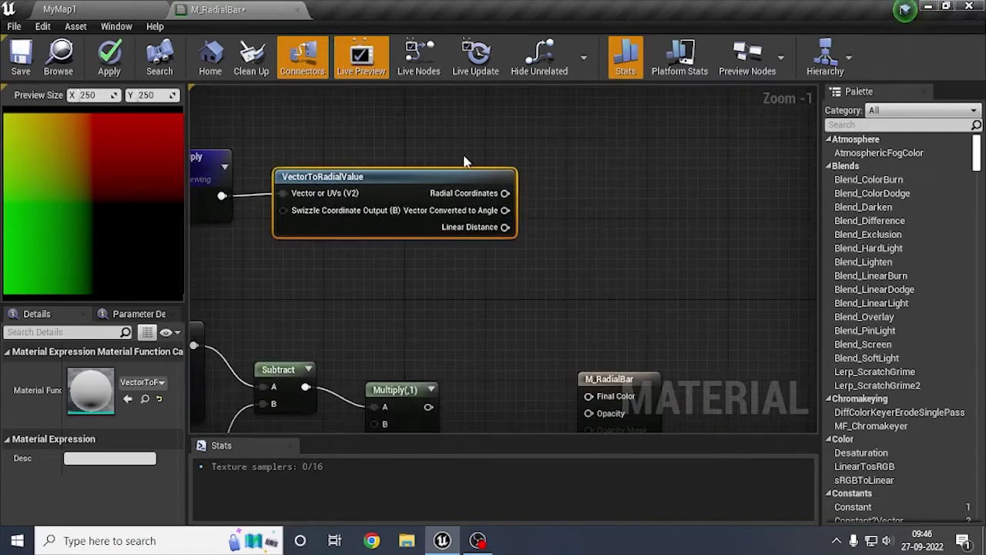
left_click_drag(505, 209, 569, 213)
left_click(590, 185)
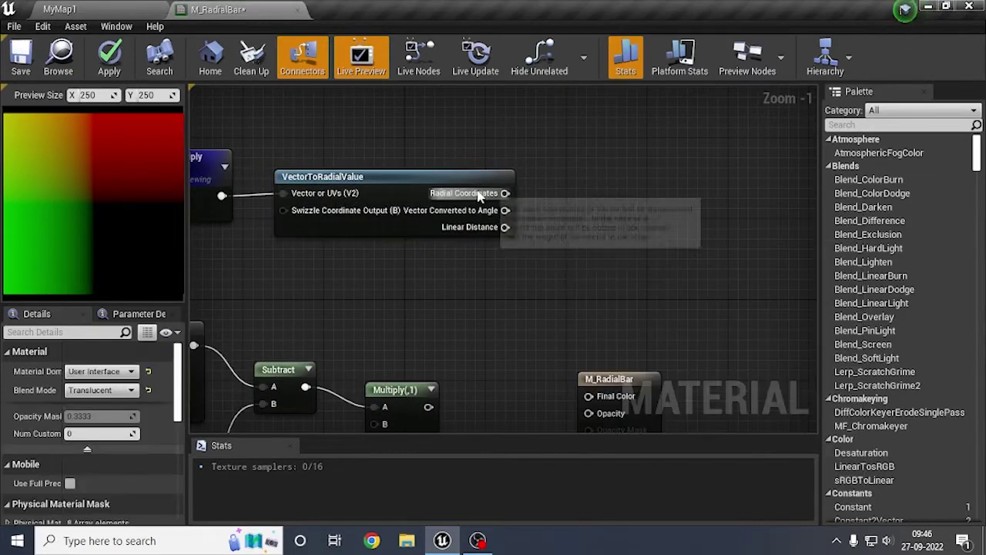
right_click(422, 193)
left_click(478, 247)
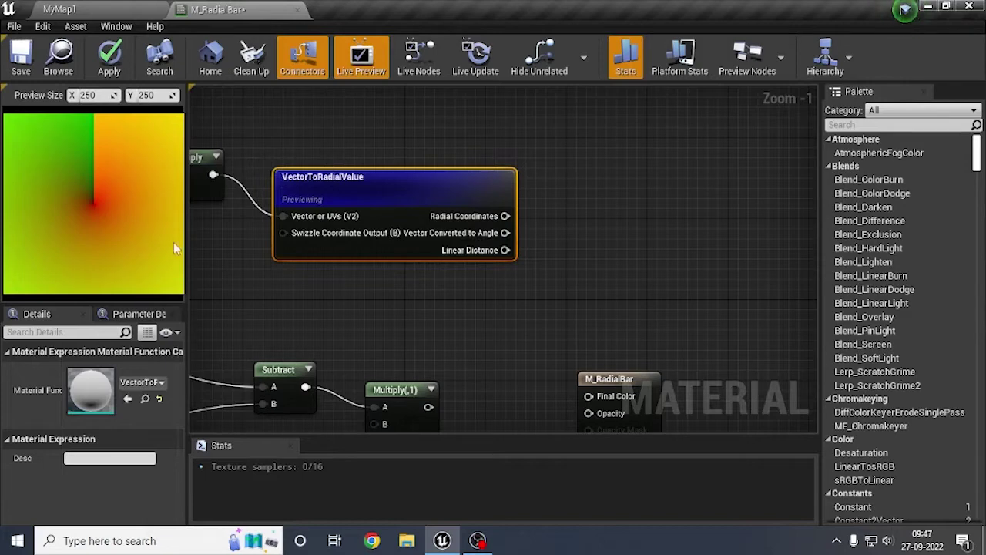
Step: Add an Add node with its input A fed by VectorToRadialValue's Vector Converted to Angle output, and preview it
left_click_drag(499, 232, 550, 239)
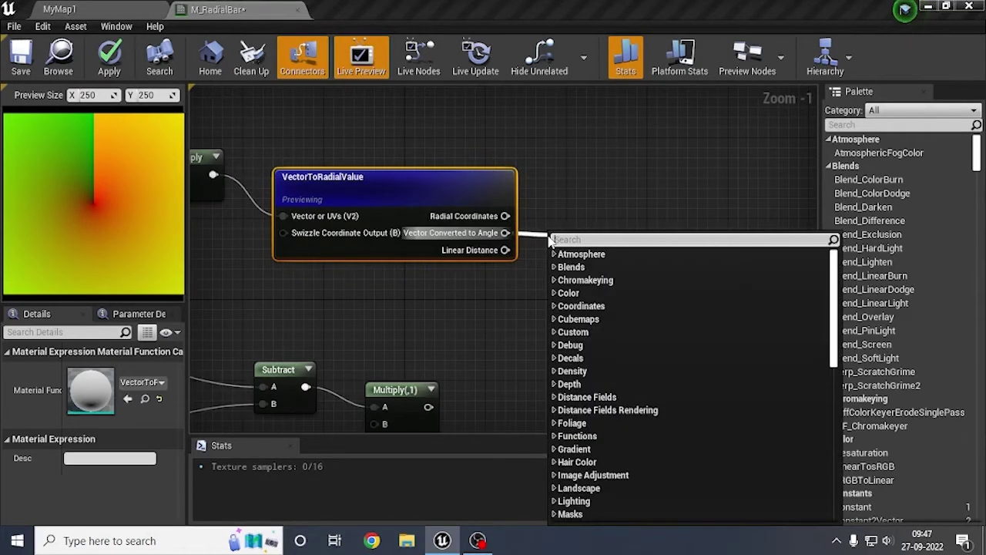
type("add")
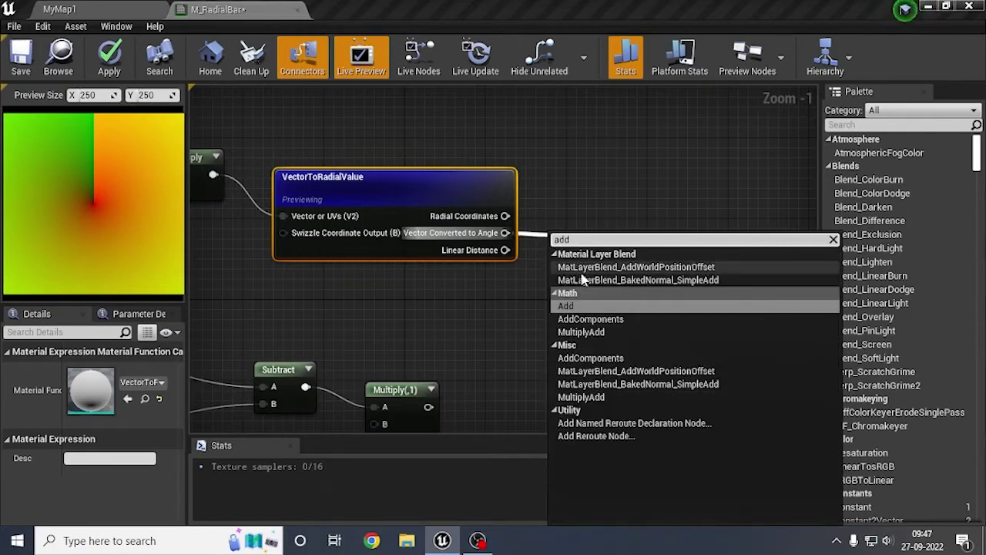
left_click(582, 307)
right_click(579, 222)
left_click(634, 282)
Step: Create a Constant node connected to the Add node's input B and tidy the positions of both nodes
left_click_drag(556, 274, 492, 239)
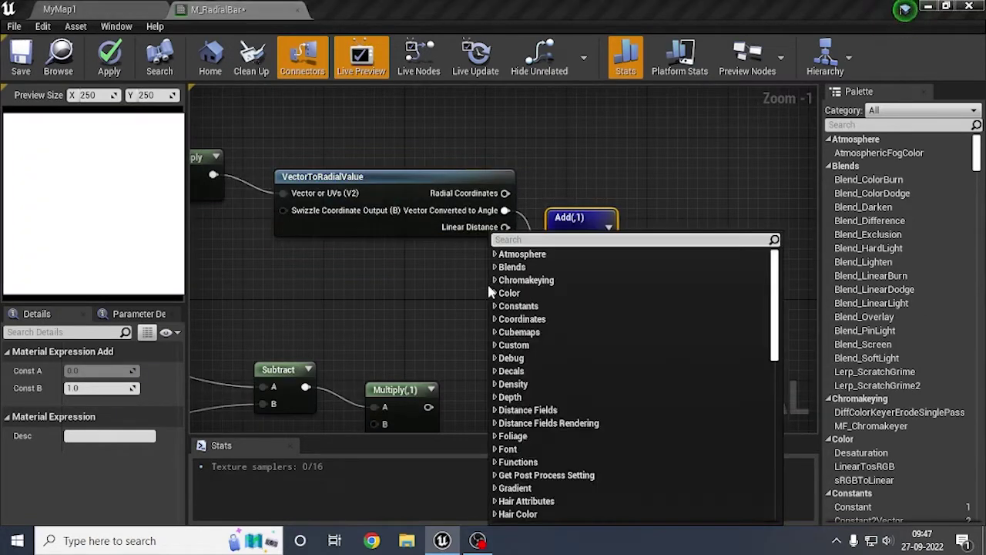
type("pen")
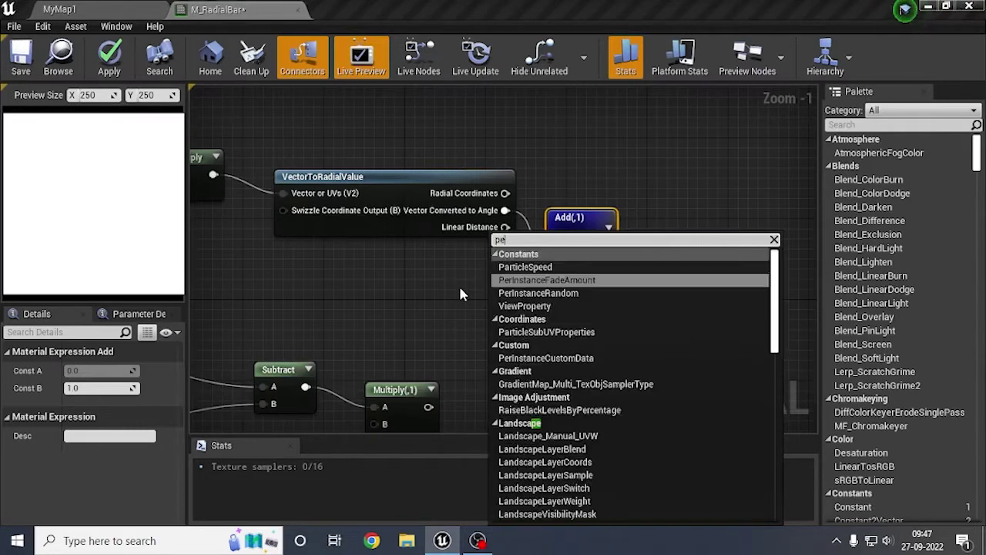
key("BackSpace")
key("BackSpace")
key("BackSpace")
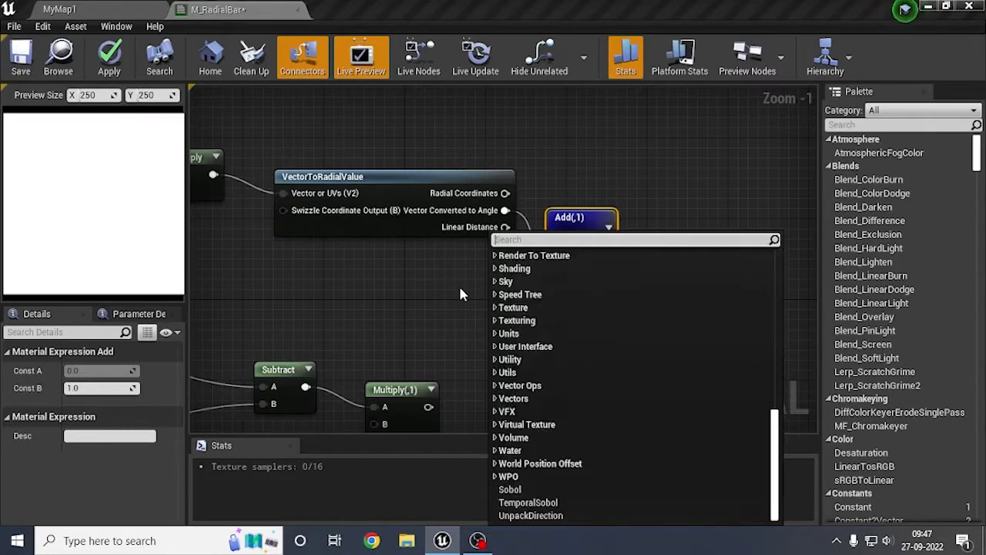
key("Escape")
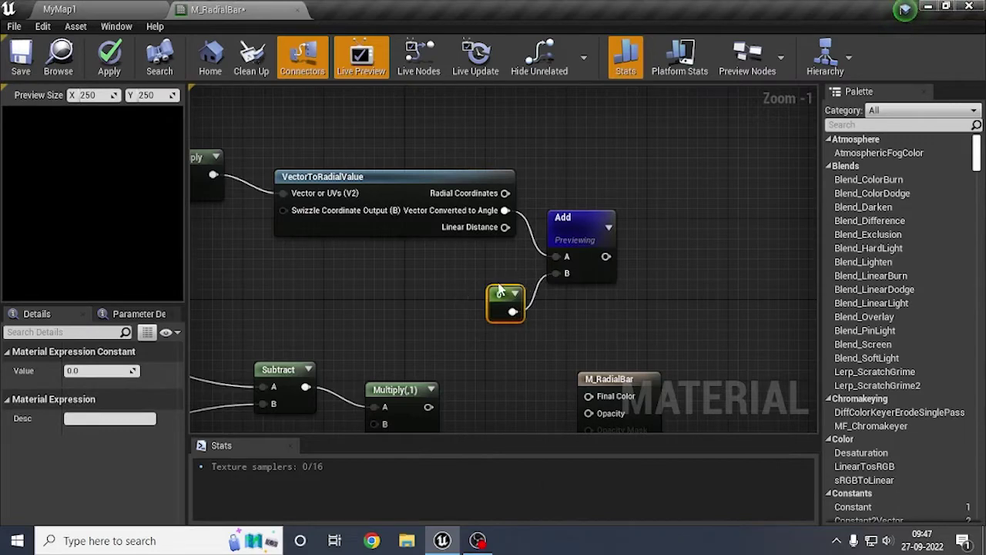
left_click_drag(499, 286, 494, 245)
left_click_drag(568, 229, 568, 199)
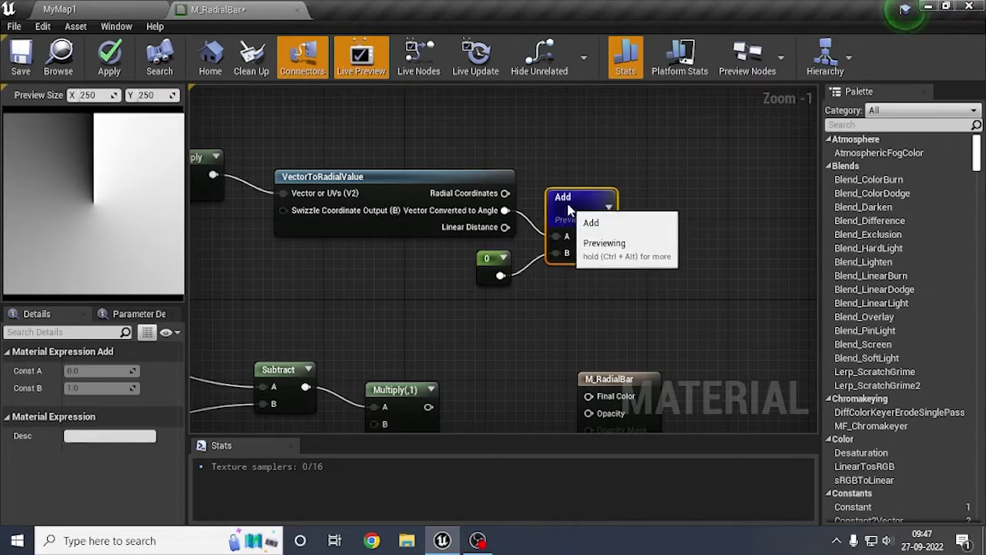
Step: Convert the constant feeding the Add node into a scalar parameter named Percentage and shift it clear of the Add node
left_click(494, 263)
right_click(486, 262)
left_click(508, 291)
type("Percentage")
key("Return")
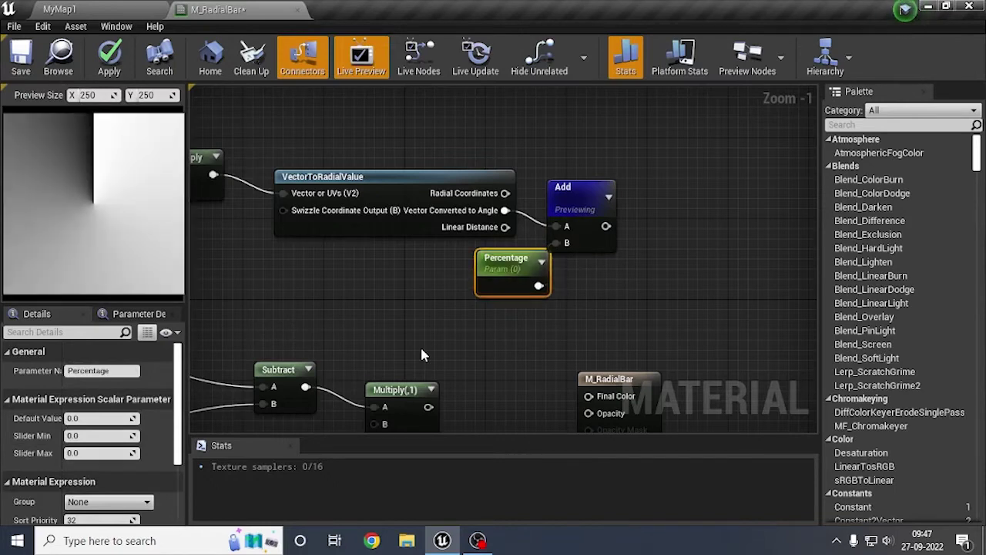
left_click_drag(507, 278, 471, 277)
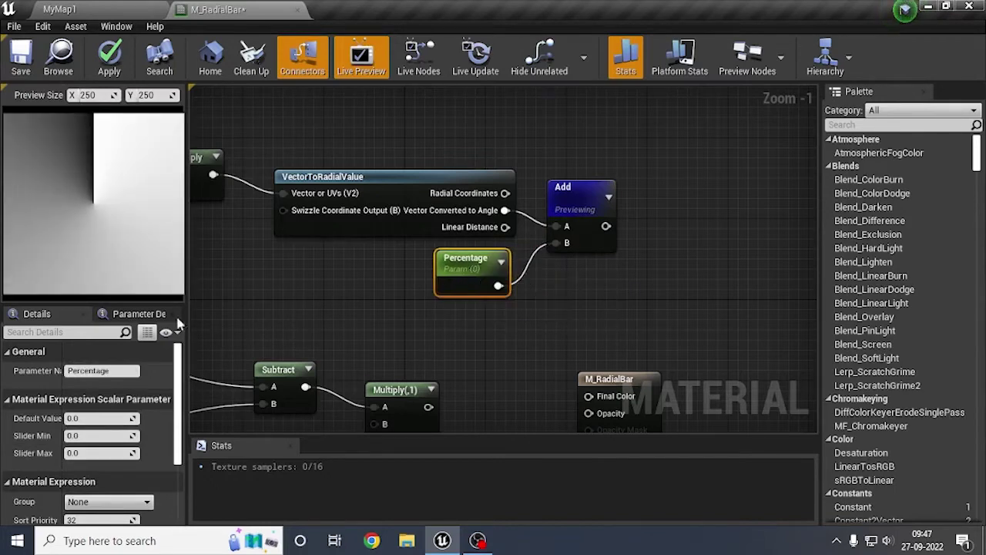
Step: Set the Percentage parameter's default value to 0.25
left_click(87, 417)
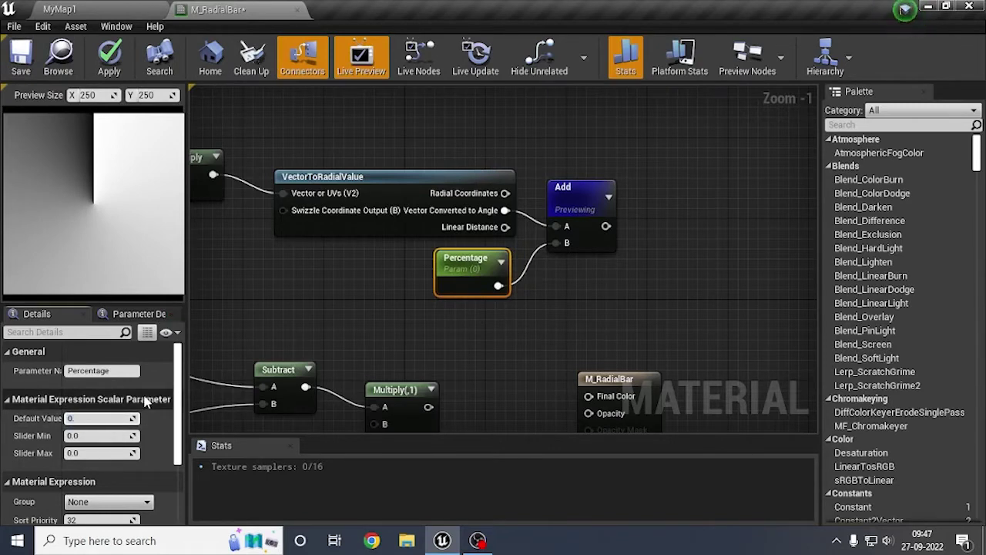
type("0.25")
key("Return")
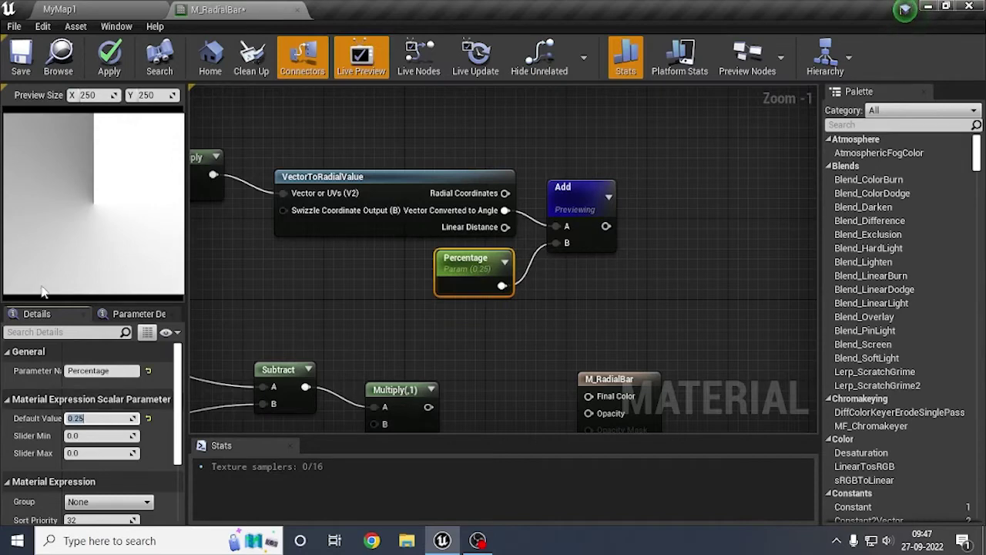
Step: Compare the material previews of the VectorToRadialValue and Add nodes, finishing on the Add
right_click_drag(648, 184, 519, 185)
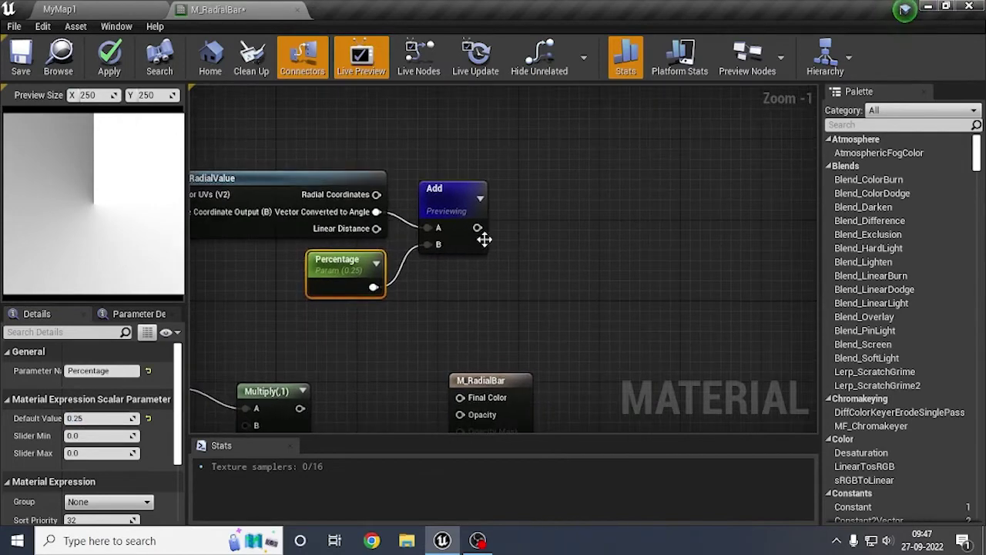
right_click(228, 178)
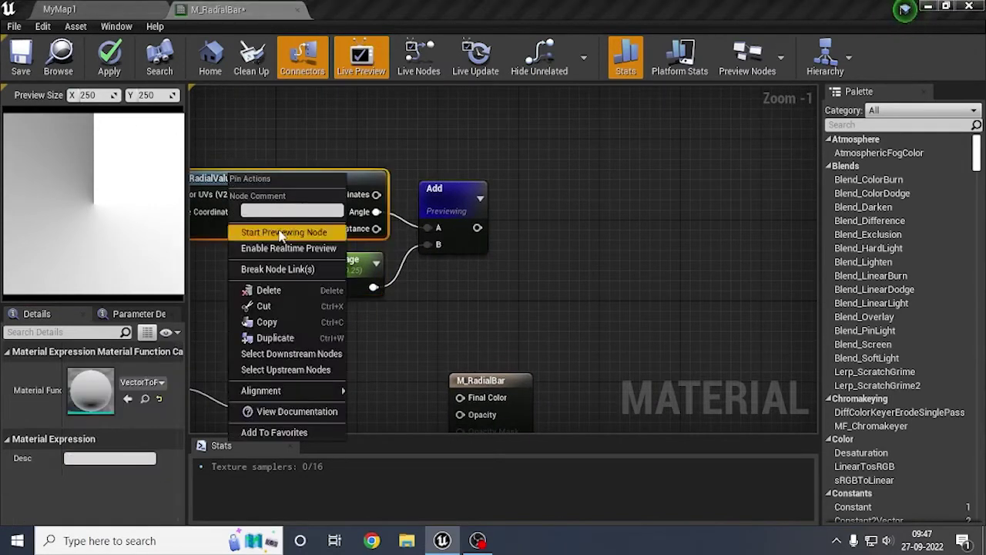
left_click(285, 234)
right_click(420, 185)
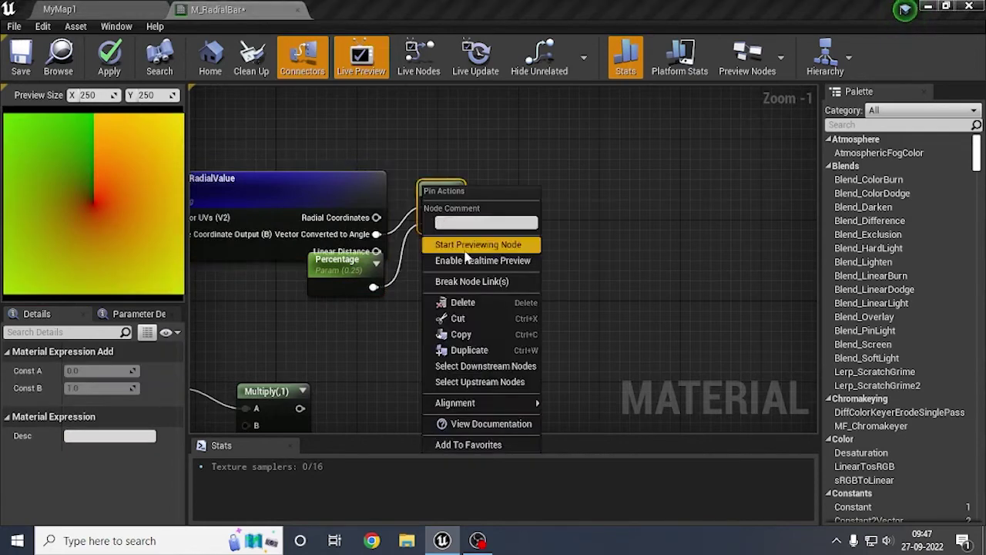
left_click(467, 244)
right_click(449, 184)
left_click(610, 219)
Step: Add a Floor node fed by the Add node, preview it, and place it beside the Add node
right_click_drag(611, 219, 456, 210)
left_click_drag(323, 218, 385, 223)
type("fl")
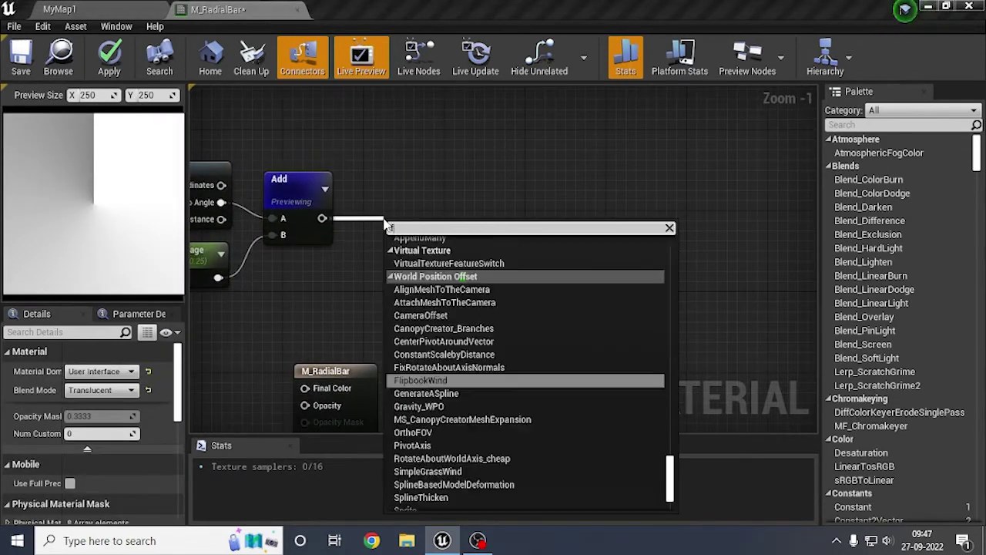
type("oor")
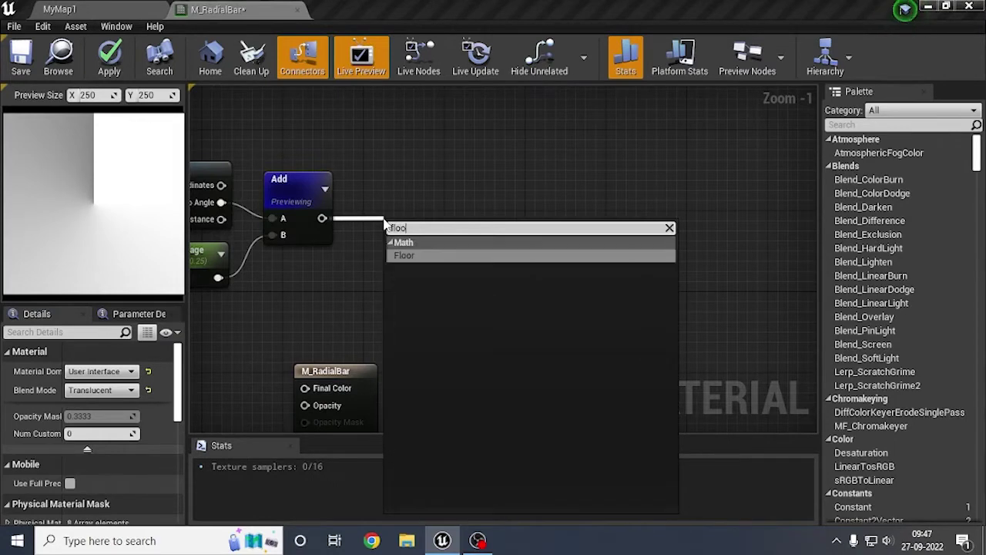
key("Return")
right_click(371, 221)
left_click(443, 175)
right_click(396, 221)
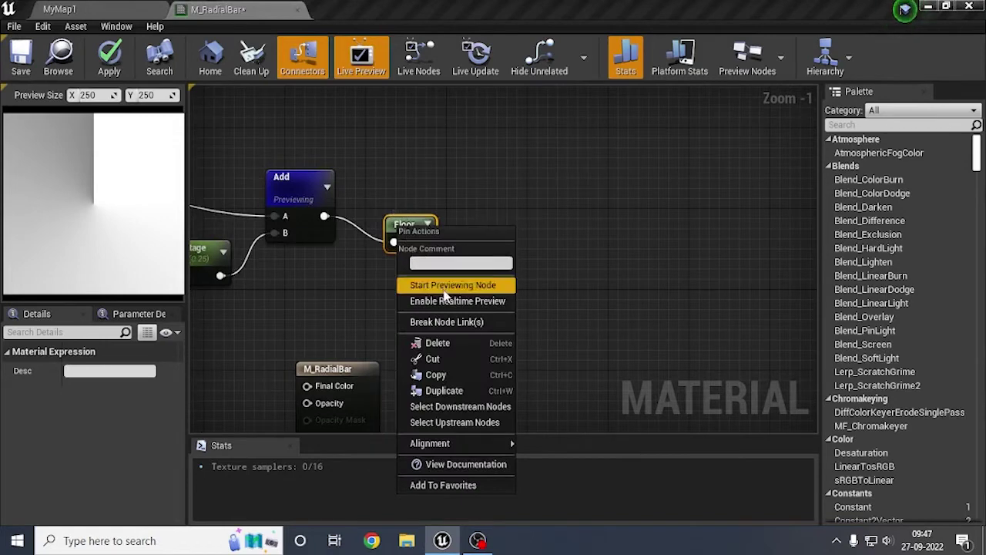
left_click(429, 285)
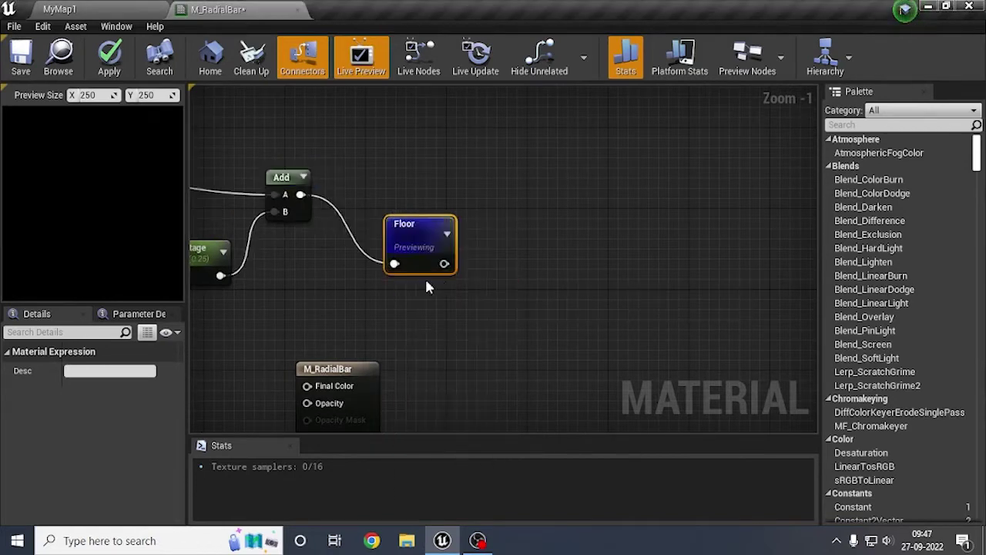
left_click_drag(411, 218, 370, 171)
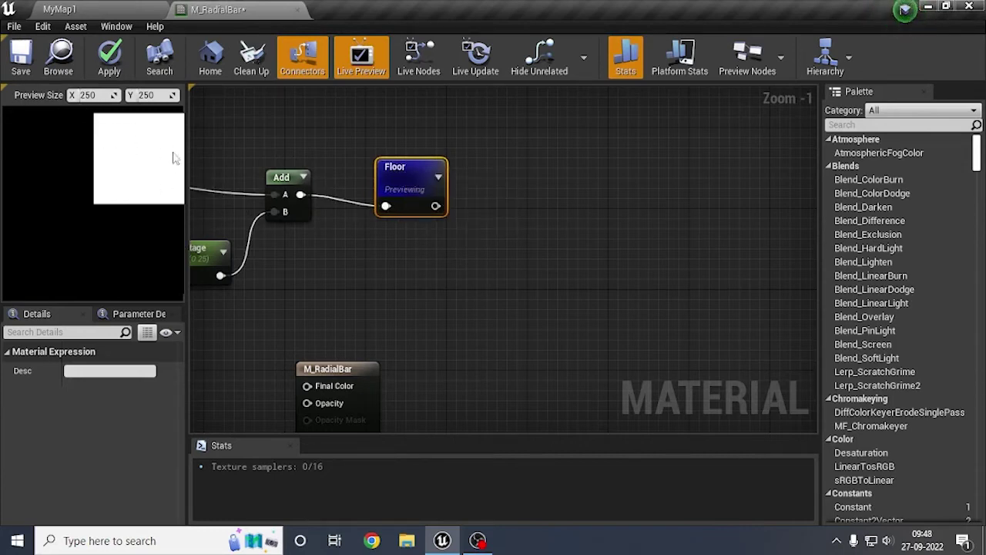
Step: Rearrange the M_RadialBar output, Floor, Percentage, Add and ring Multiply nodes to bring the mask chain closer to the ring chain
right_click_drag(516, 333, 588, 273)
left_click_drag(398, 316, 590, 308)
left_click_drag(472, 117, 429, 217)
left_click_drag(273, 187, 224, 218)
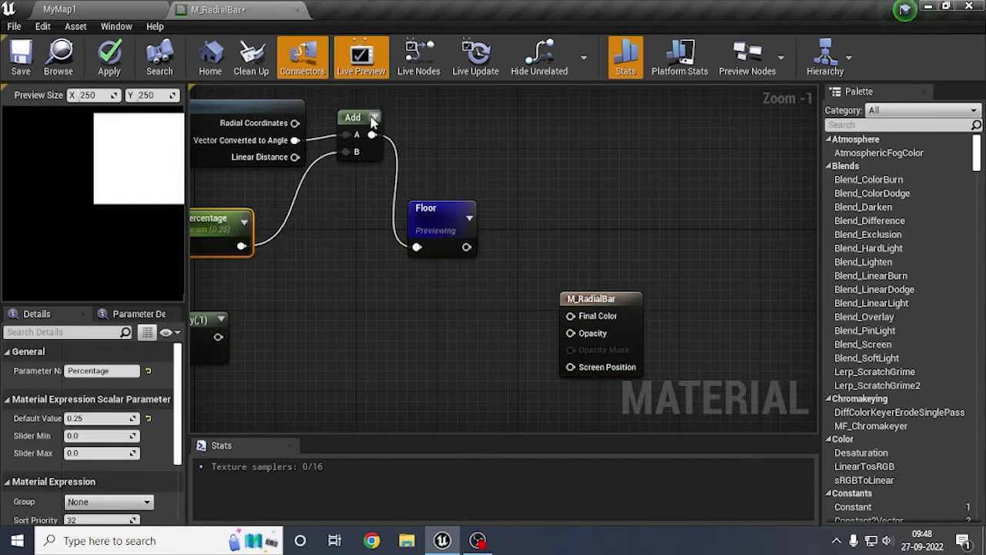
left_click_drag(352, 114, 330, 185)
right_click_drag(410, 298, 476, 239)
left_click_drag(308, 278, 308, 278)
left_click(297, 232)
left_click_drag(249, 262, 189, 258)
right_click_drag(374, 264, 572, 305)
left_click_drag(376, 299, 518, 291)
left_click_drag(793, 192, 379, 200)
left_click_drag(626, 204, 393, 226)
right_click_drag(724, 193, 500, 138)
right_click_drag(835, 348, 833, 280)
right_click_drag(691, 289, 386, 260)
right_click_drag(715, 265, 647, 180)
right_click(646, 180)
left_click(634, 153)
key("ctrl+z")
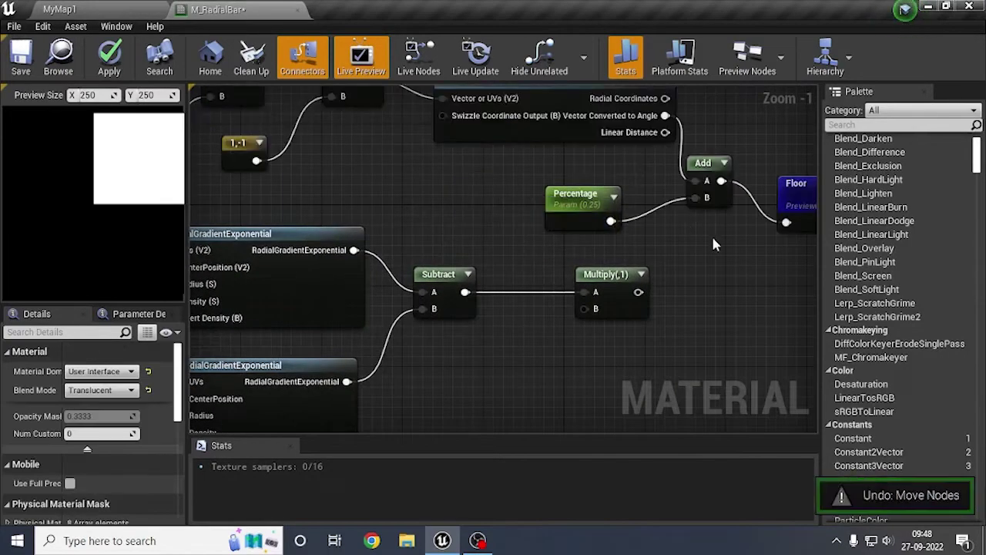
Step: Select the whole mask chain from CustomRotator to Floor and move it back above the ring's gradient nodes
right_click_drag(781, 237, 567, 239)
left_click_drag(734, 220, 469, 222)
left_click_drag(613, 264, 445, 265)
right_click_drag(786, 327, 478, 285)
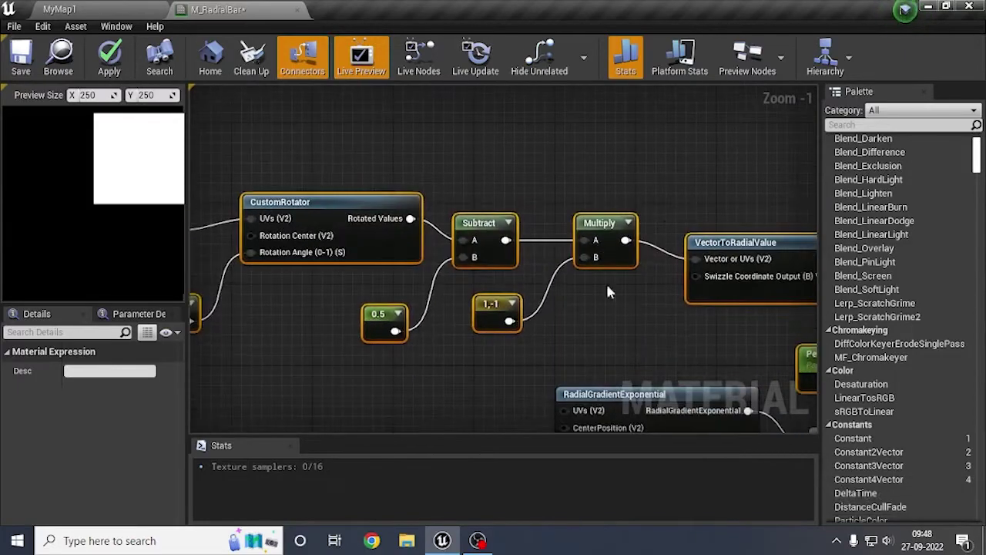
right_click_drag(754, 381, 471, 270)
right_click_drag(778, 299, 583, 269)
left_click_drag(599, 213, 608, 234)
left_click(569, 237)
left_click(615, 202)
left_click_drag(494, 224, 504, 243)
Step: Move the ring's Multiply node beyond Floor, connect Floor's output to its input B, and preview the Multiply
left_click_drag(543, 285, 622, 283)
left_click_drag(549, 251, 586, 328)
left_click_drag(609, 294, 626, 286)
right_click(626, 281)
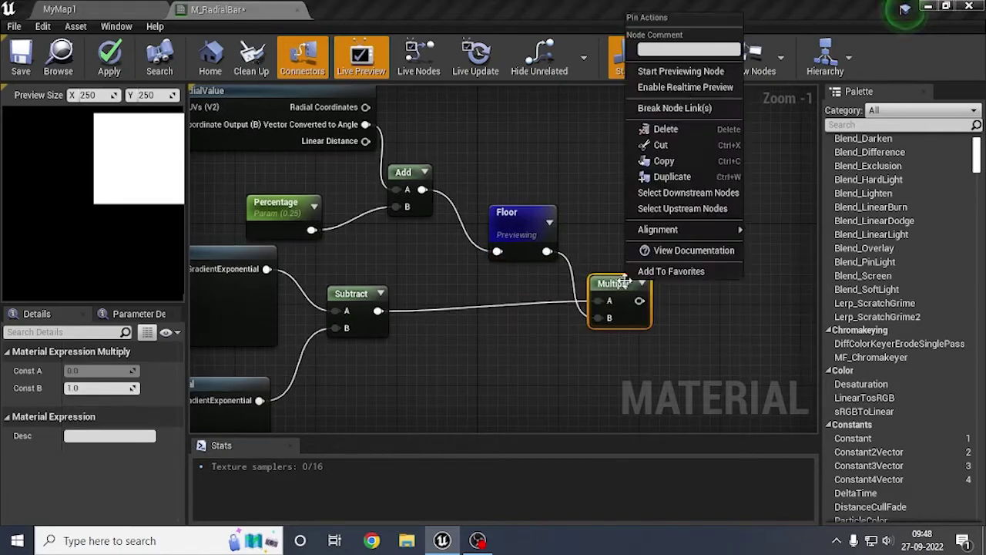
left_click(680, 72)
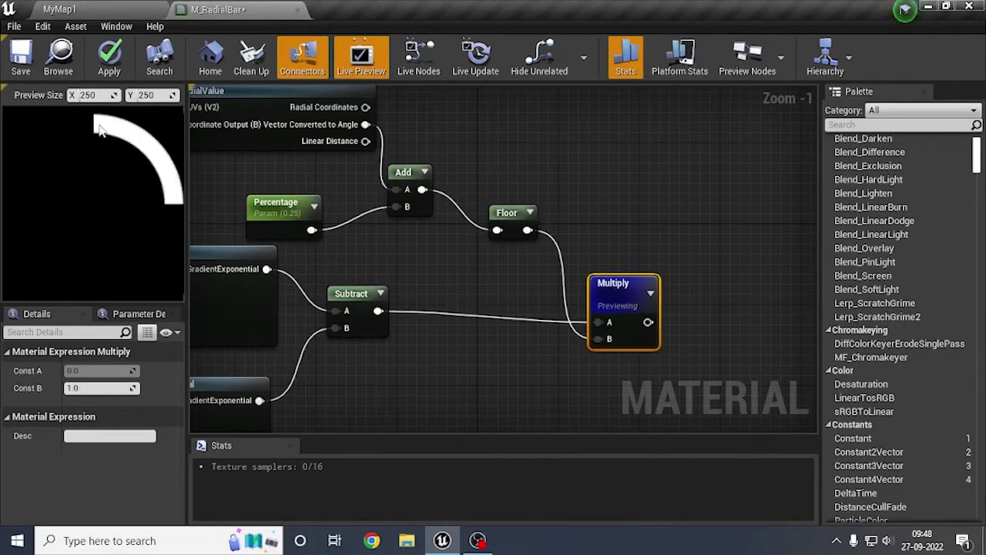
Step: Add a vector parameter named BarColor feeding the M_RadialBar node's Final Color, and move it clear of the output node
right_click_drag(609, 193, 334, 195)
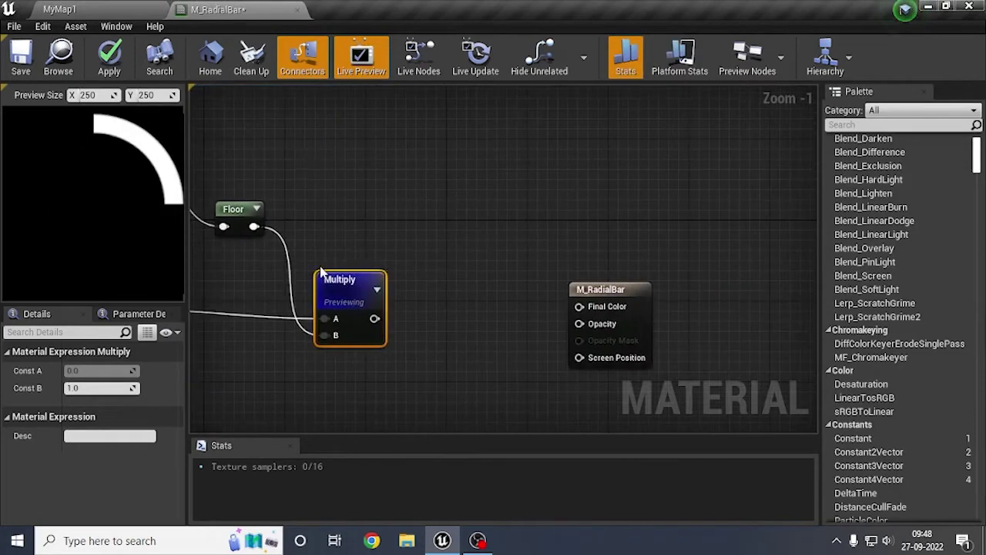
right_click(343, 279)
left_click(532, 191)
left_click_drag(598, 325, 479, 221)
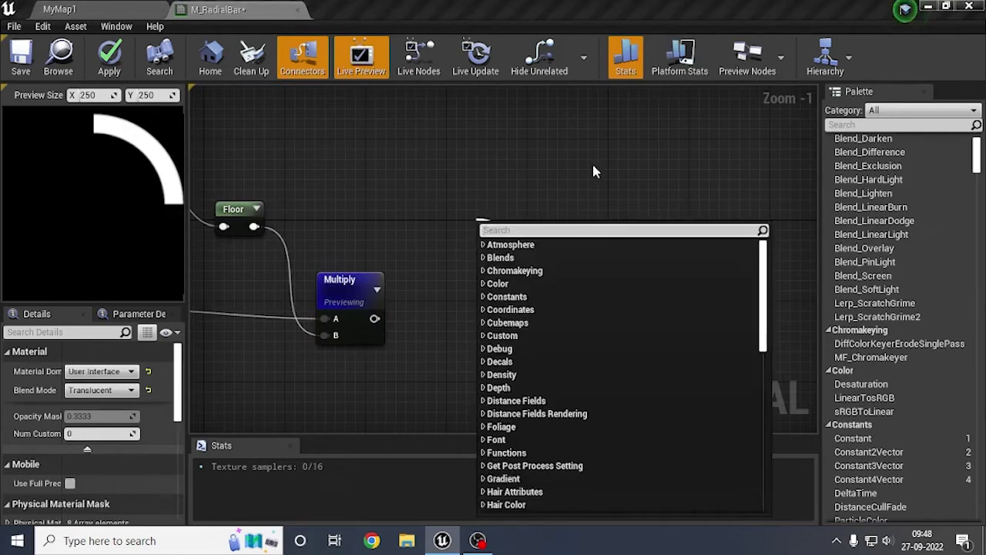
type("vec")
key("Return")
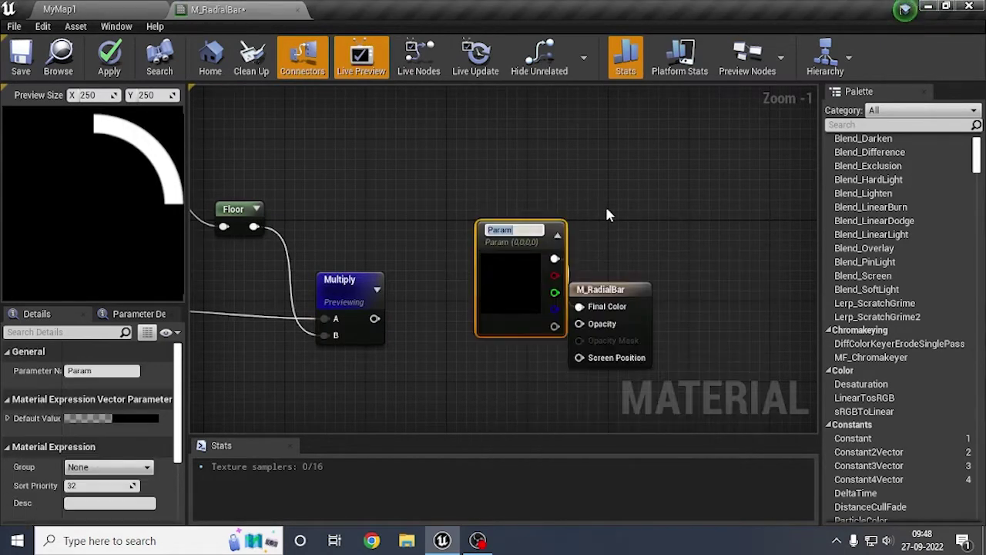
type("BarColor")
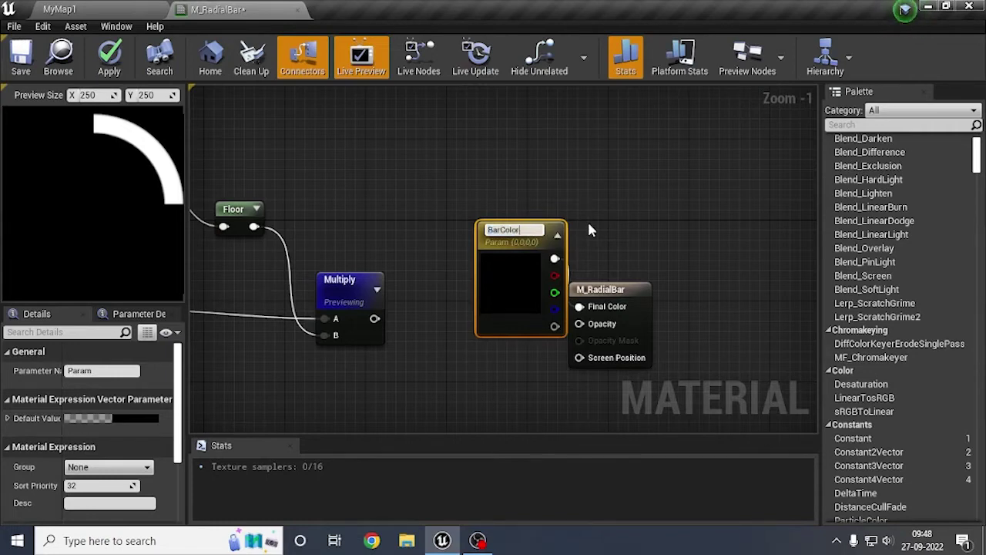
key("Return")
left_click_drag(536, 229, 496, 210)
Step: Set the BarColor default to a full-brightness pinkish red with R 1.0, G 0.0 and B about 0.046
double_click(481, 241)
left_click(639, 242)
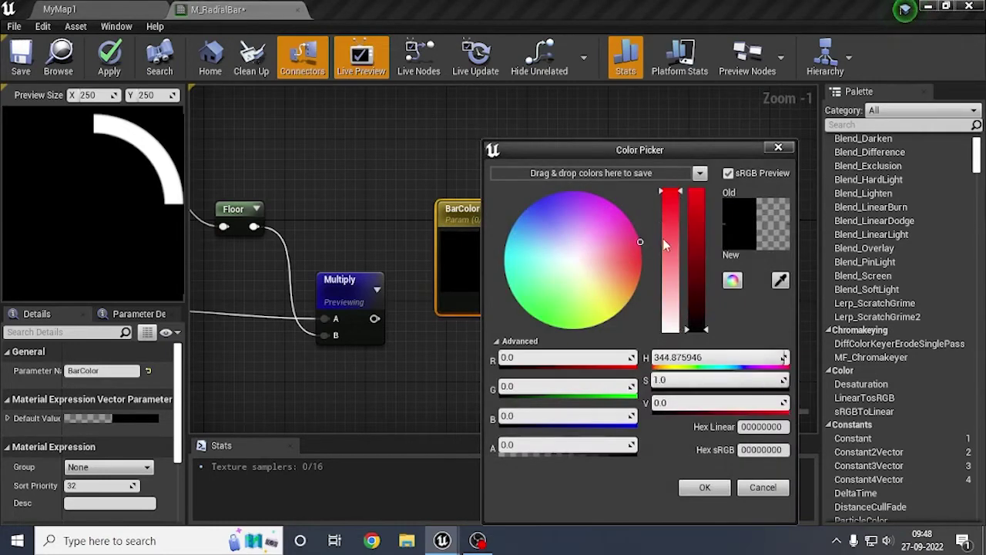
left_click_drag(650, 294, 517, 358)
left_click_drag(570, 263, 649, 256)
left_click_drag(698, 222, 698, 189)
left_click(704, 487)
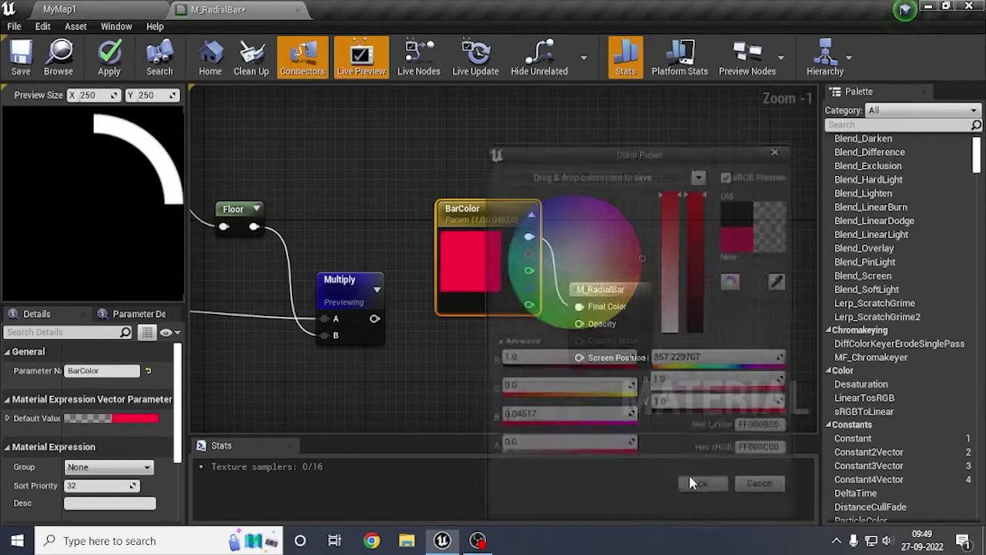
Step: Connect the Multiply output to M_RadialBar's Opacity and stop previewing the Multiply node
left_click_drag(374, 318, 580, 324)
right_click_drag(405, 272, 487, 234)
right_click(413, 257)
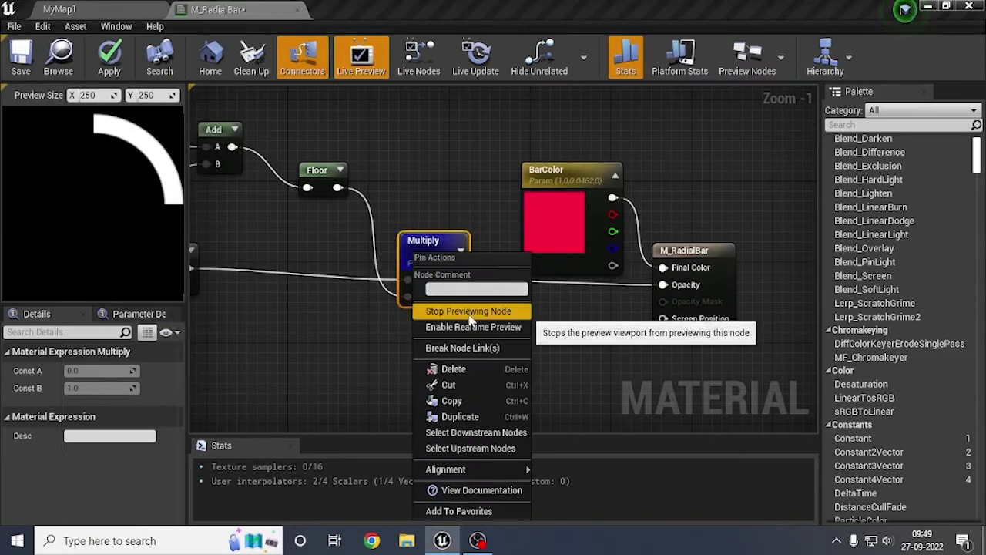
left_click(469, 310)
left_click(571, 345)
right_click_drag(569, 365, 498, 370)
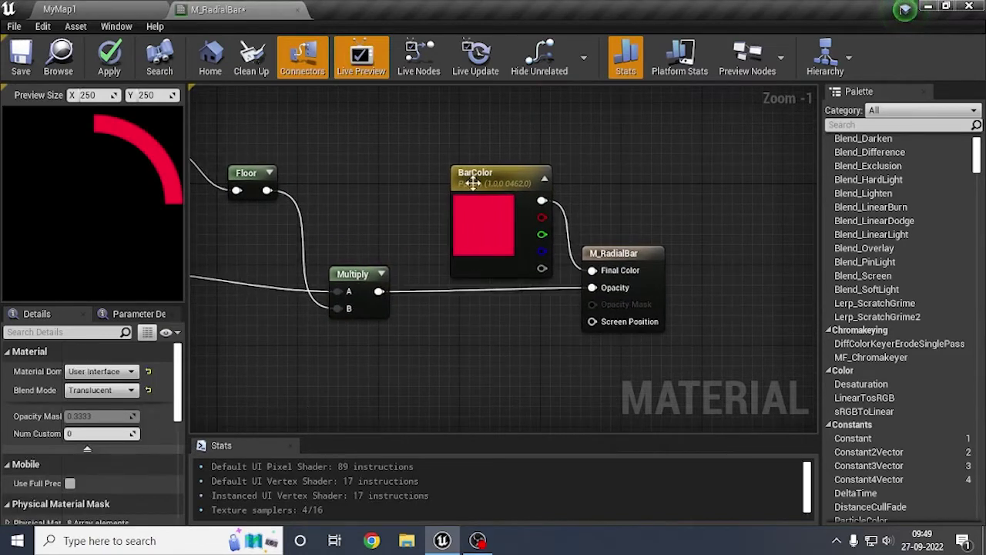
Step: Set the BarColor default to bright green with R 0.0, G 1.0 and B about 0.084
double_click(484, 214)
left_click_drag(495, 226, 559, 319)
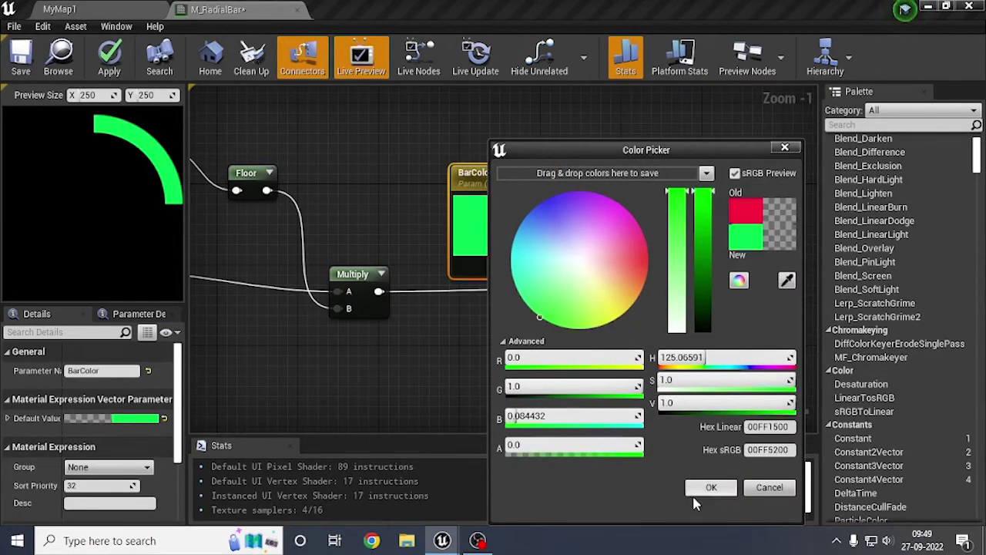
left_click(711, 489)
Step: Save the M_RadialBar material and close its editor
right_click_drag(721, 296, 638, 285)
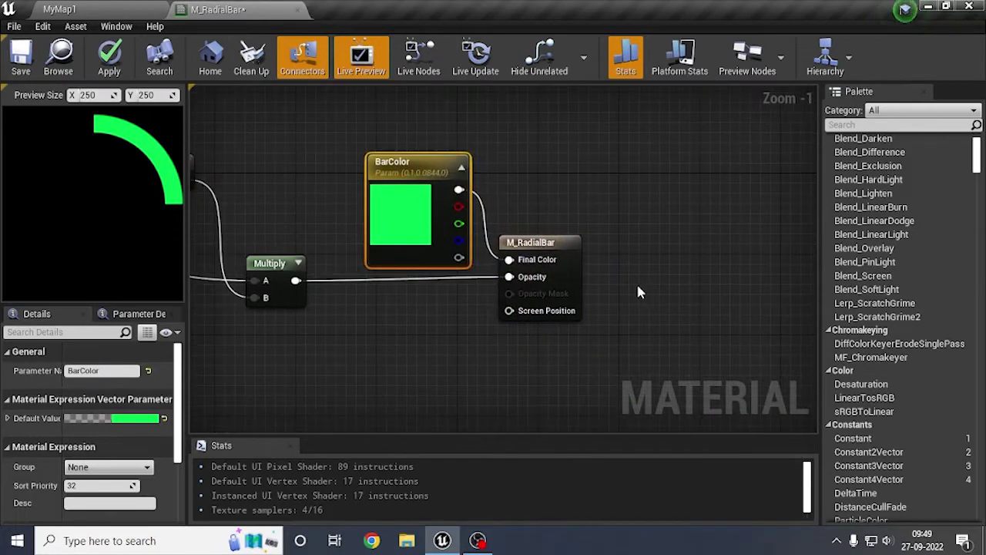
right_click_drag(365, 318, 382, 330)
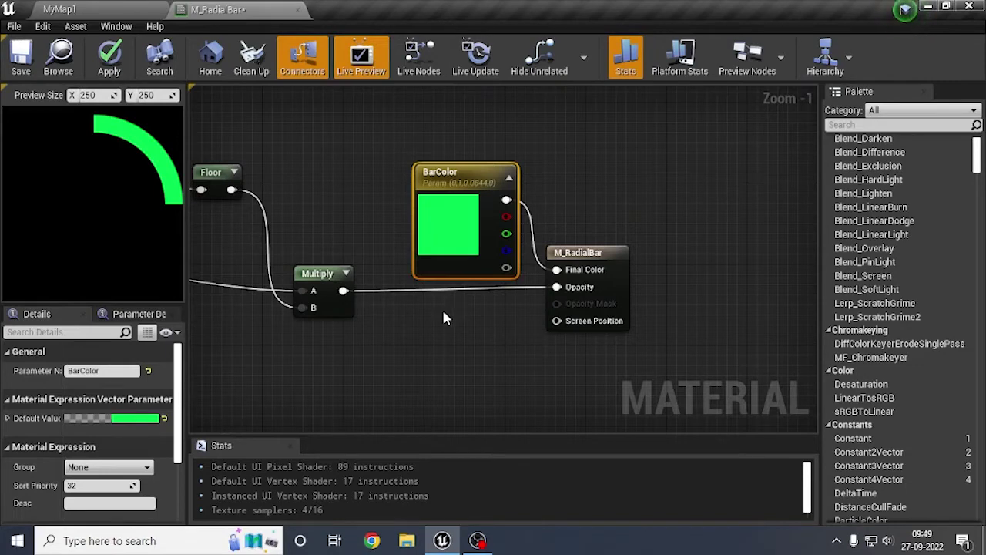
left_click(586, 252)
right_click_drag(324, 376, 401, 353)
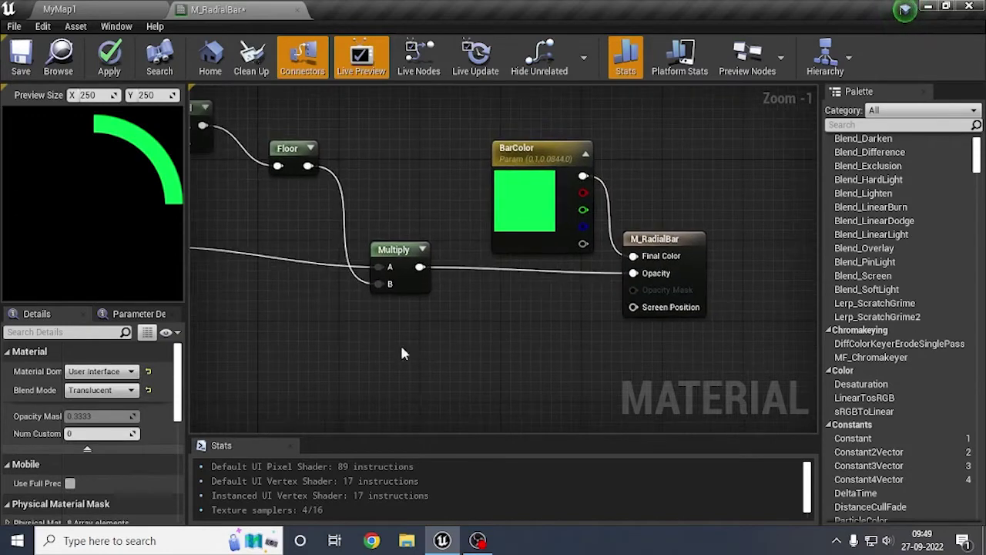
left_click(21, 55)
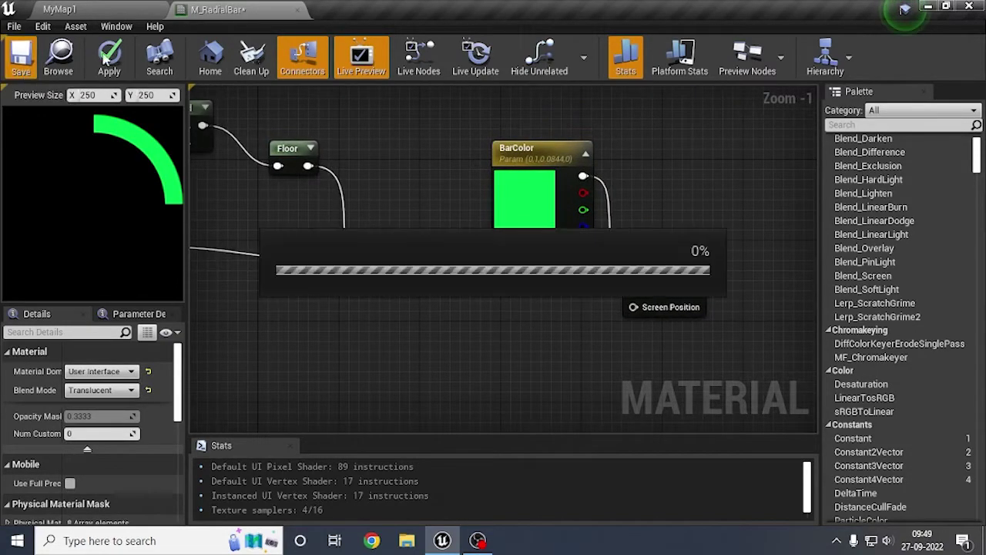
left_click(297, 11)
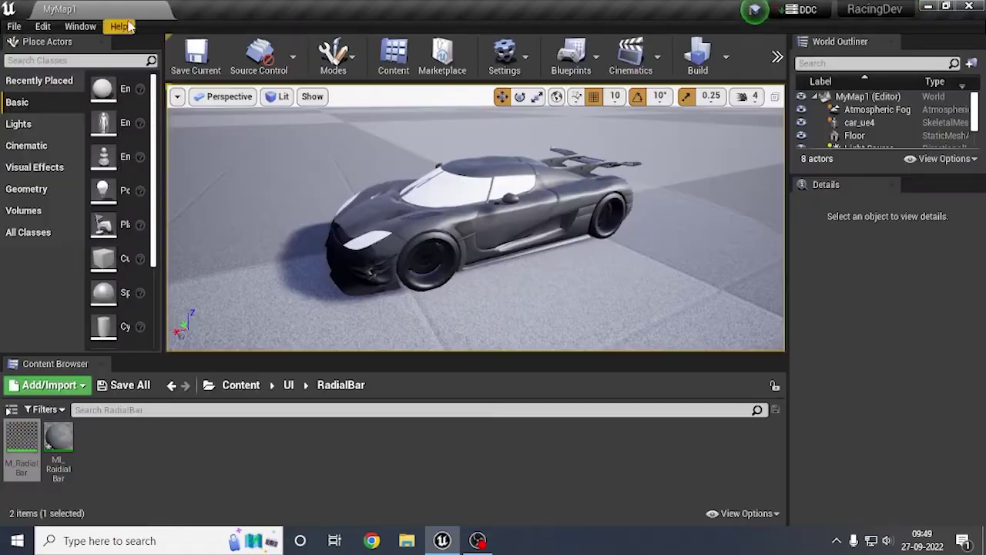
Step: Open the MI_RaidialBar material instance and dock its editor beside the MyMap1 tab
double_click(65, 438)
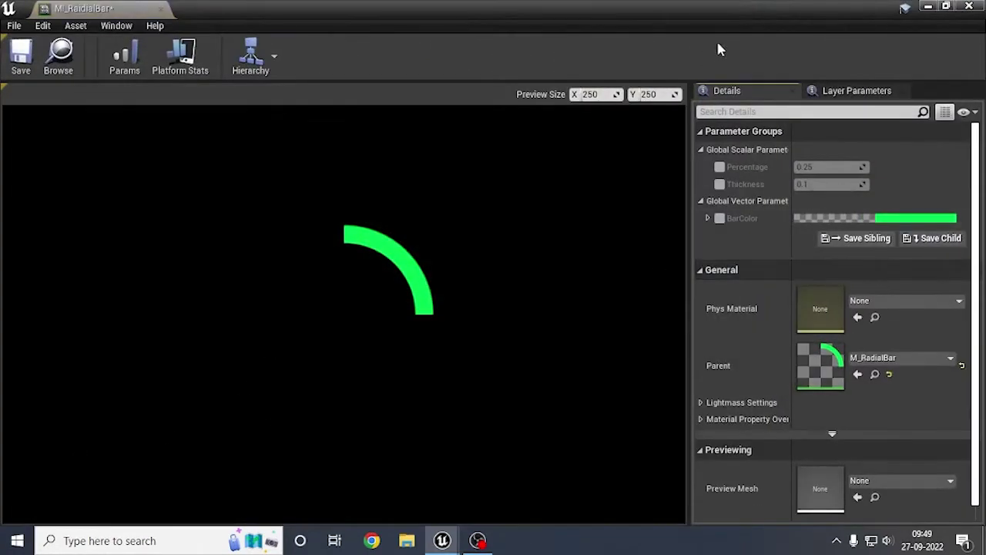
left_click(129, 29)
left_click_drag(141, 11, 335, 7)
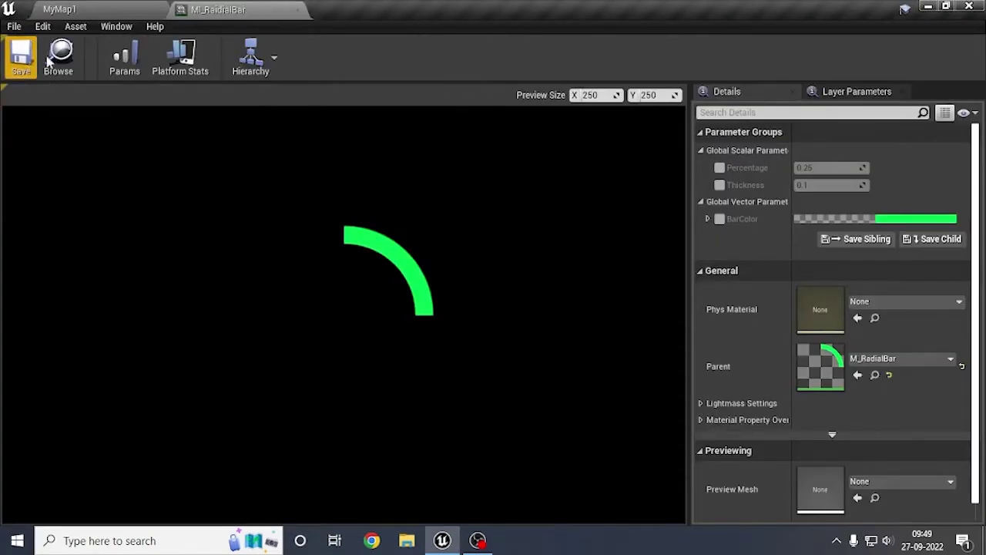
Step: Enable the Percentage, Thickness and BarColor overrides in the material instance
left_click(720, 169)
left_click(719, 185)
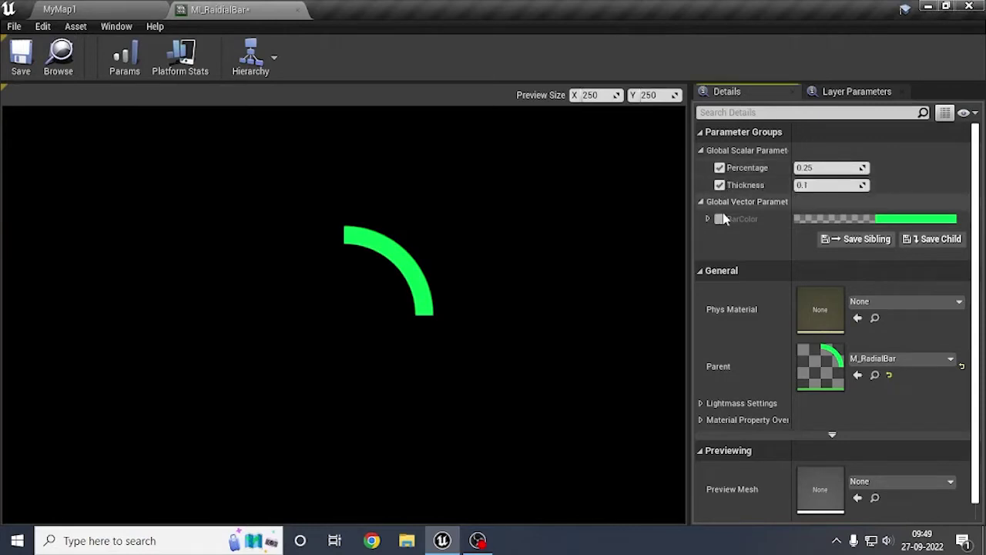
left_click(720, 219)
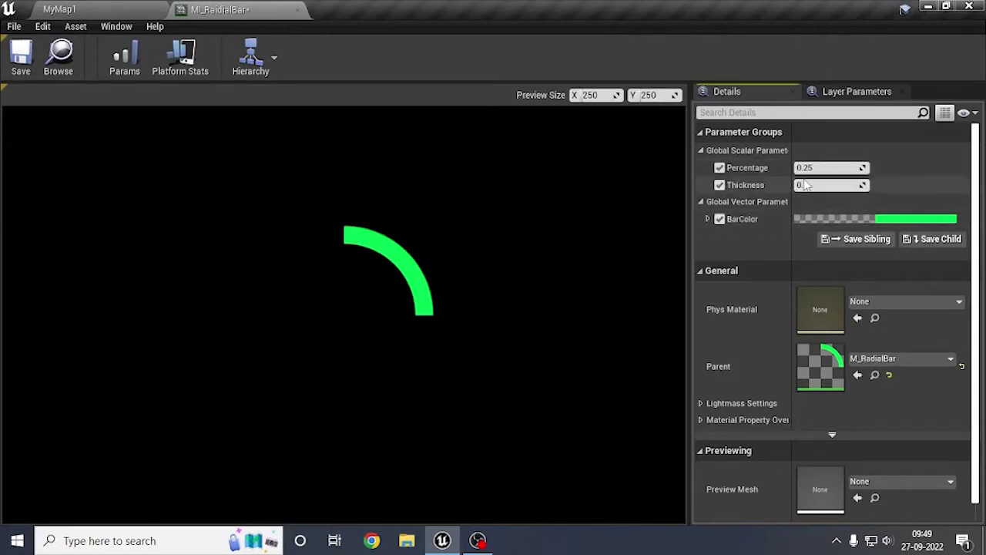
Step: Test the instance's bar fill at various Percentage values including 1, and set Percentage to 0.75
left_click_drag(824, 169, 879, 169)
mouse_move(831, 168)
left_mouse_down()
mouse_move(863, 167)
mouse_move(818, 167)
mouse_move(840, 167)
left_mouse_up()
type("1")
key("Return")
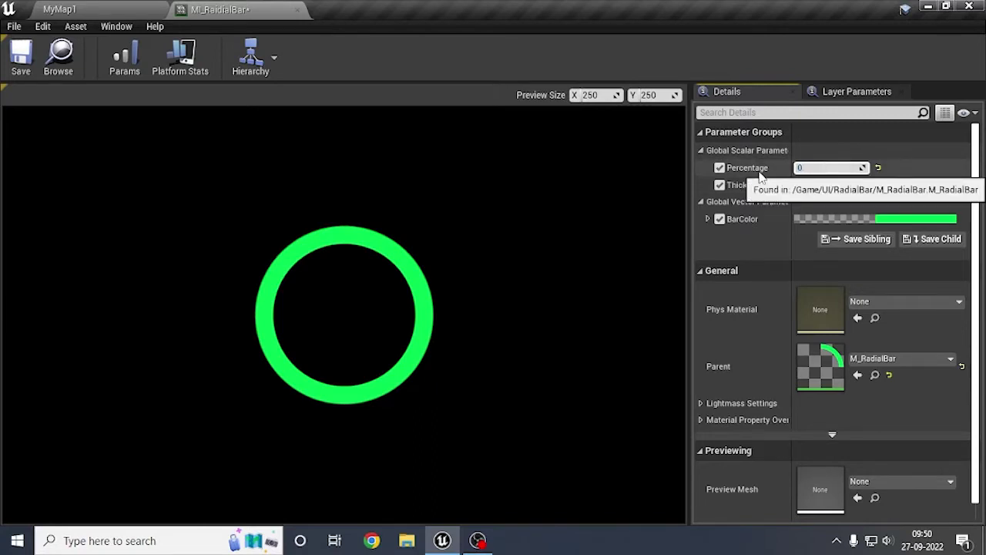
type("0.75")
key("Return")
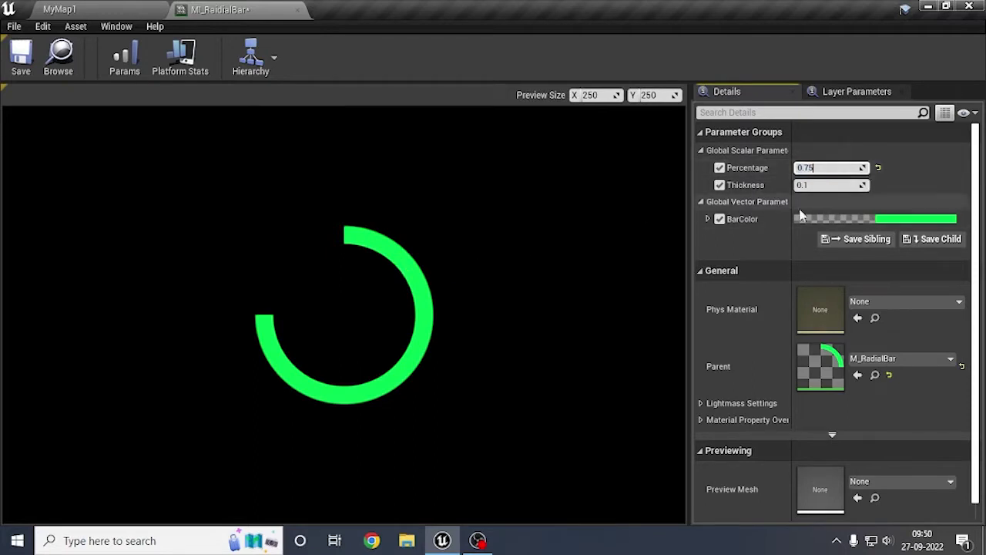
Step: Try other Thickness values on the instance's ring and return Thickness to 0.1
left_click(809, 185)
mouse_move(810, 186)
left_mouse_down()
mouse_move(826, 185)
mouse_move(782, 186)
mouse_move(827, 186)
mouse_move(782, 185)
mouse_move(866, 186)
mouse_move(821, 185)
left_mouse_up()
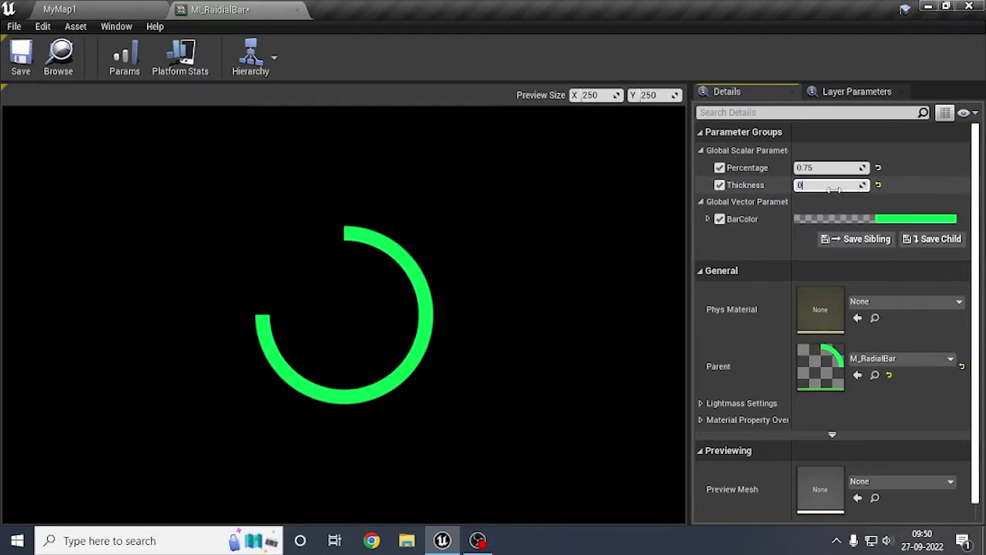
type("1")
key("Return")
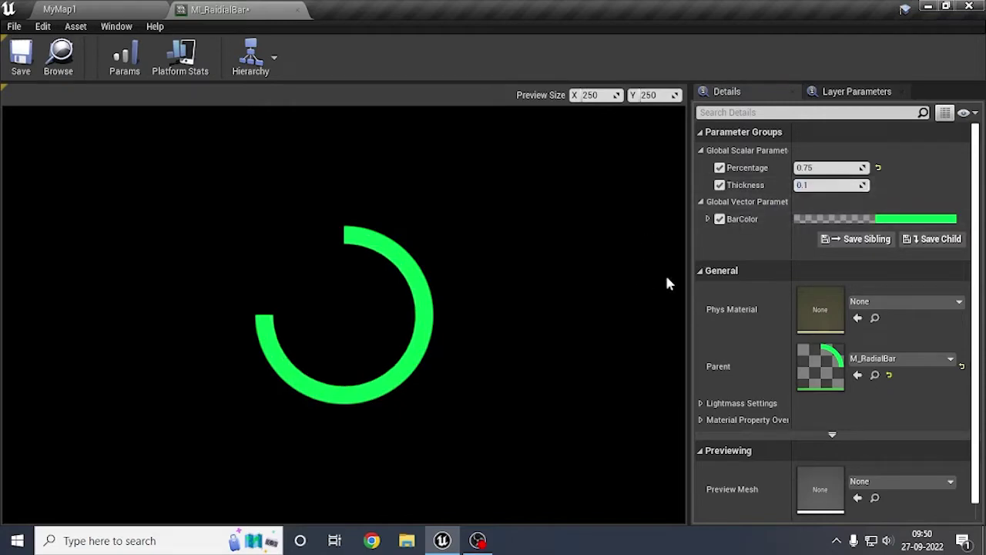
Step: Try red for the instance's BarColor, set it to green with R 0.0, G 1.0 and B about 0.263, and save the instance
left_click(884, 223)
left_click_drag(628, 301, 810, 289)
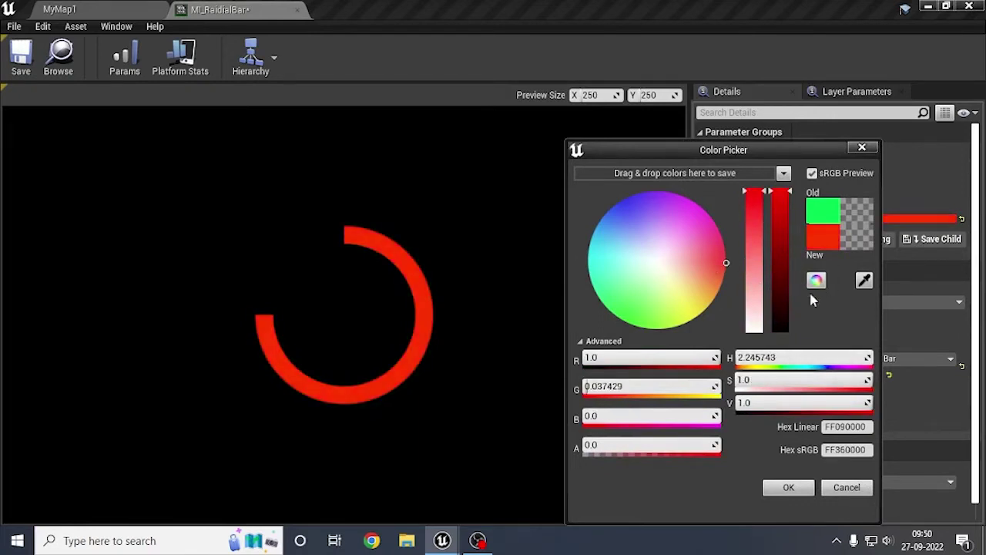
left_click_drag(652, 306, 613, 362)
left_click_drag(624, 319, 600, 310)
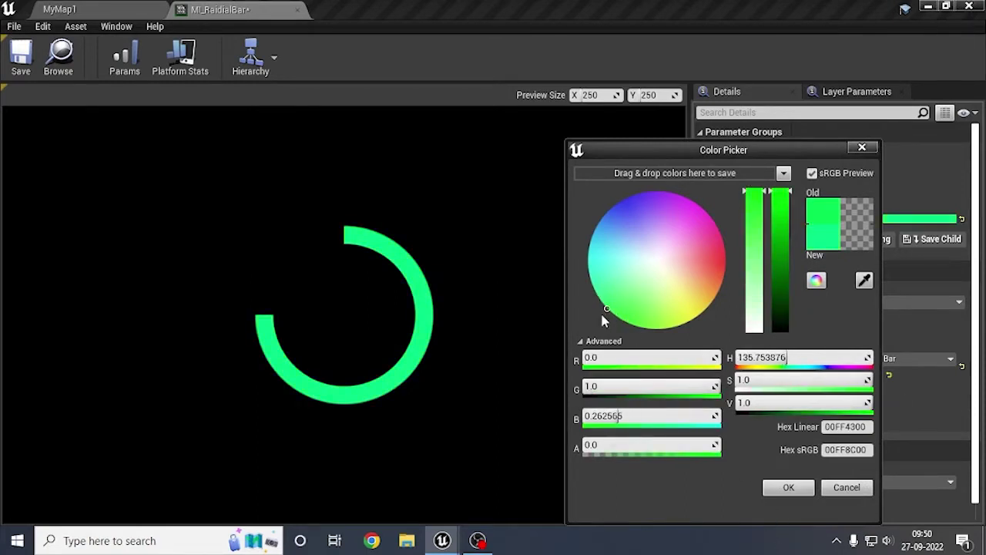
left_click(788, 487)
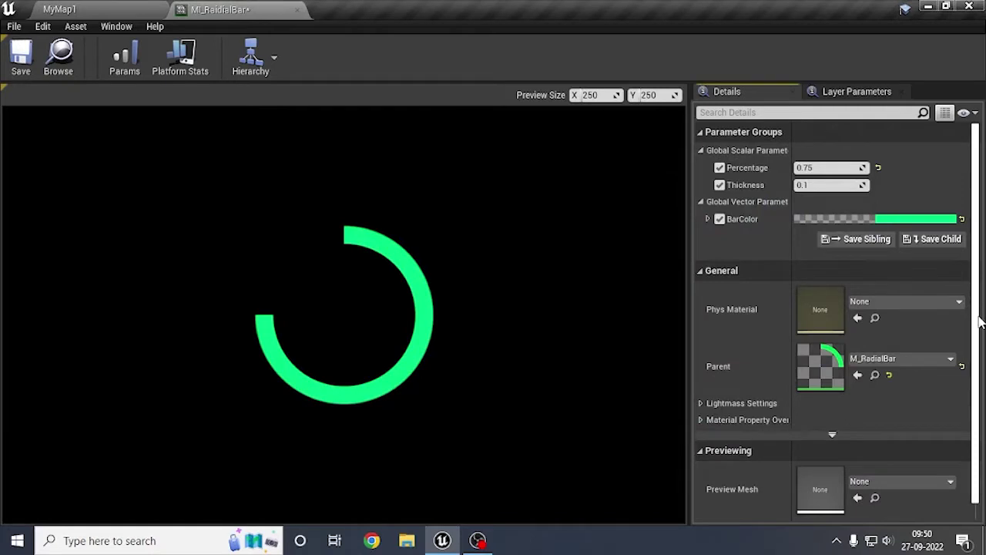
scroll(981, 322, "down", 1)
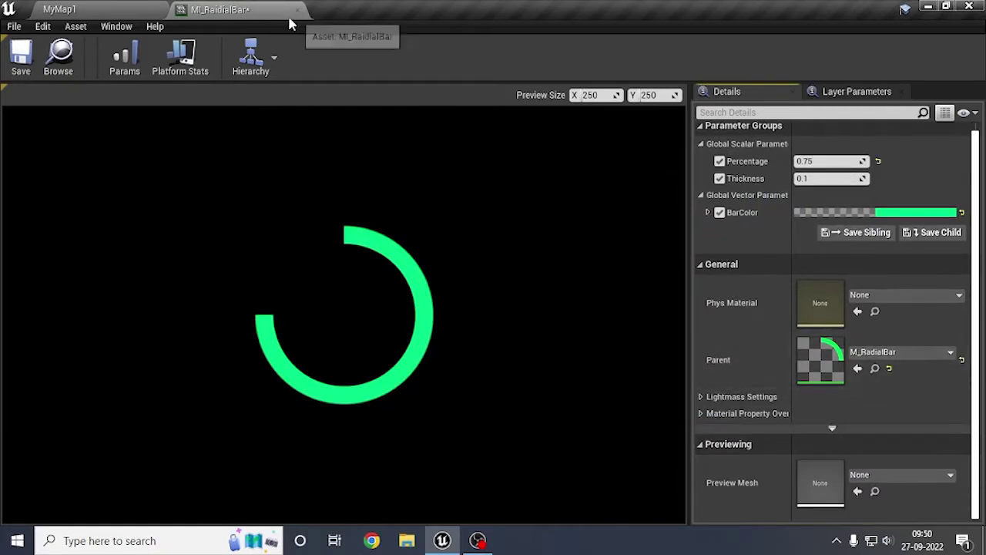
key("ctrl+s")
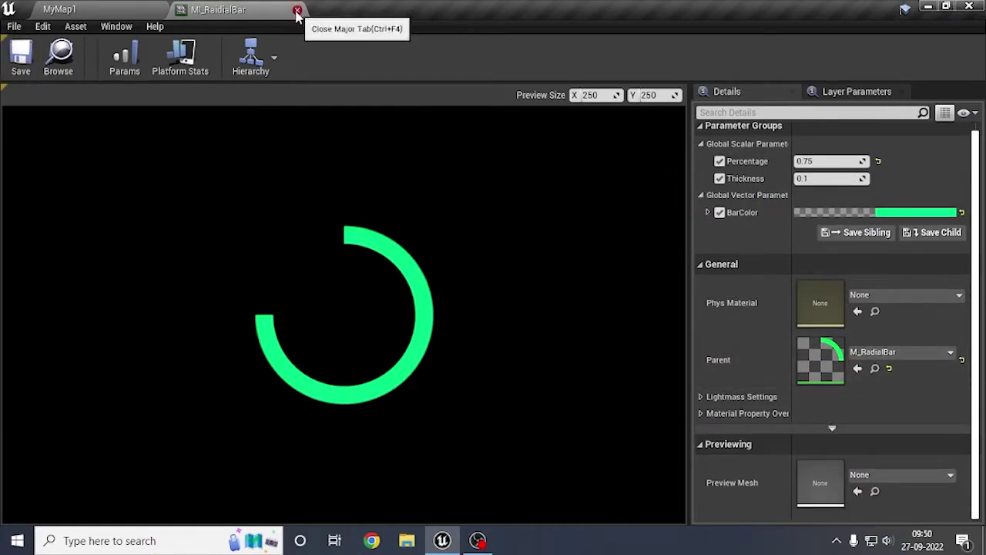